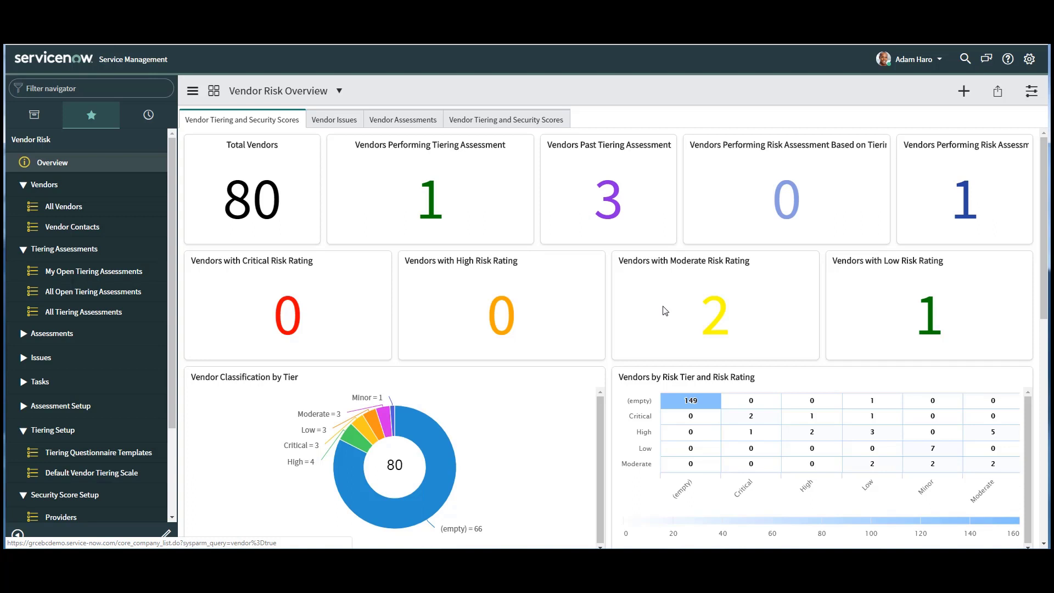
# Open the Workfaster vendor record from the vendor list and view its initial tiering assessment.
pyautogui.click(253, 199)
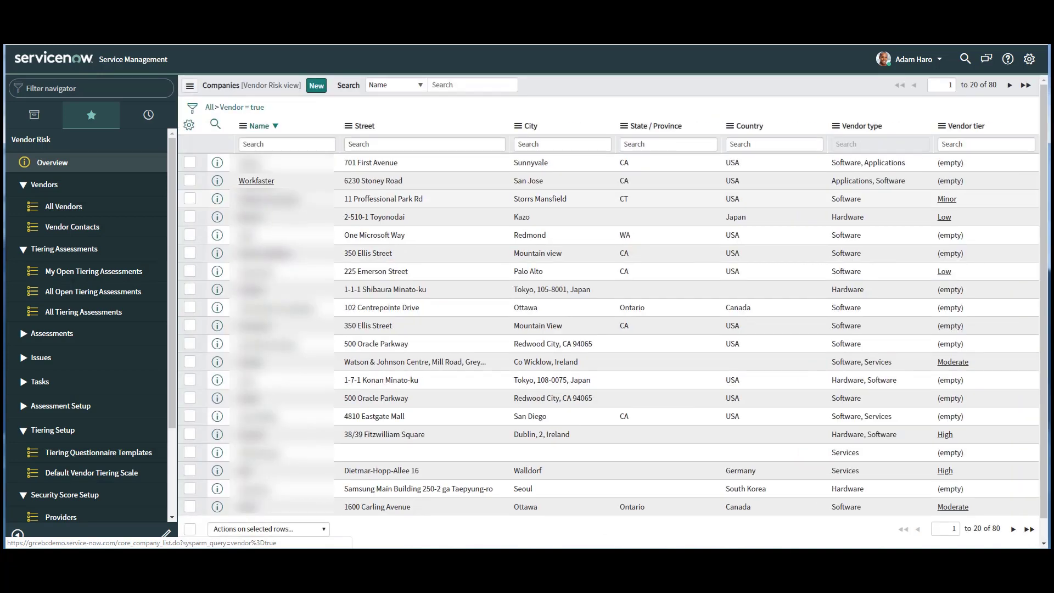
pyautogui.click(256, 181)
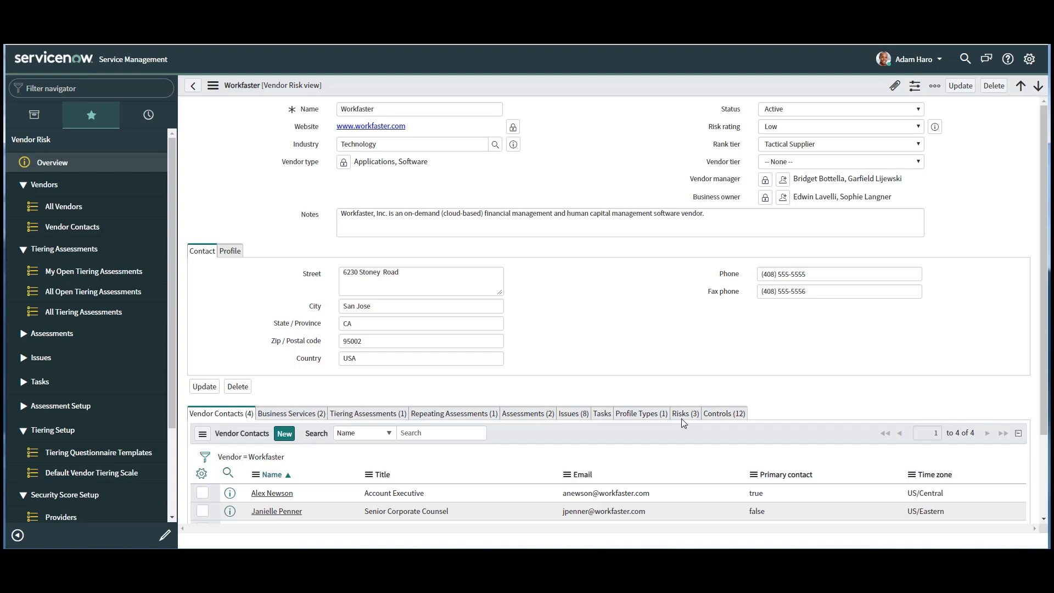
pyautogui.click(369, 417)
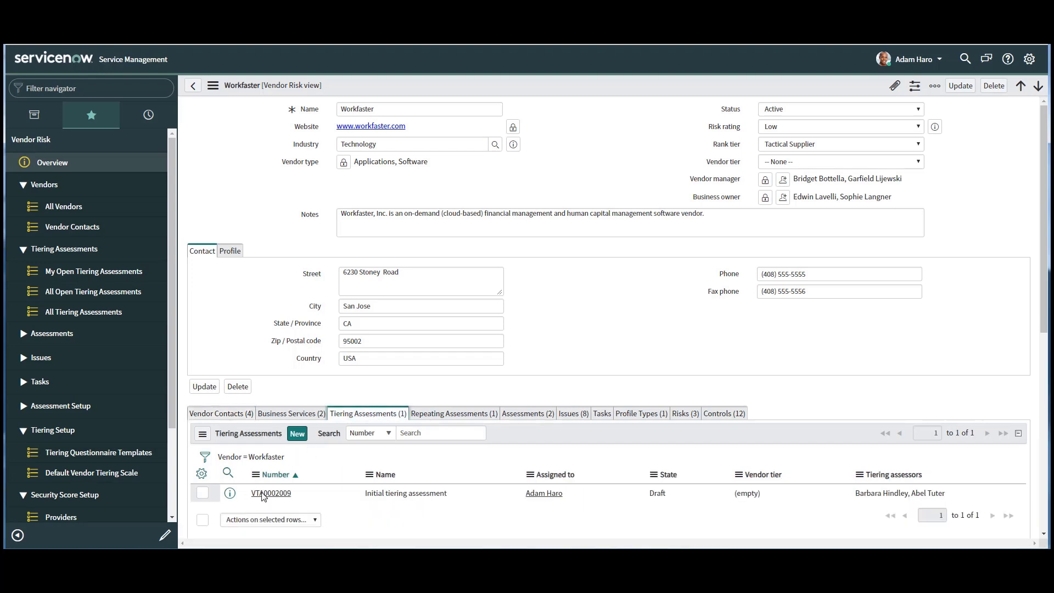
pyautogui.click(263, 493)
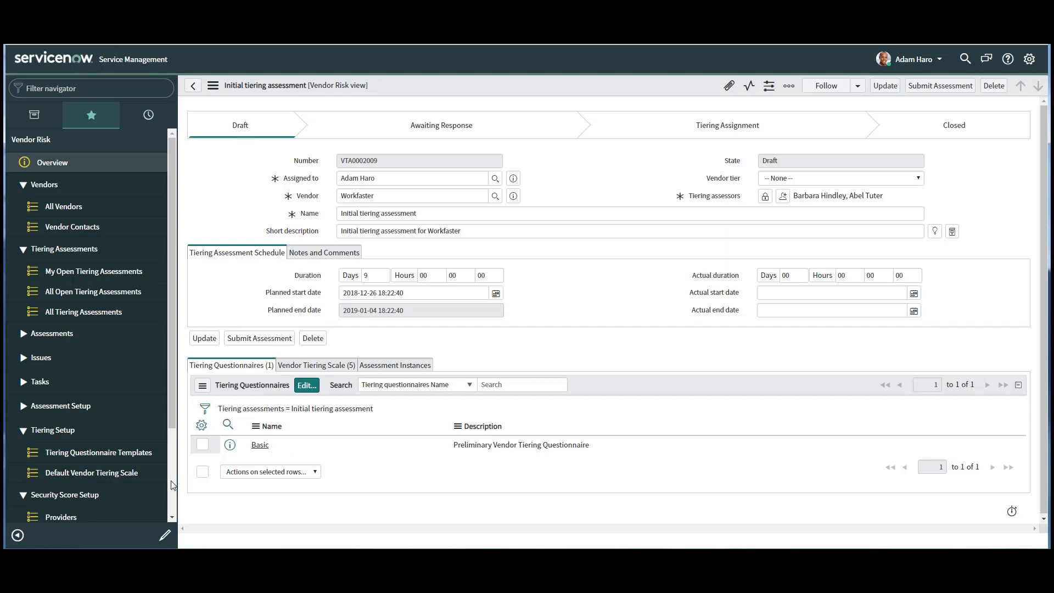
# Enable automatic submission to the vendor in the tier-based assessment submission rule for the High tier and save the rule.
pyautogui.scroll(-2, 171, 481)
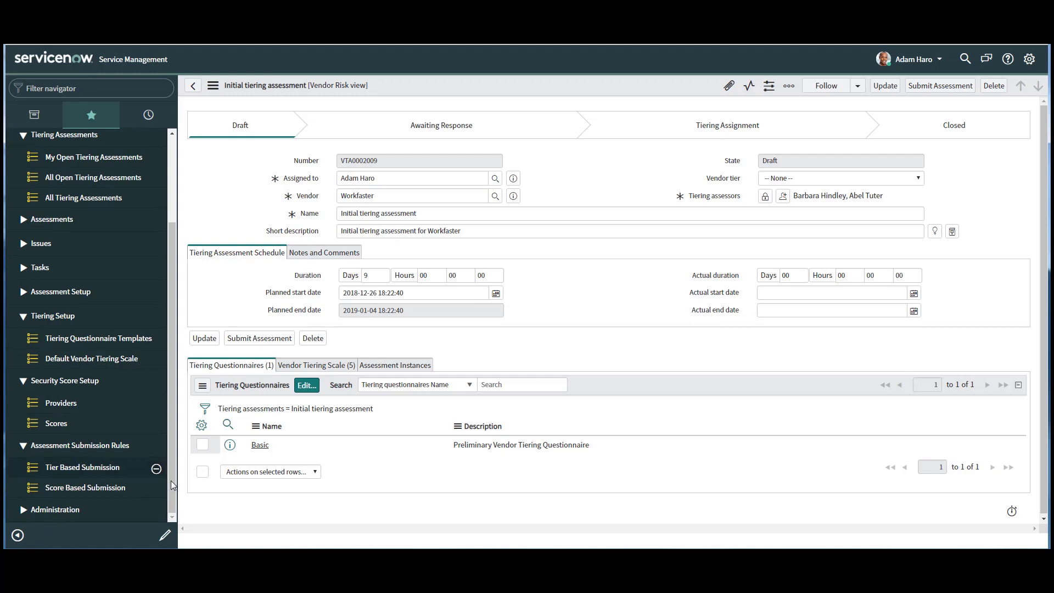
pyautogui.click(115, 467)
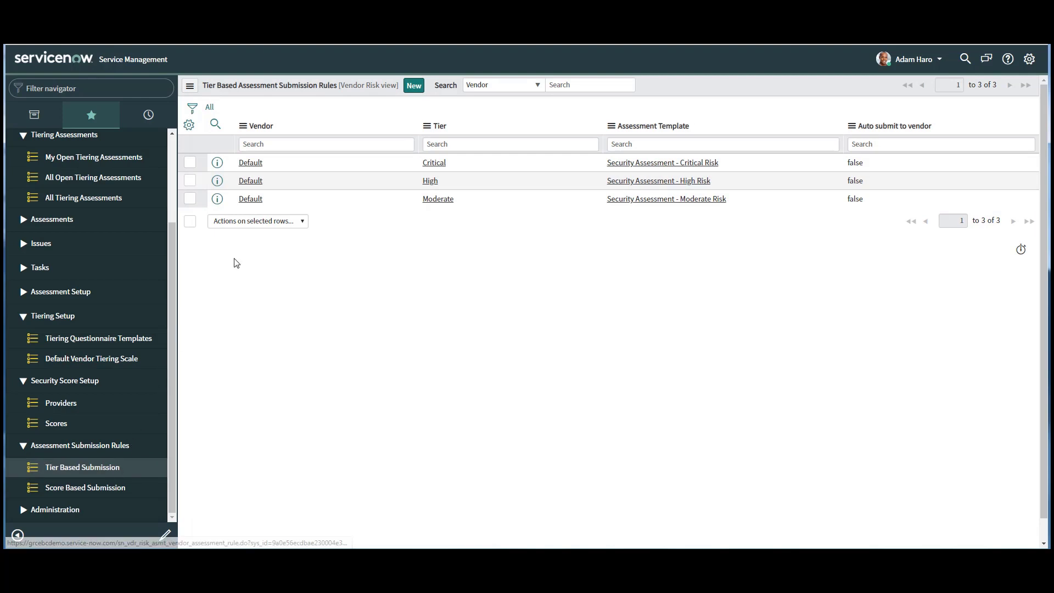
pyautogui.click(261, 182)
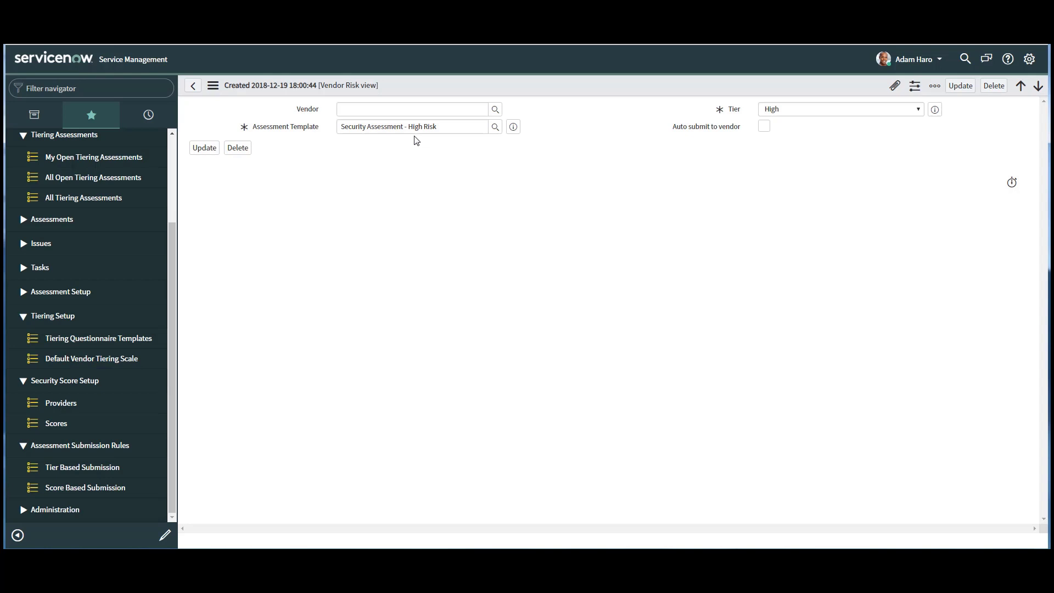
pyautogui.click(767, 127)
pyautogui.click(960, 86)
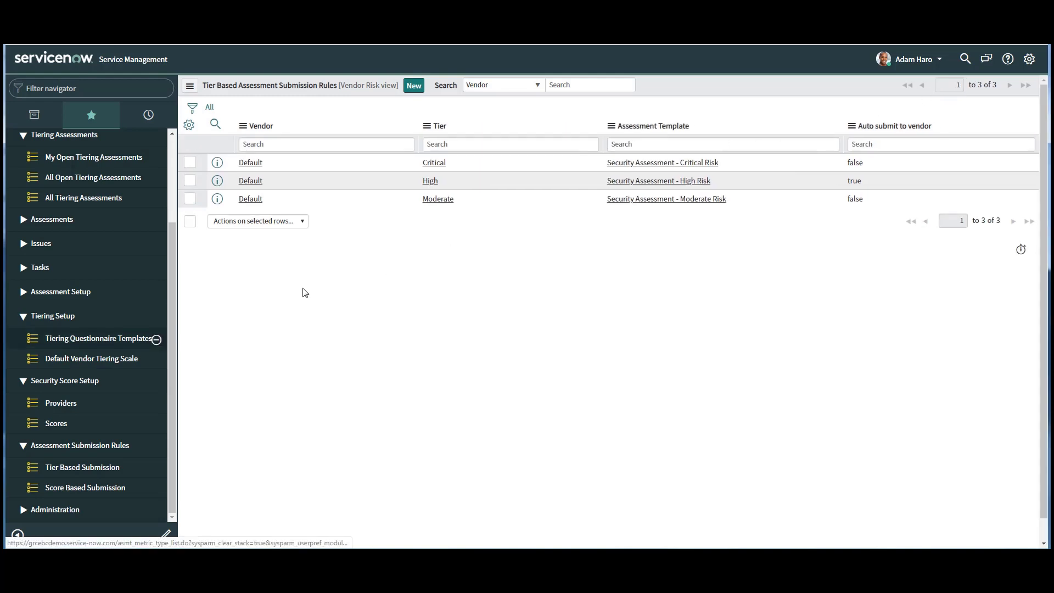
# Examine the questions, weights and roles in the three metric categories of the Basic tiering questionnaire template.
pyautogui.click(87, 340)
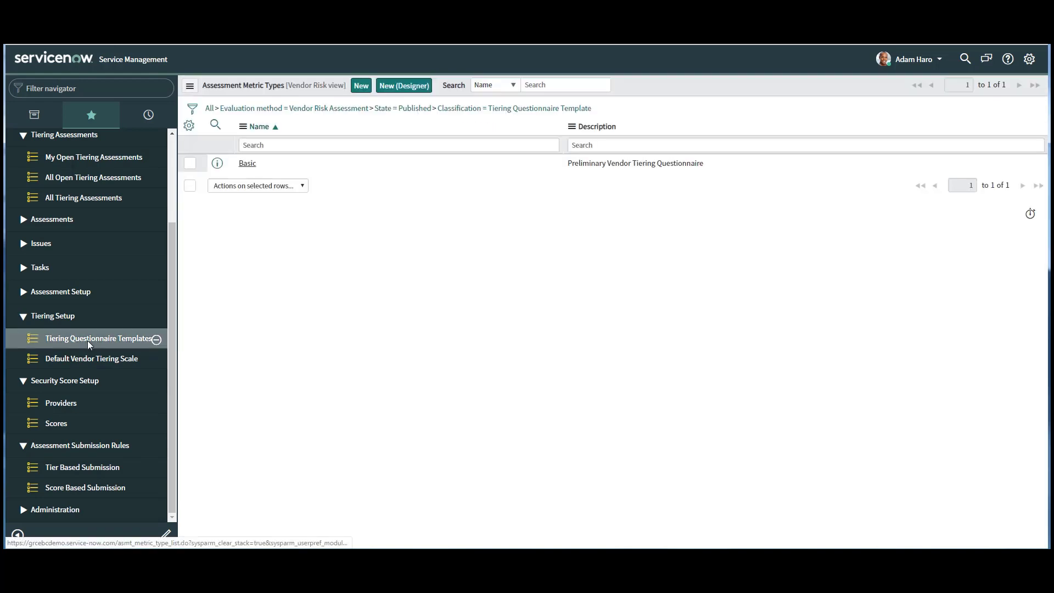
pyautogui.click(247, 163)
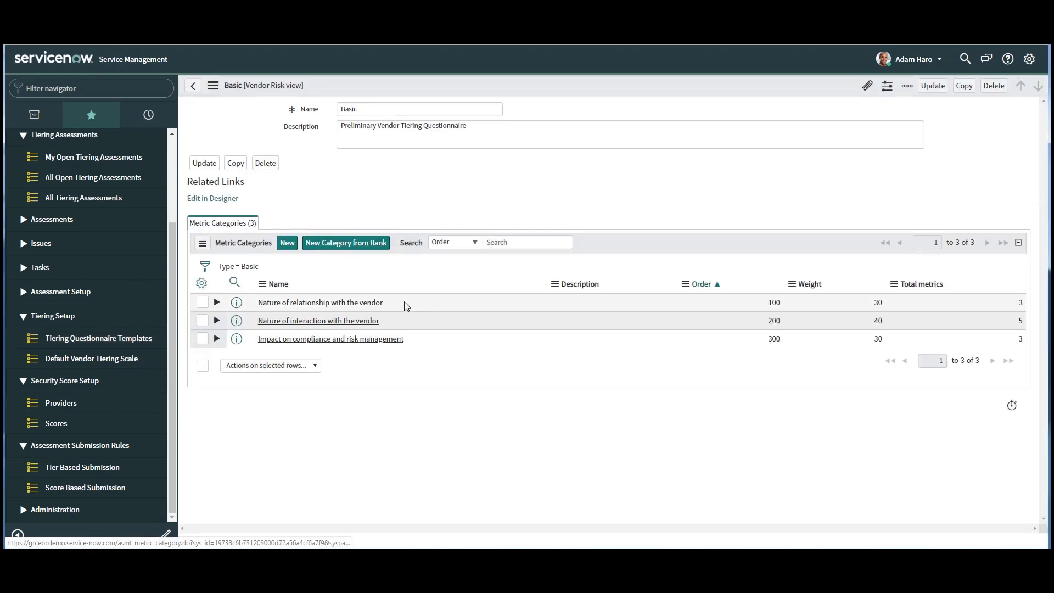
pyautogui.click(341, 306)
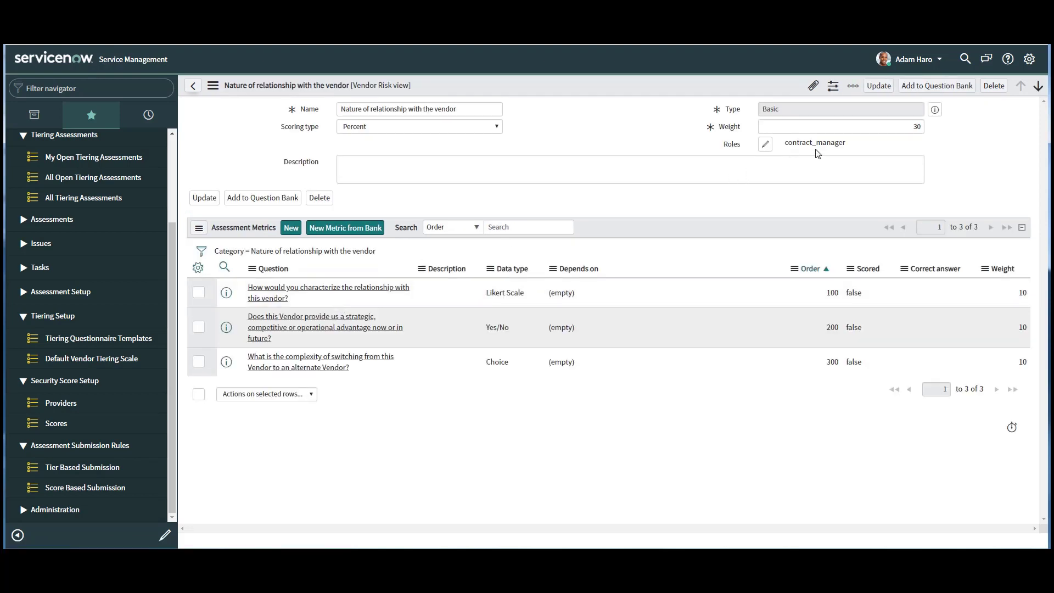
pyautogui.click(192, 88)
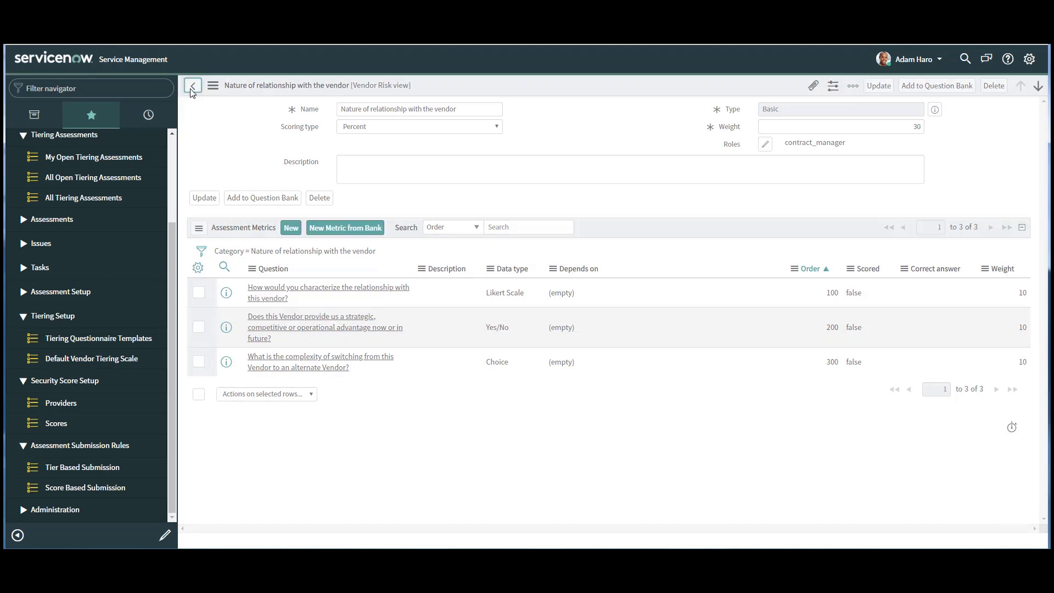
pyautogui.click(298, 326)
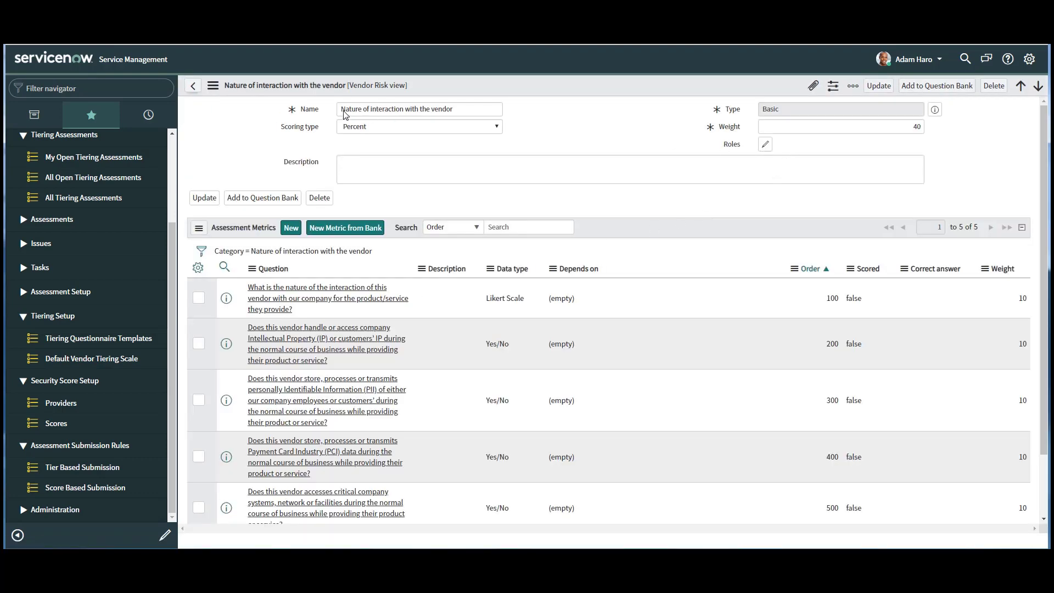
pyautogui.click(193, 86)
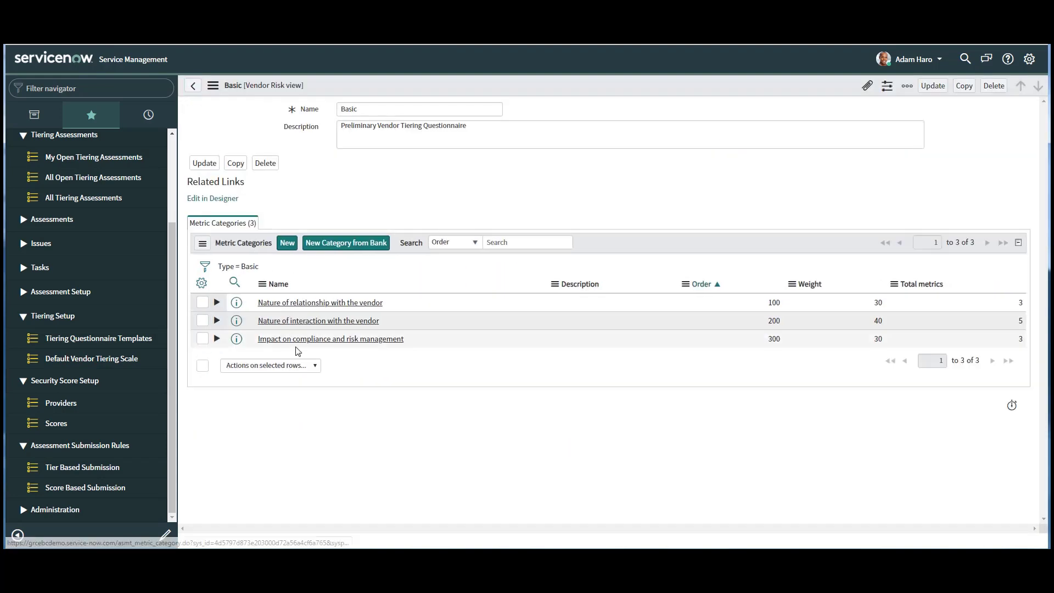
pyautogui.click(297, 339)
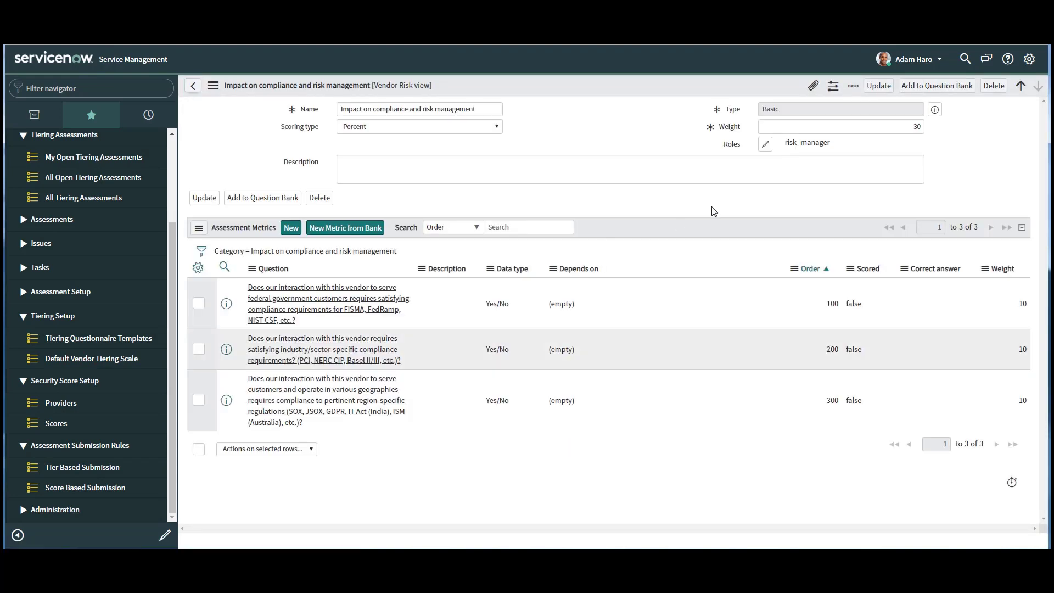
pyautogui.click(194, 86)
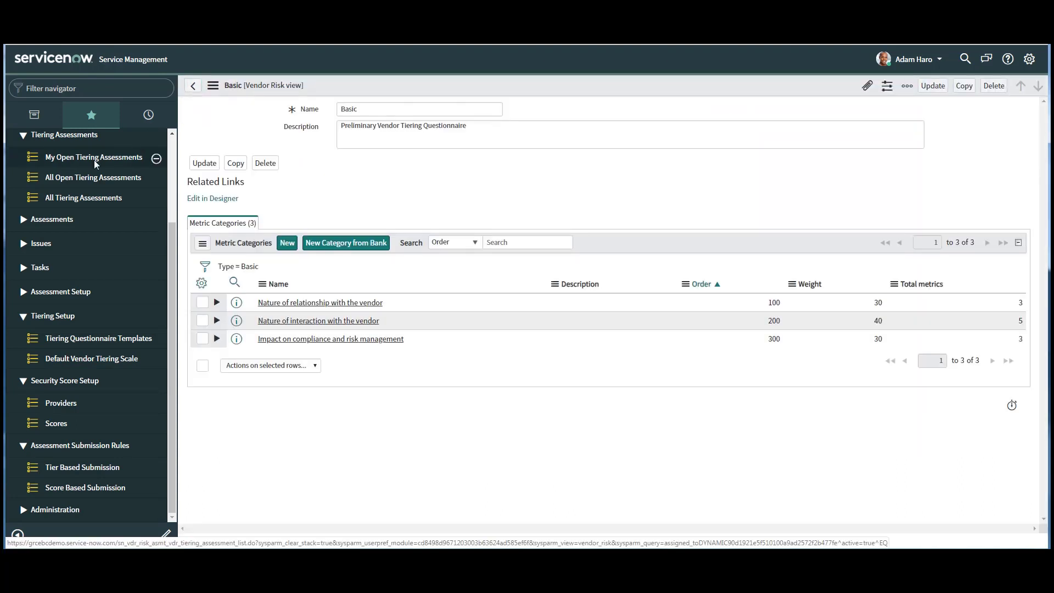
# Submit the draft initial tiering assessment for Workfaster from the list of own open tiering assessments.
pyautogui.click(95, 162)
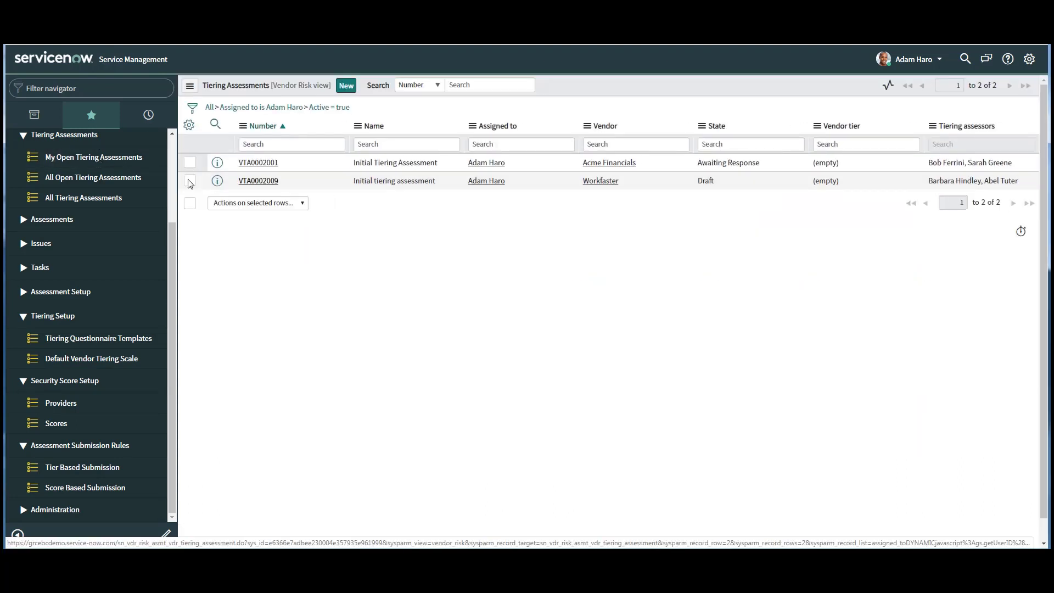
pyautogui.click(257, 181)
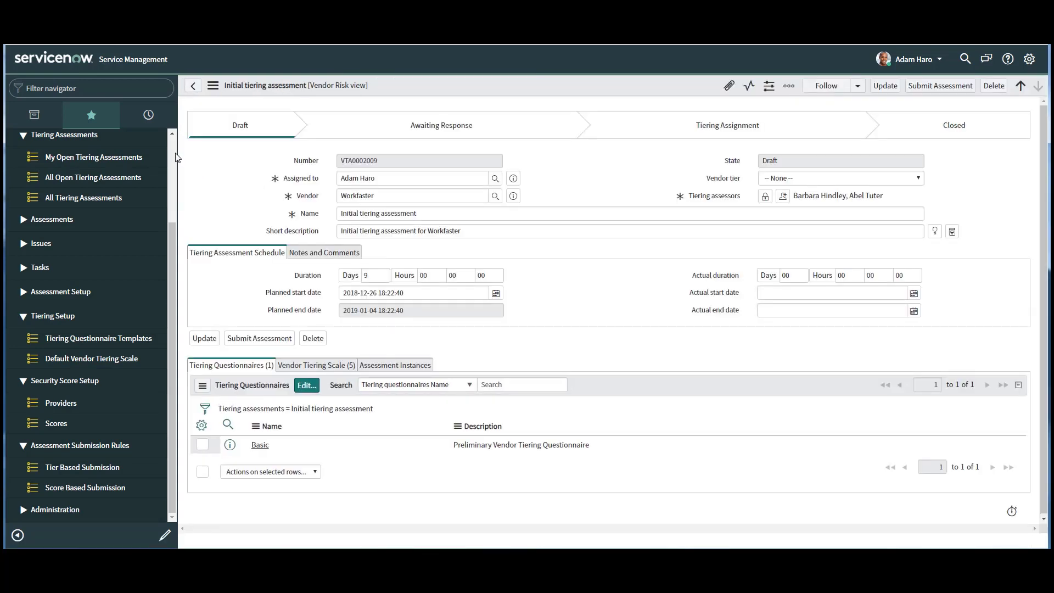
pyautogui.scroll(3, 176, 158)
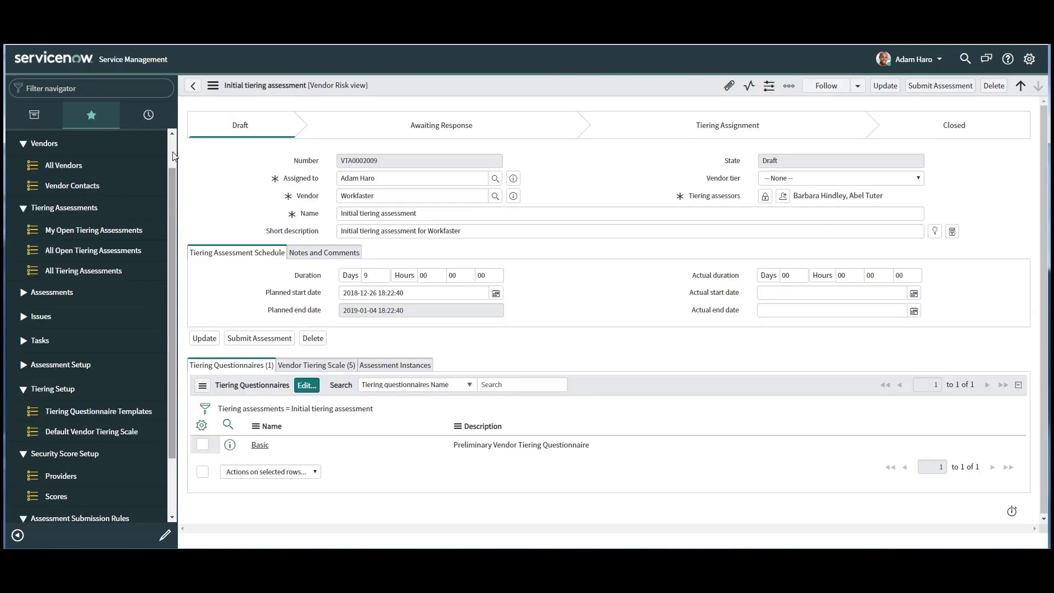
pyautogui.click(943, 86)
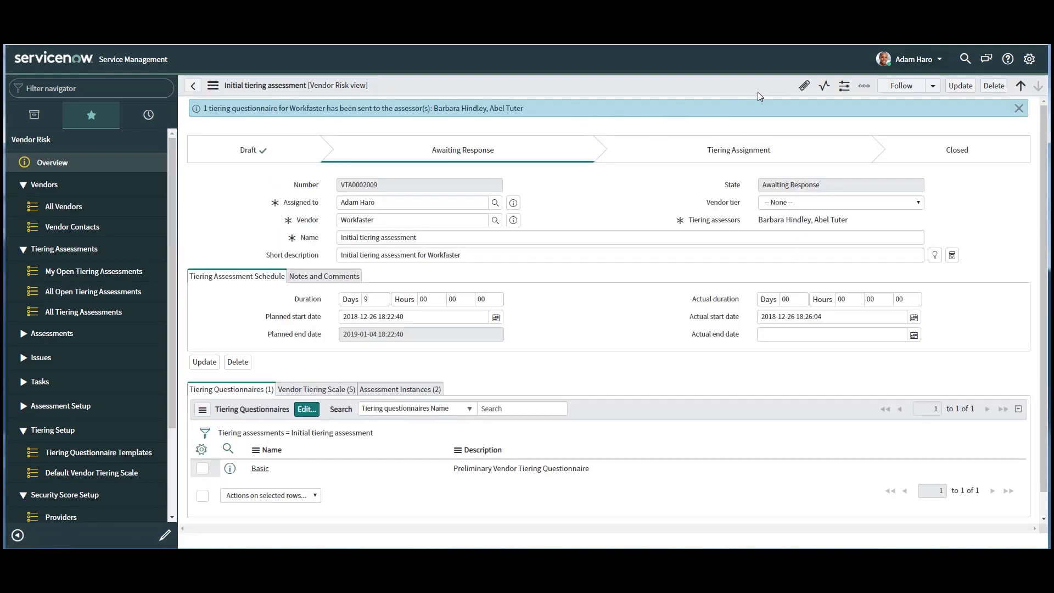
# Impersonate the first tiering assessor listed on the Workfaster assessment.
pyautogui.click(904, 58)
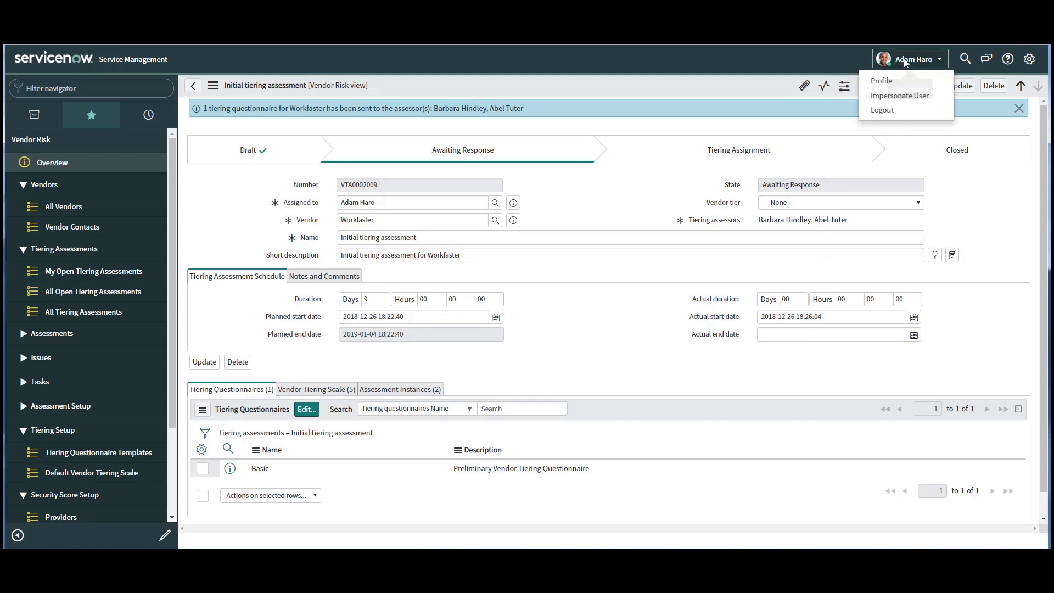
pyautogui.click(885, 96)
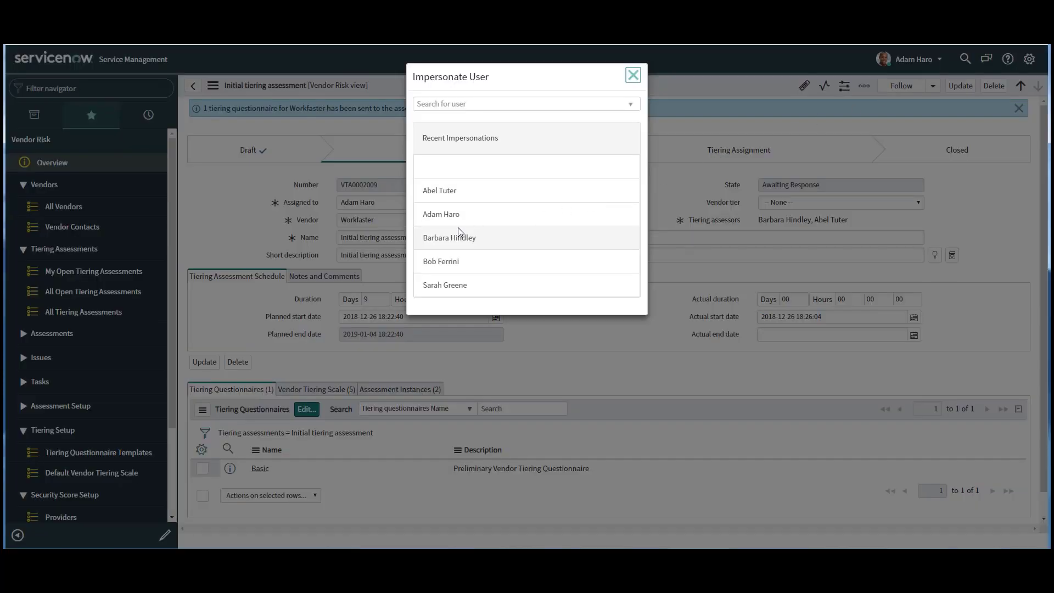
pyautogui.click(457, 229)
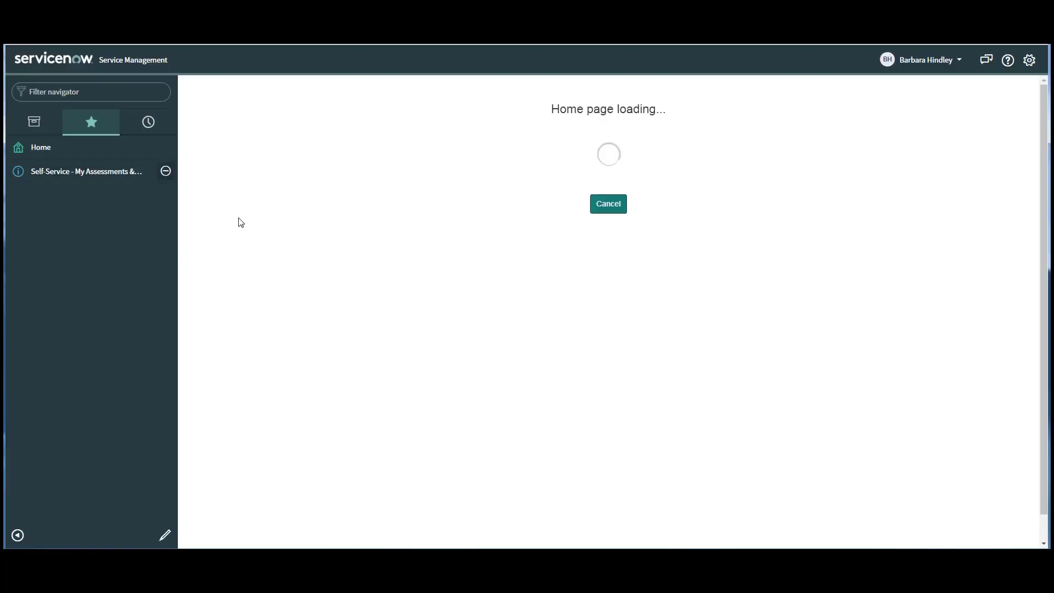
# Answer the assigned Basic questionnaire for Workfaster with Very strategic, High switching complexity, customer data access and Yes for all yes/no questions, and submit it.
pyautogui.click(93, 174)
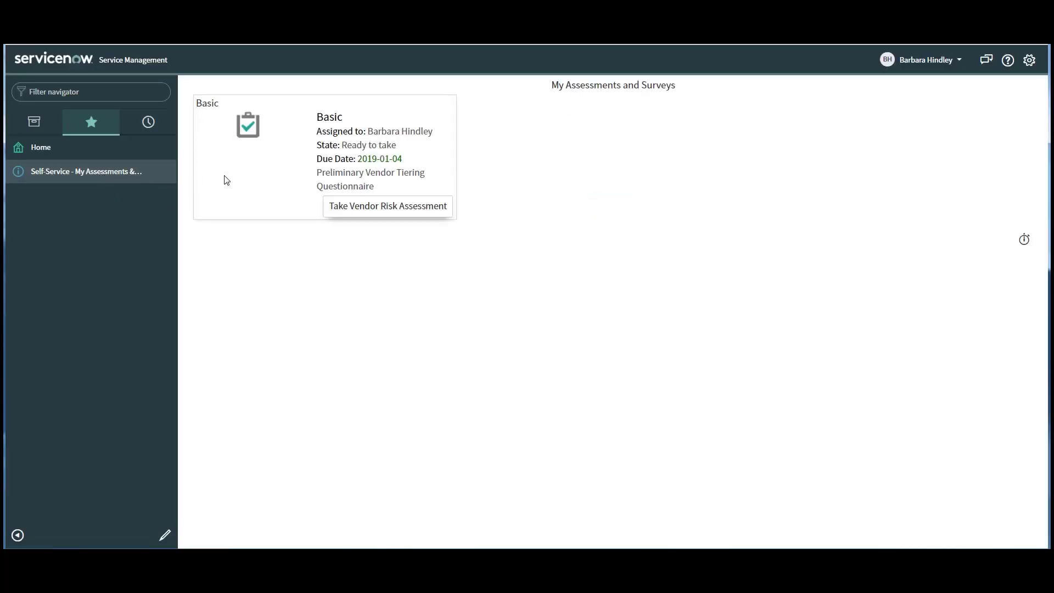
pyautogui.click(400, 207)
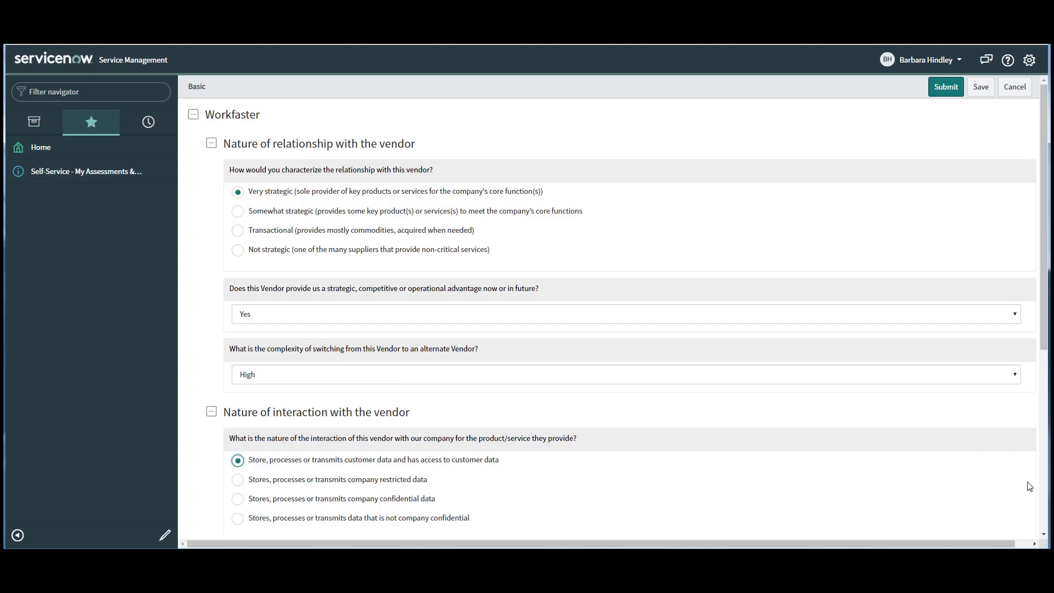
pyautogui.scroll(-5, 1036, 508)
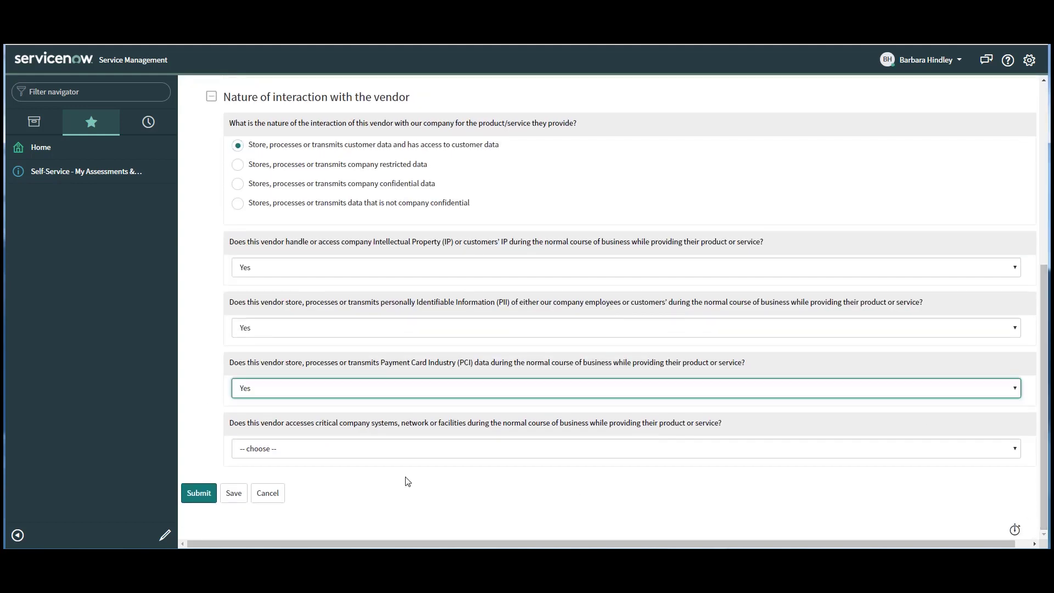
pyautogui.click(253, 453)
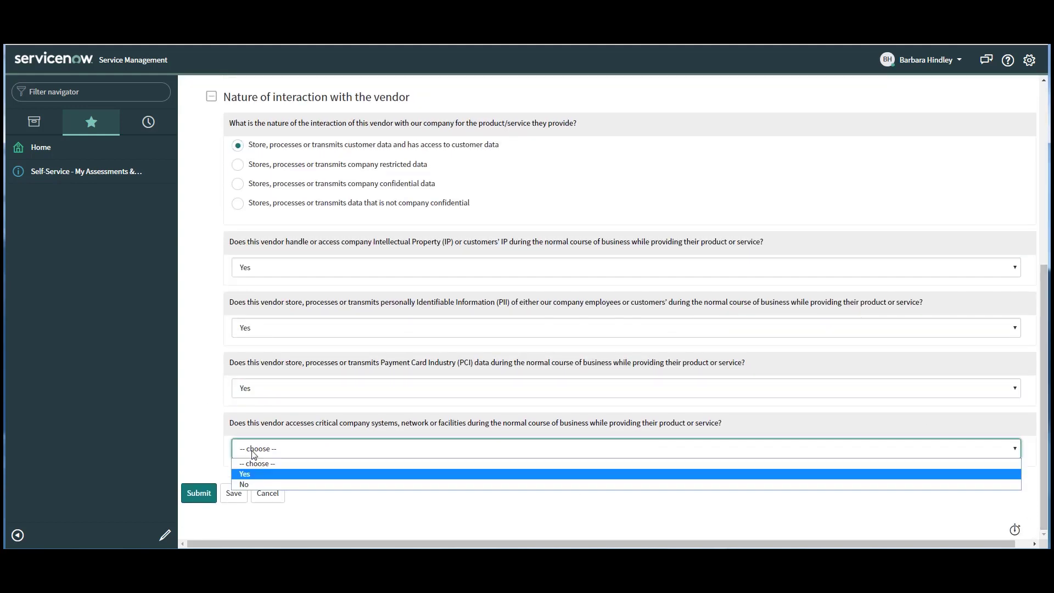
pyautogui.click(248, 474)
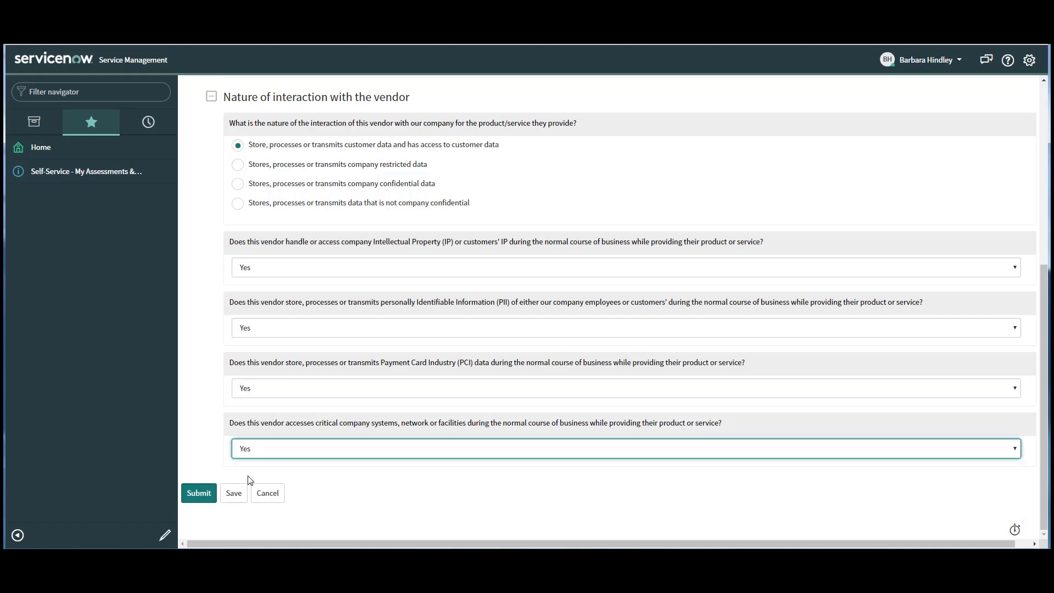
pyautogui.click(198, 493)
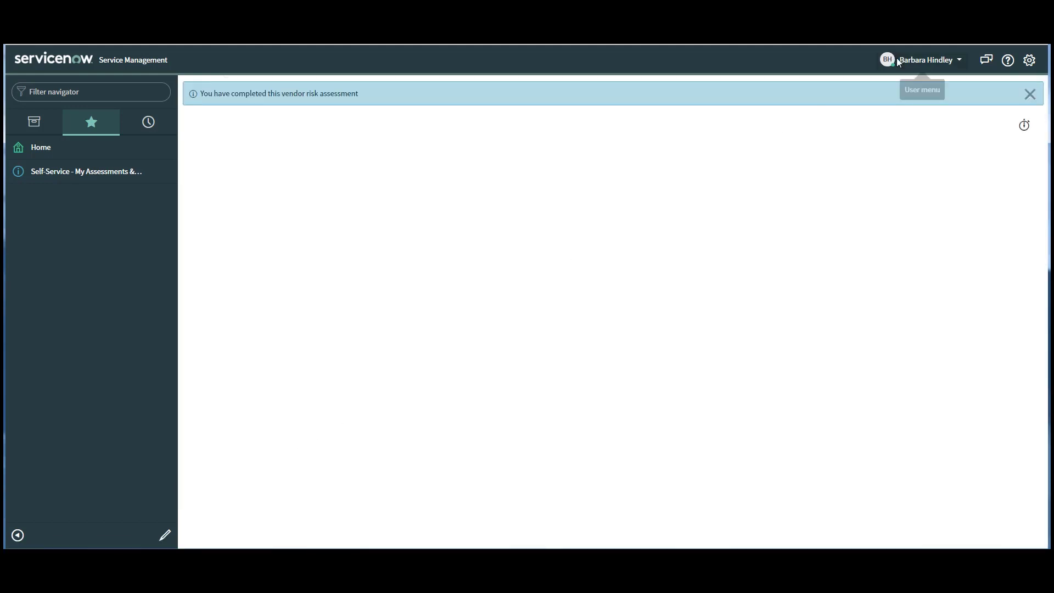
# Switch the impersonation to the second tiering assessor of the Workfaster assessment.
pyautogui.click(899, 61)
pyautogui.click(901, 100)
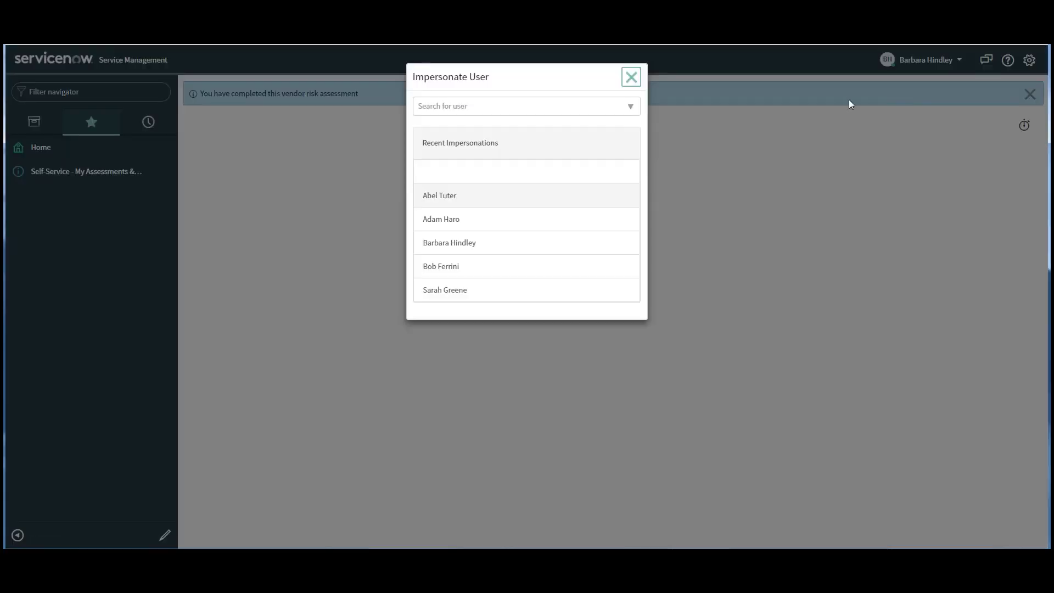
pyautogui.click(439, 199)
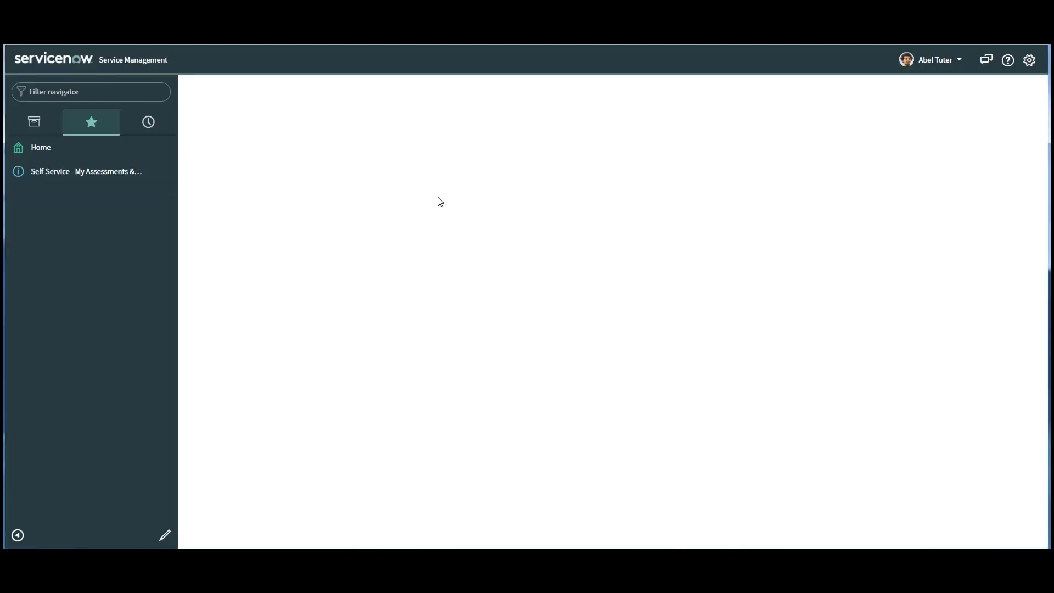
# Answer this assessor's Basic questionnaire for Workfaster with customer data access and Yes for all remaining interaction and compliance questions, and submit it.
pyautogui.click(108, 168)
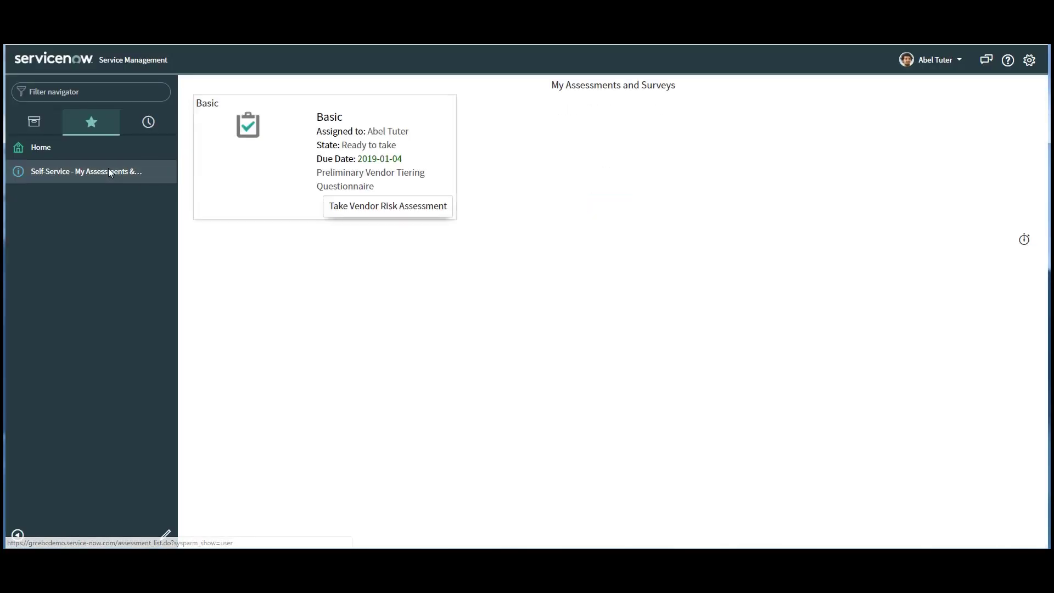
pyautogui.click(397, 203)
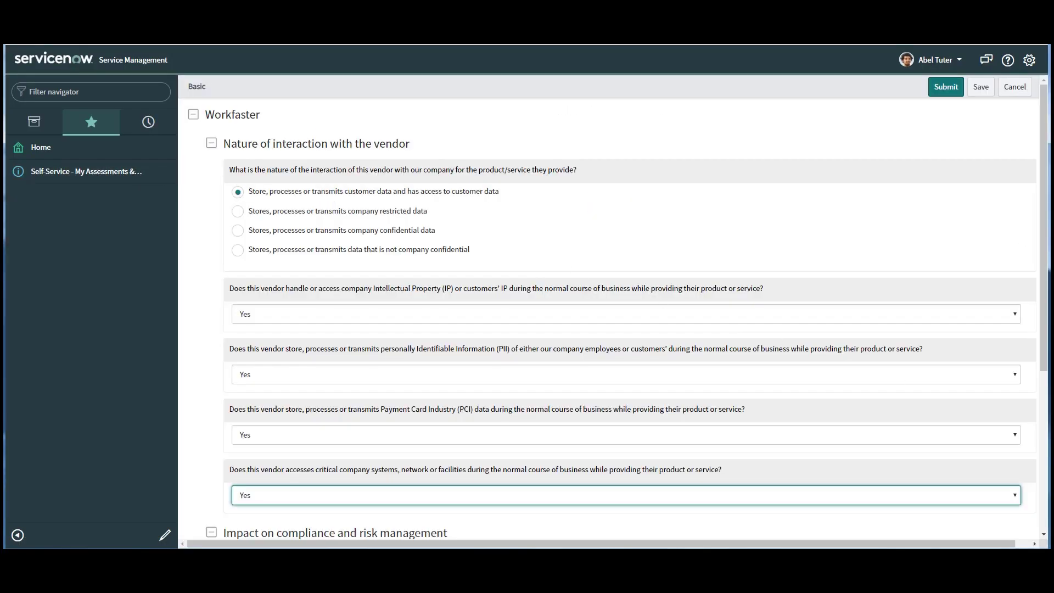
pyautogui.click(1046, 457)
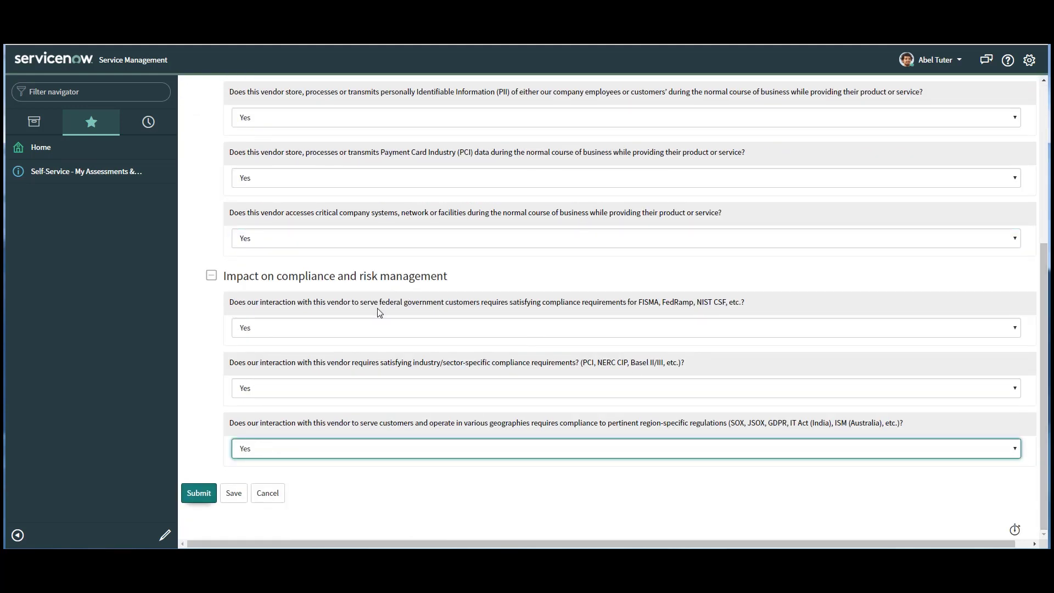
pyautogui.click(191, 494)
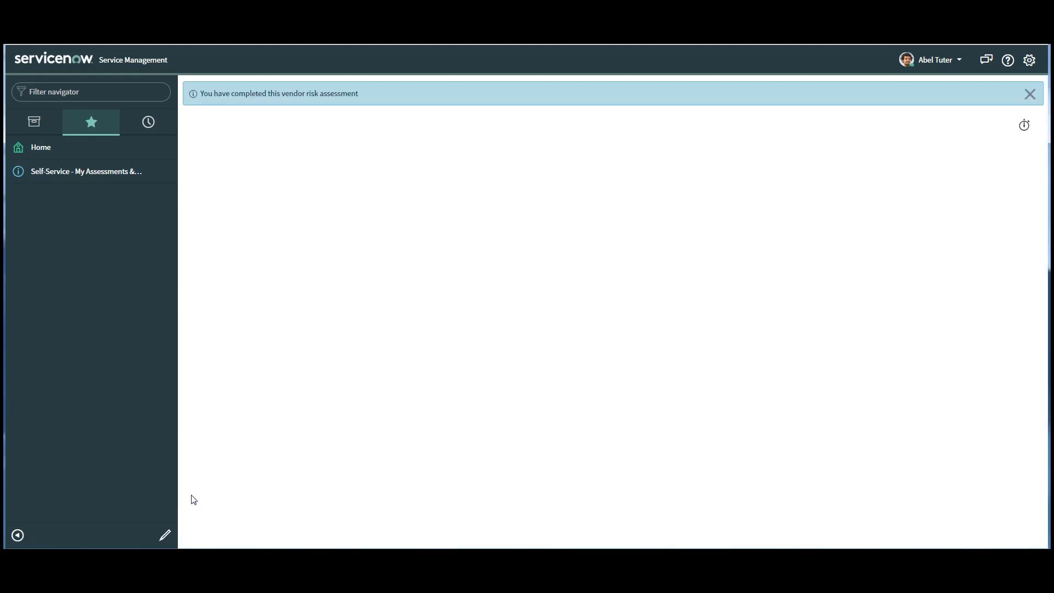
# Switch the impersonation back to the person assigned to the Workfaster tiering assessment.
pyautogui.click(937, 59)
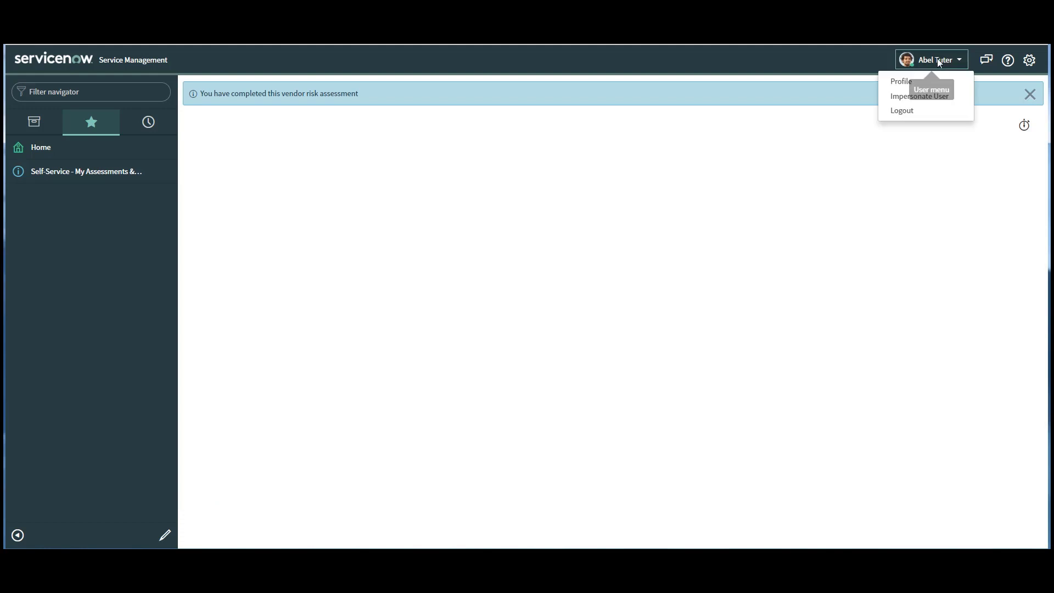
pyautogui.click(908, 95)
pyautogui.click(448, 227)
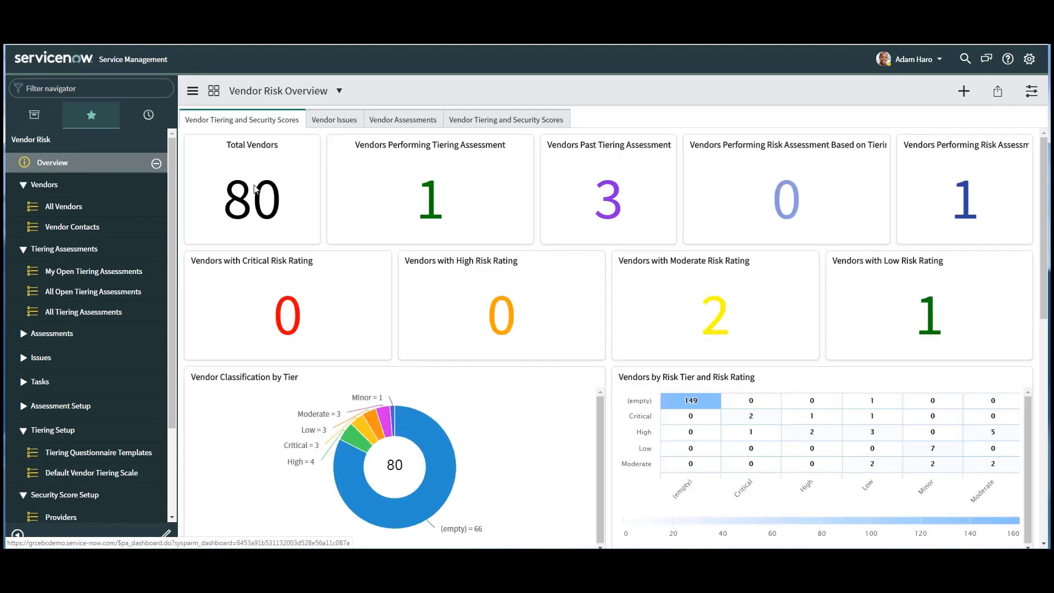
# Review the assessors' scores and the vendor tiering scale in Workfaster's initial tiering assessment.
pyautogui.click(63, 206)
pyautogui.click(257, 179)
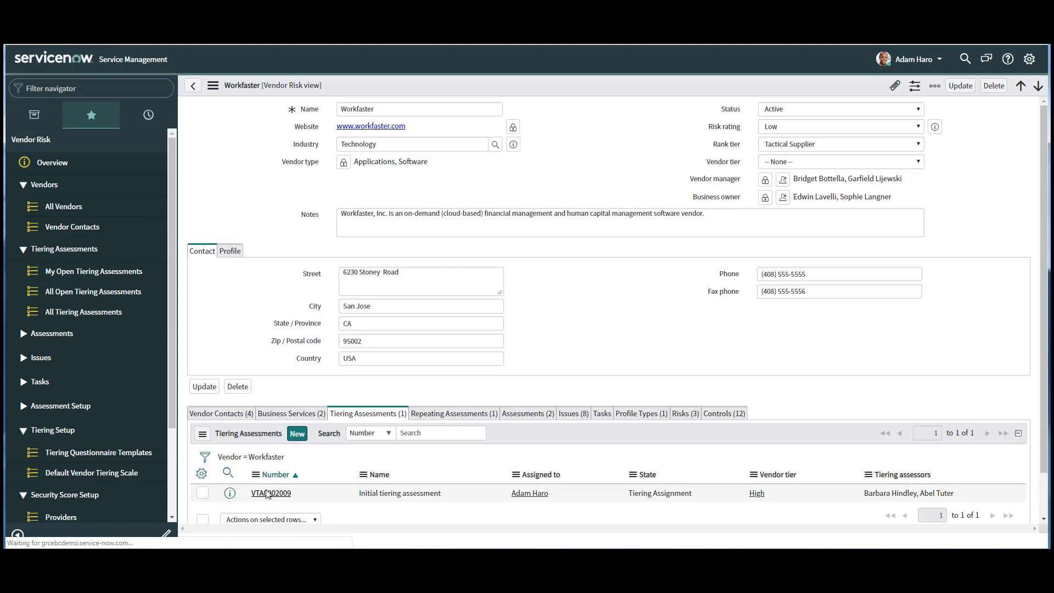
pyautogui.click(269, 493)
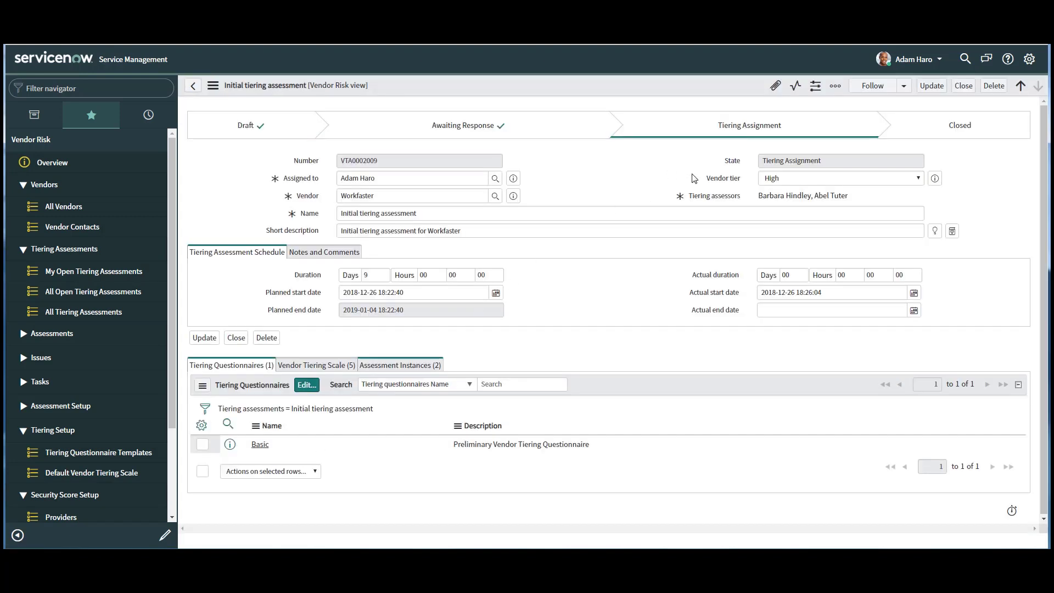
pyautogui.click(396, 365)
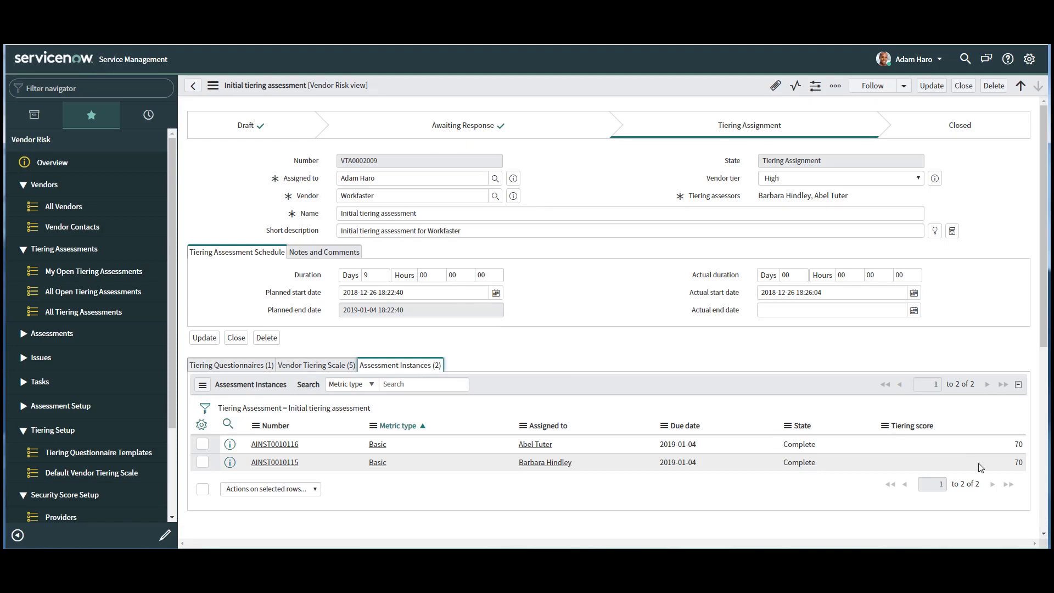
pyautogui.click(336, 366)
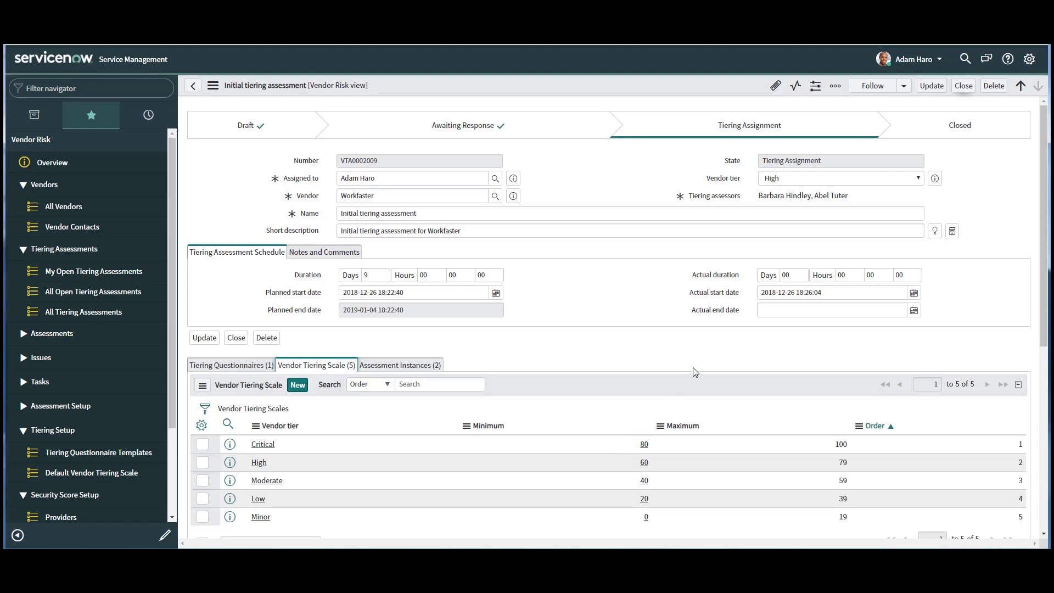
# Close Workfaster's initial tiering assessment and check the Vendor Risk Overview dashboard.
pyautogui.click(962, 87)
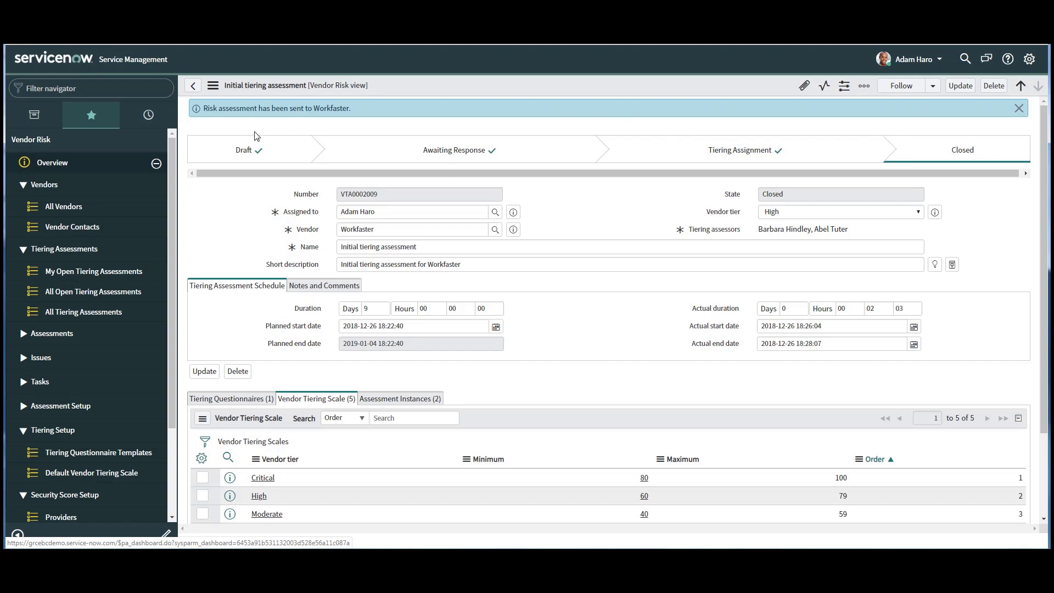
pyautogui.click(94, 162)
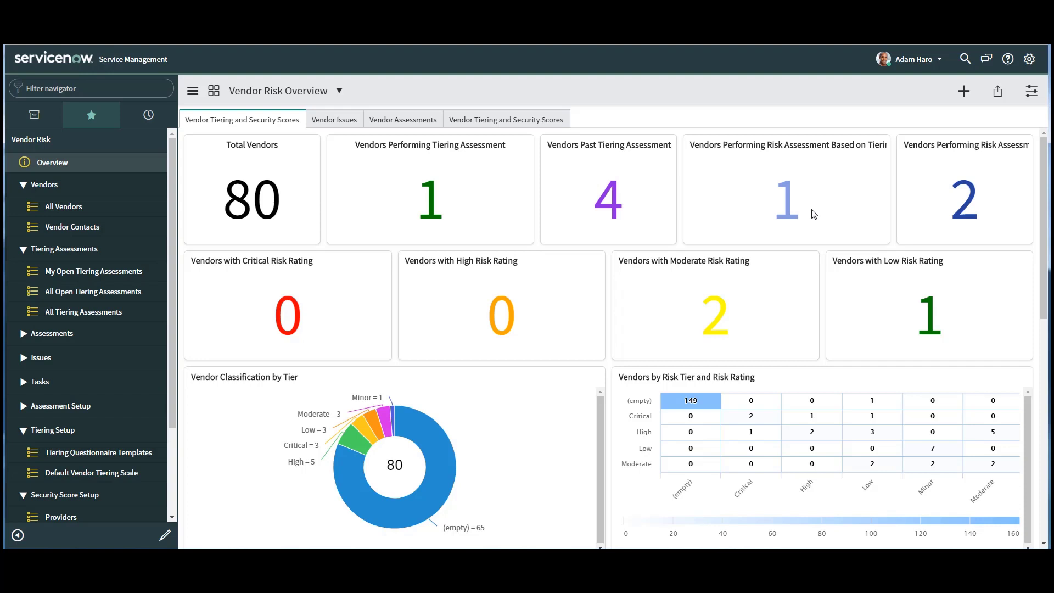
# Switch to the Vendor Assessment Portal and import the SIG Lite file into the SIG Lite questionnaire of Workfaster's auto generated risk assessment.
pyautogui.moveTo(71, 560)
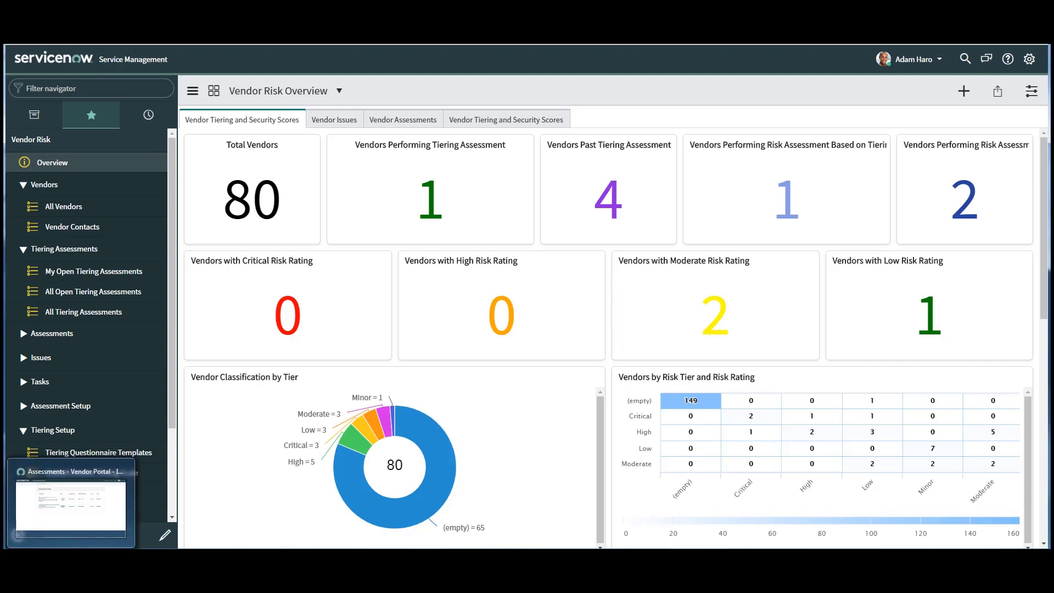
pyautogui.click(71, 504)
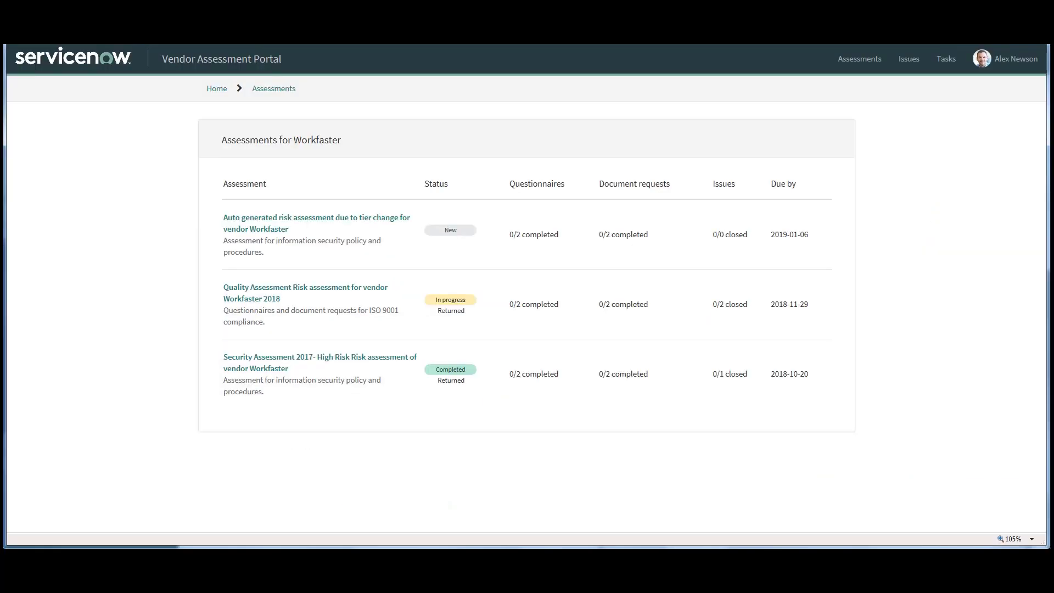
pyautogui.click(263, 232)
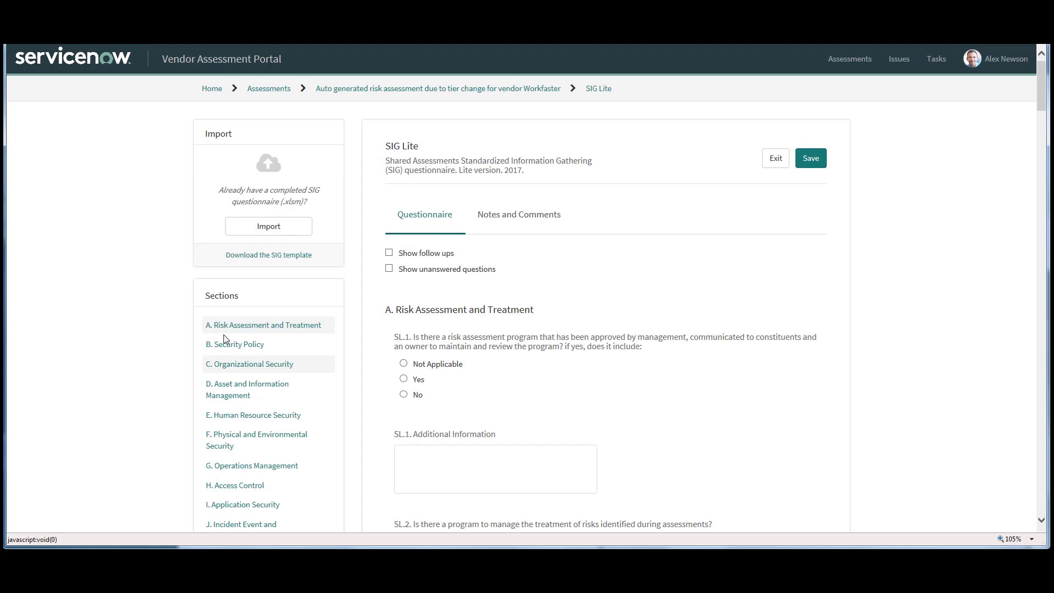
pyautogui.click(268, 228)
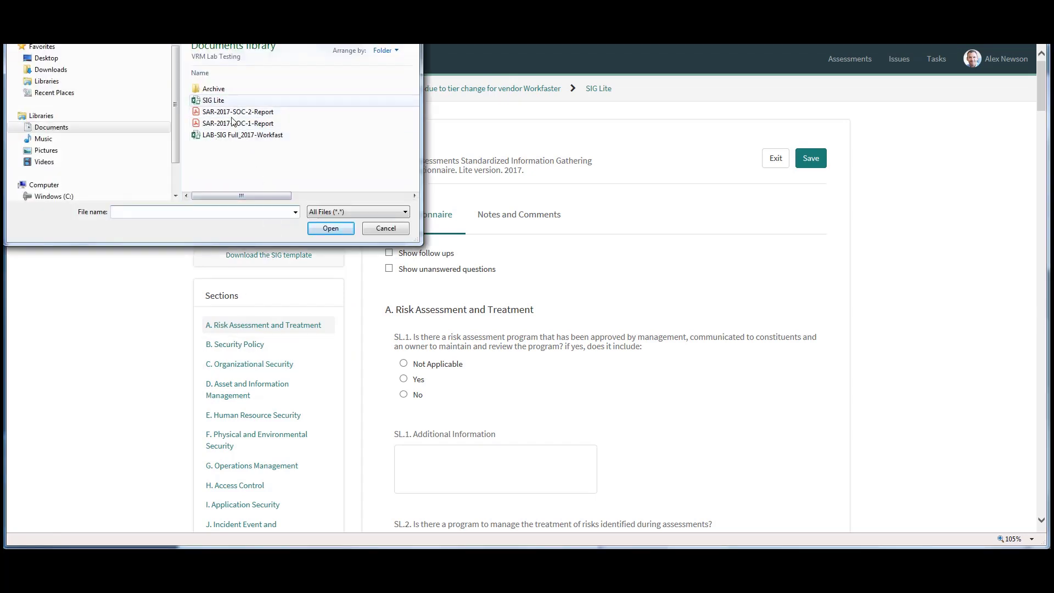
pyautogui.click(225, 101)
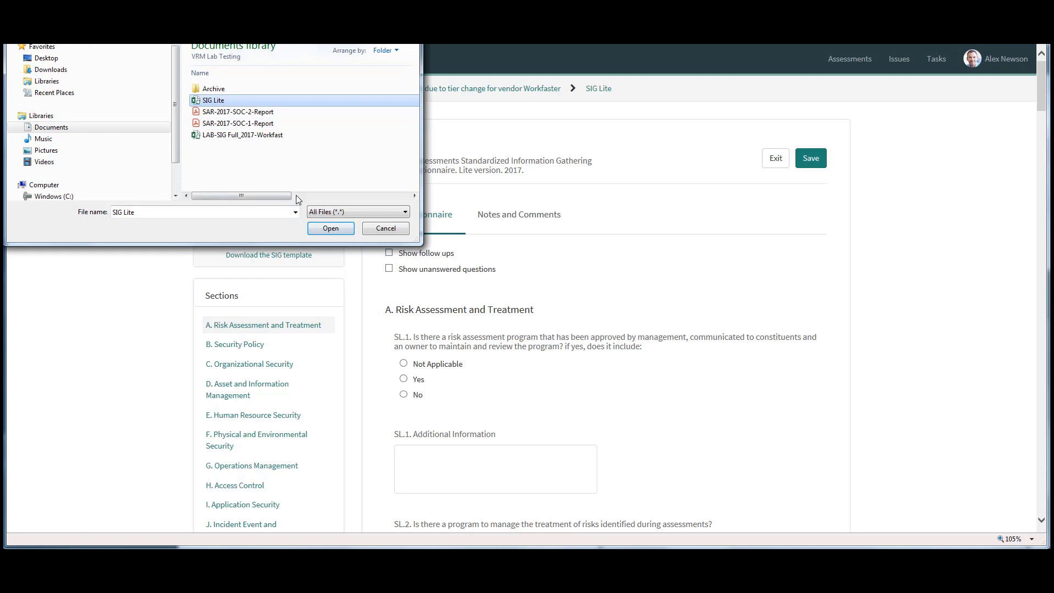
pyautogui.click(323, 228)
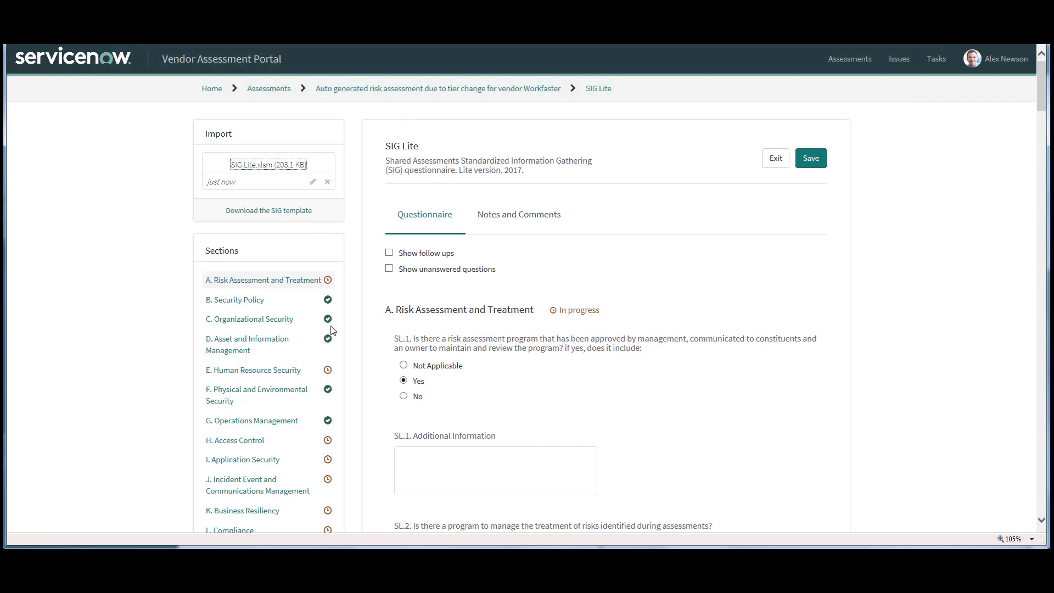
# Answer No to SL.71 and SL.72 in the Access Control section of the SIG Lite questionnaire and save the responses.
pyautogui.click(249, 441)
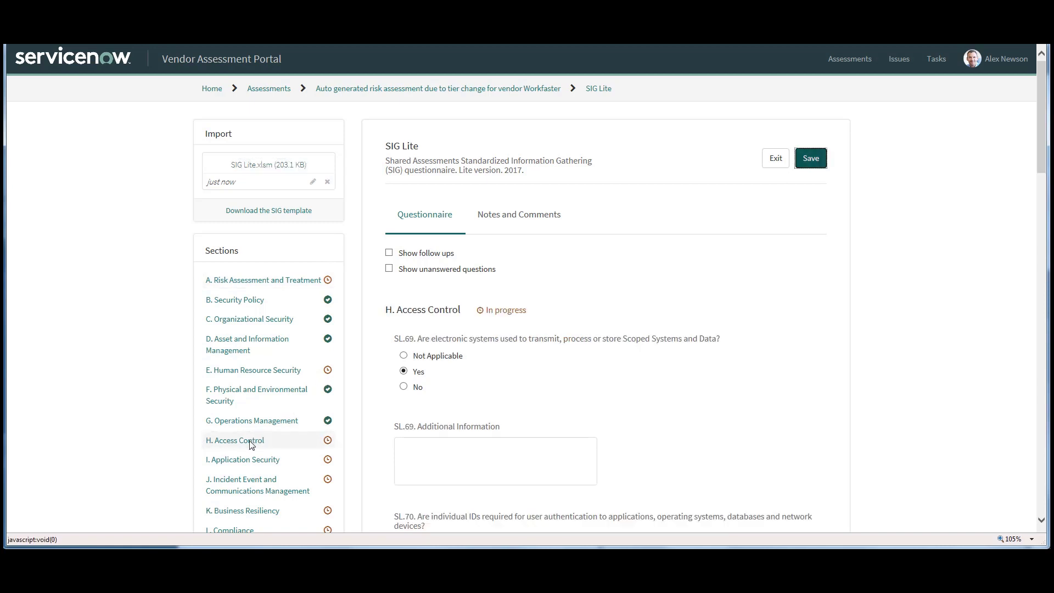
pyautogui.click(1041, 460)
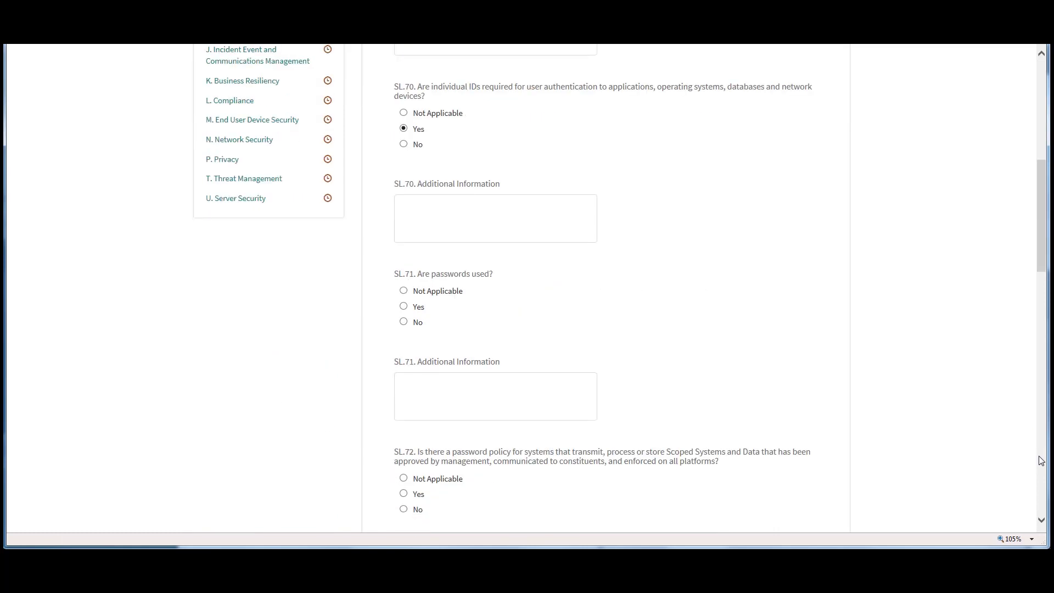
pyautogui.click(403, 322)
pyautogui.click(404, 510)
pyautogui.click(1042, 73)
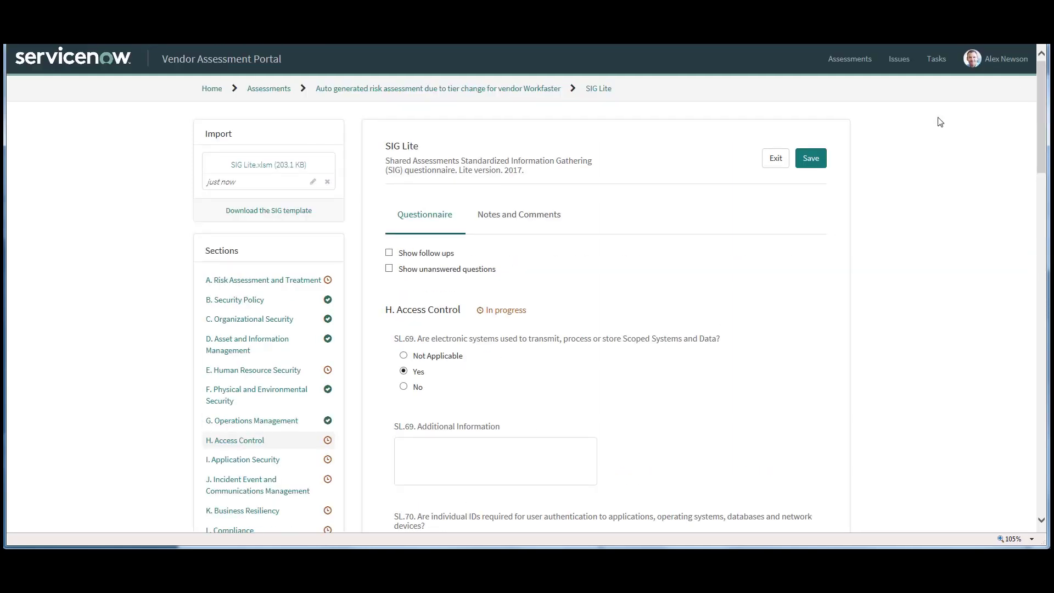
pyautogui.click(814, 161)
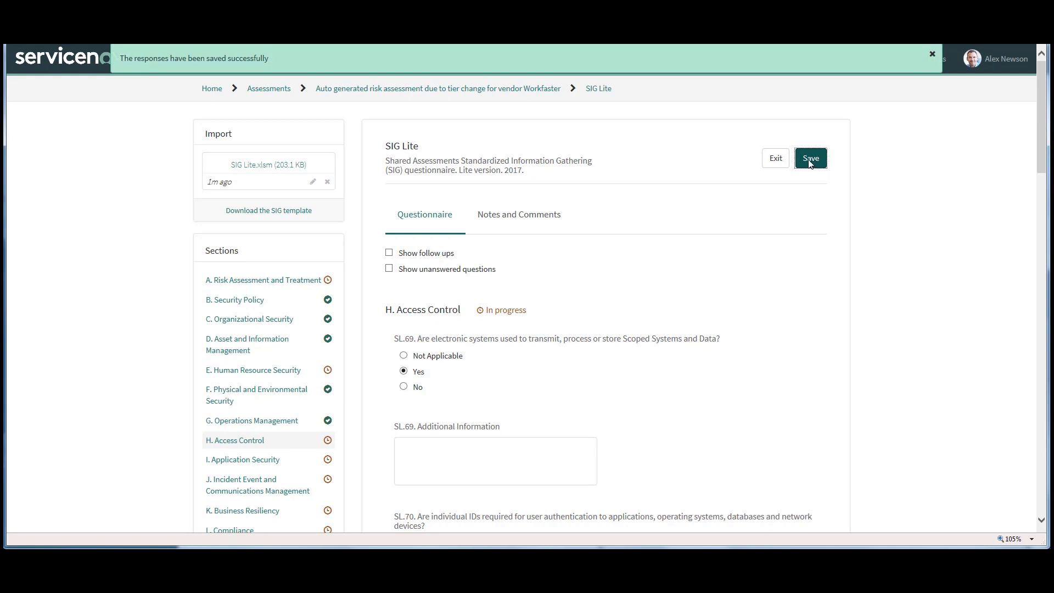
# Answer No to having a SOC 1 Report in the assessment's SOC 1 Report request and save it.
pyautogui.click(471, 90)
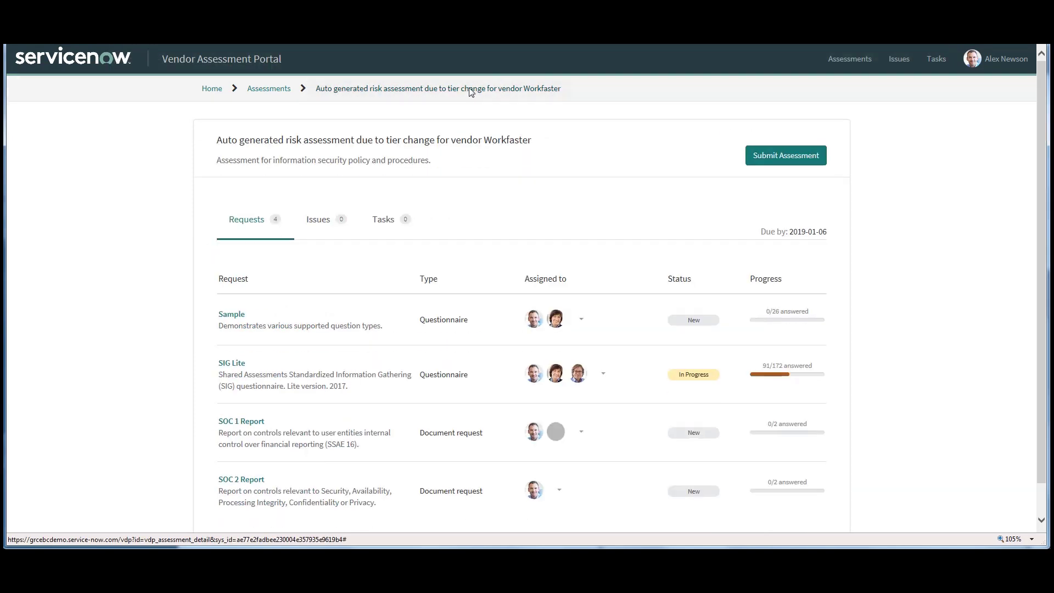
pyautogui.click(238, 422)
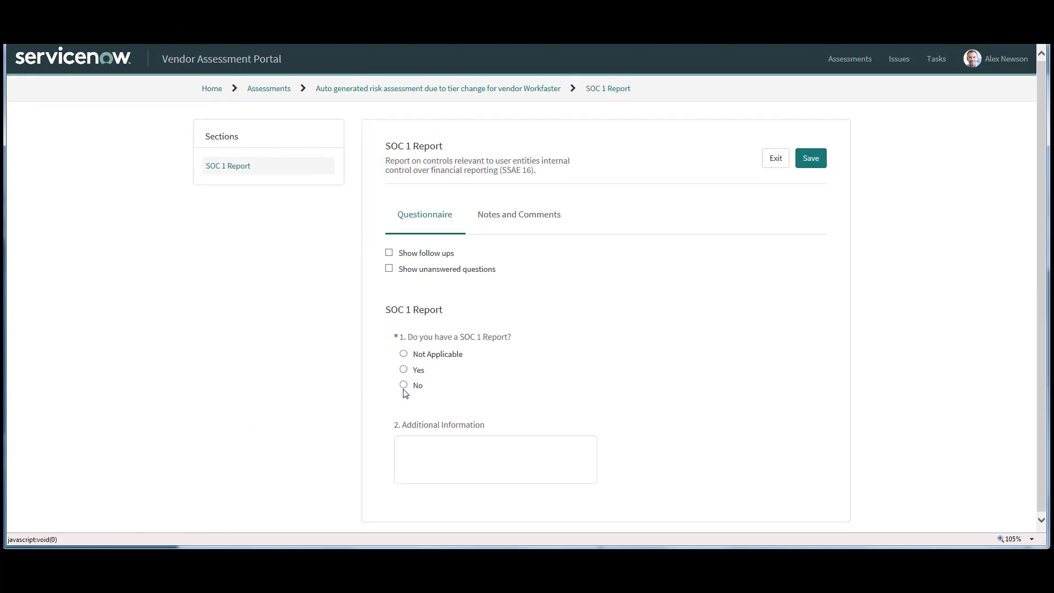
pyautogui.click(404, 386)
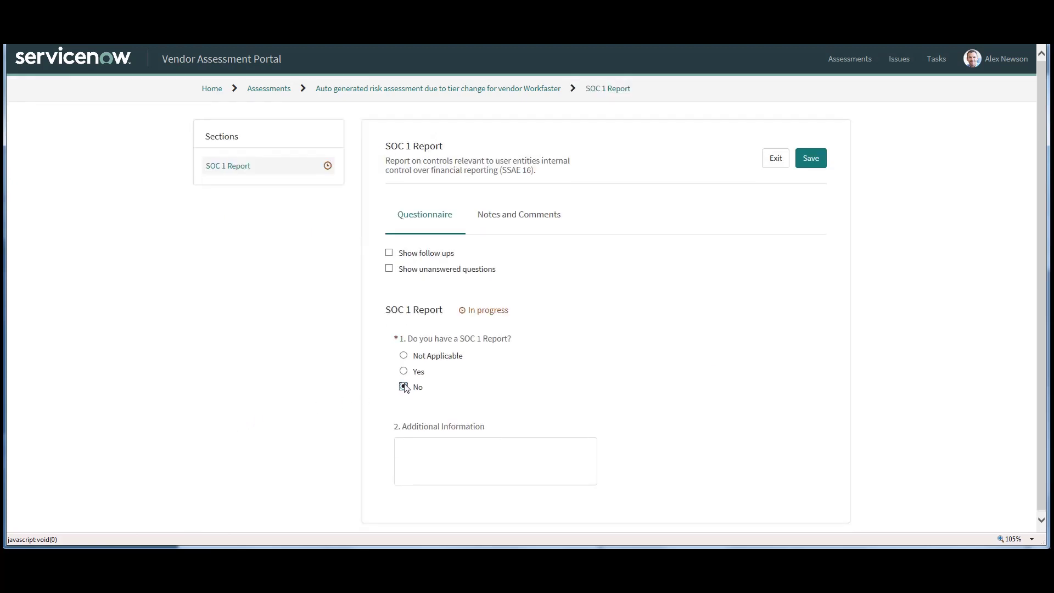
pyautogui.click(812, 158)
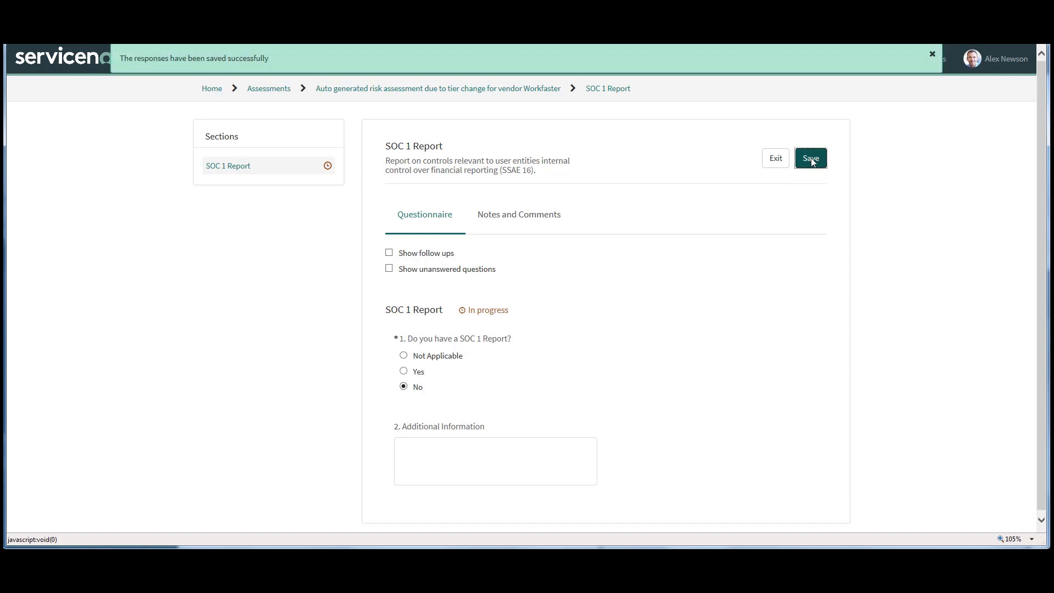
# Add the Director, Information Security as an assignee of the SOC 2 Report request.
pyautogui.click(460, 92)
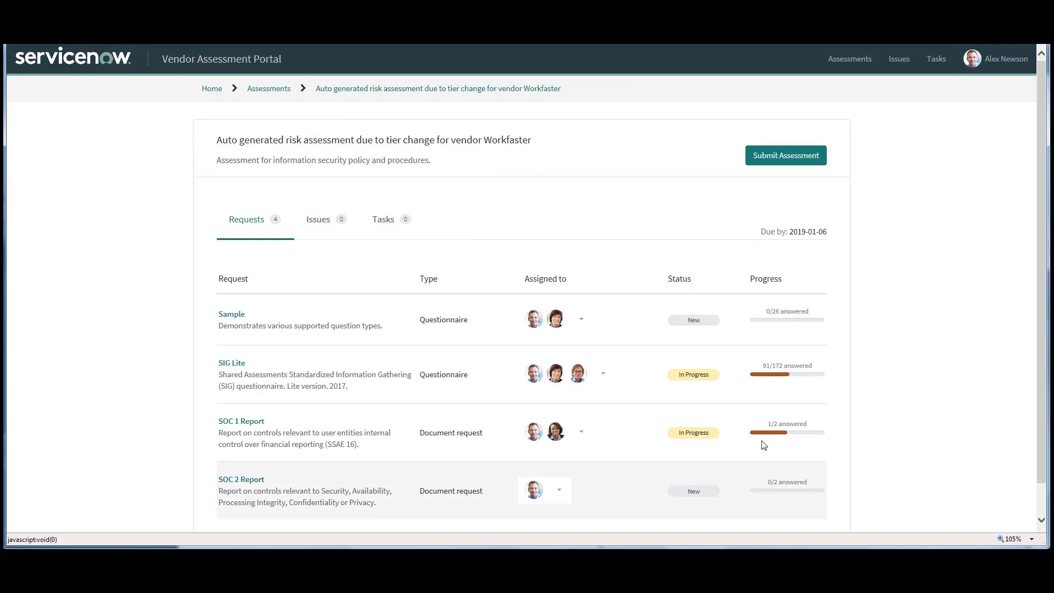
pyautogui.click(559, 494)
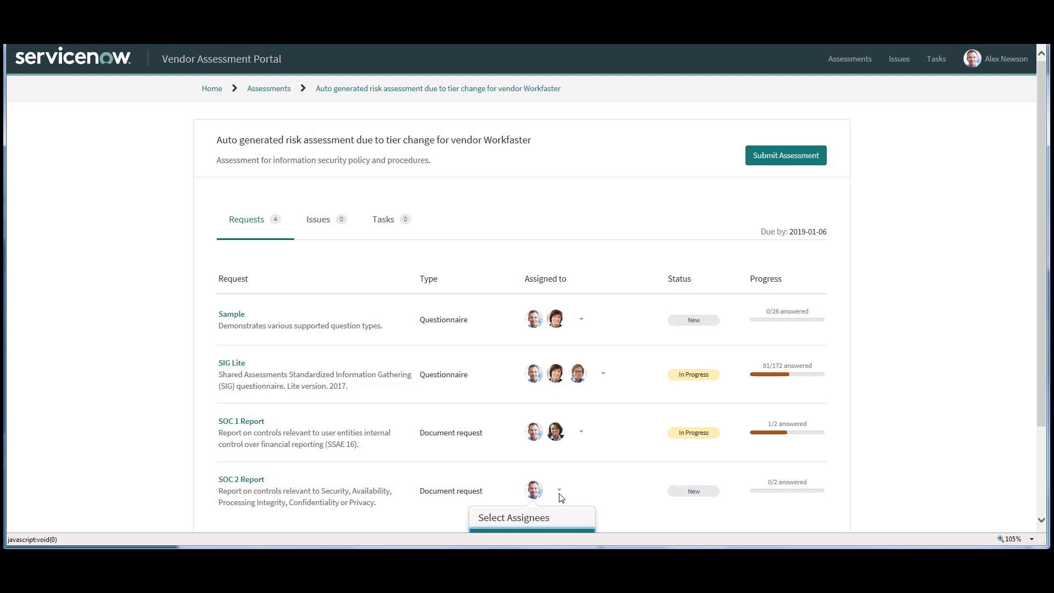
pyautogui.click(1044, 490)
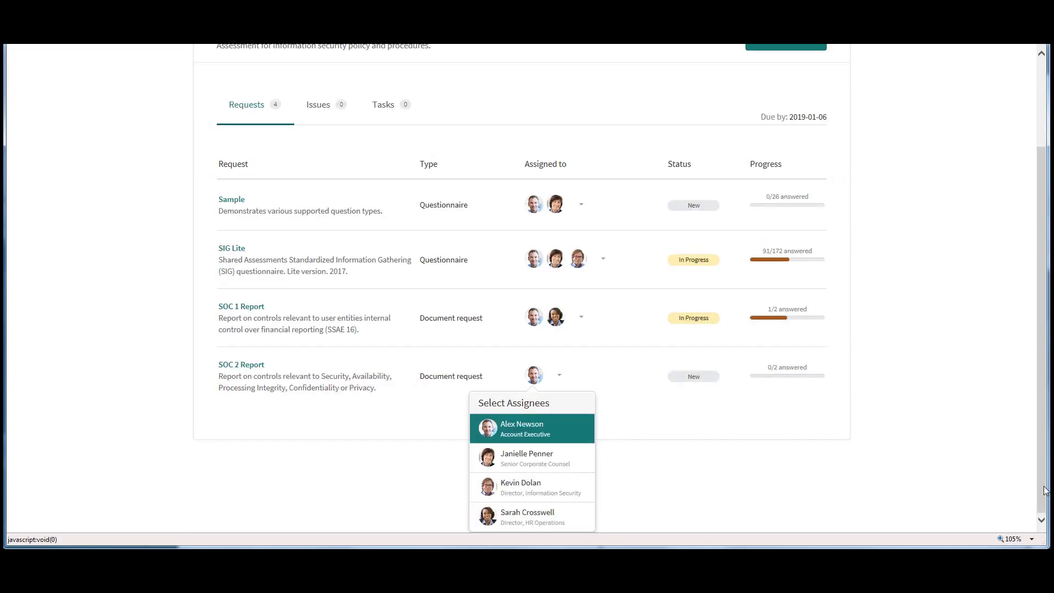
pyautogui.click(515, 487)
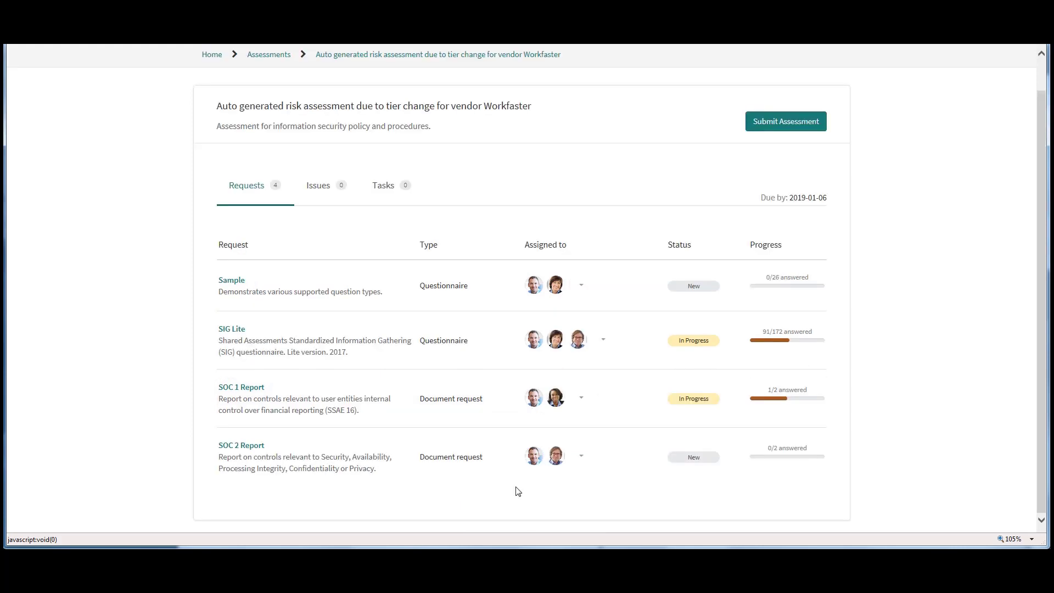
# Answer Yes to the document question in the SOC 2 Report request, attach SAR-2017-SOC-2-Report, and save the response.
pyautogui.click(252, 447)
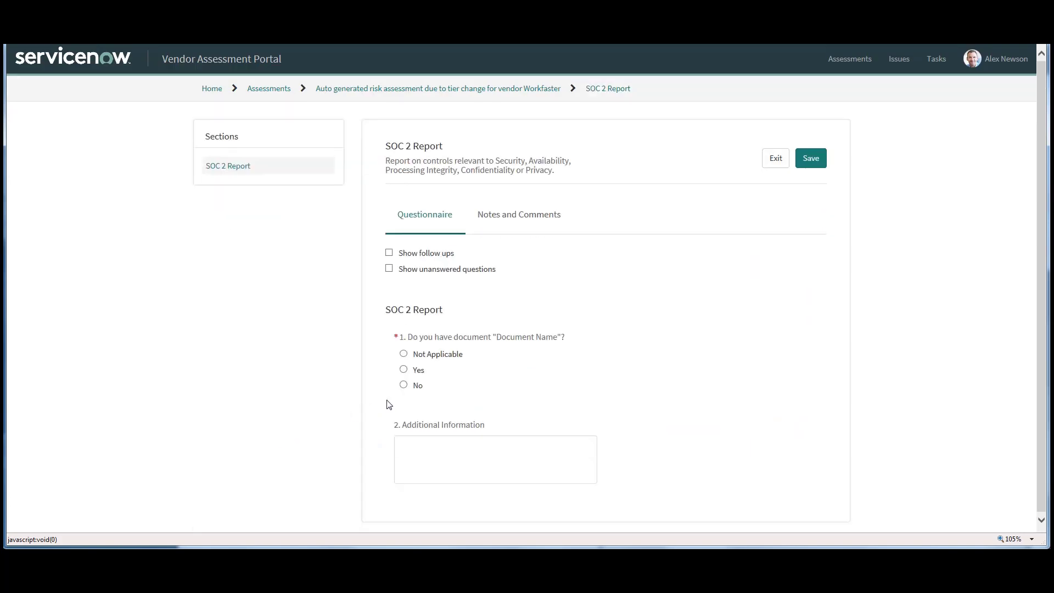
pyautogui.click(404, 370)
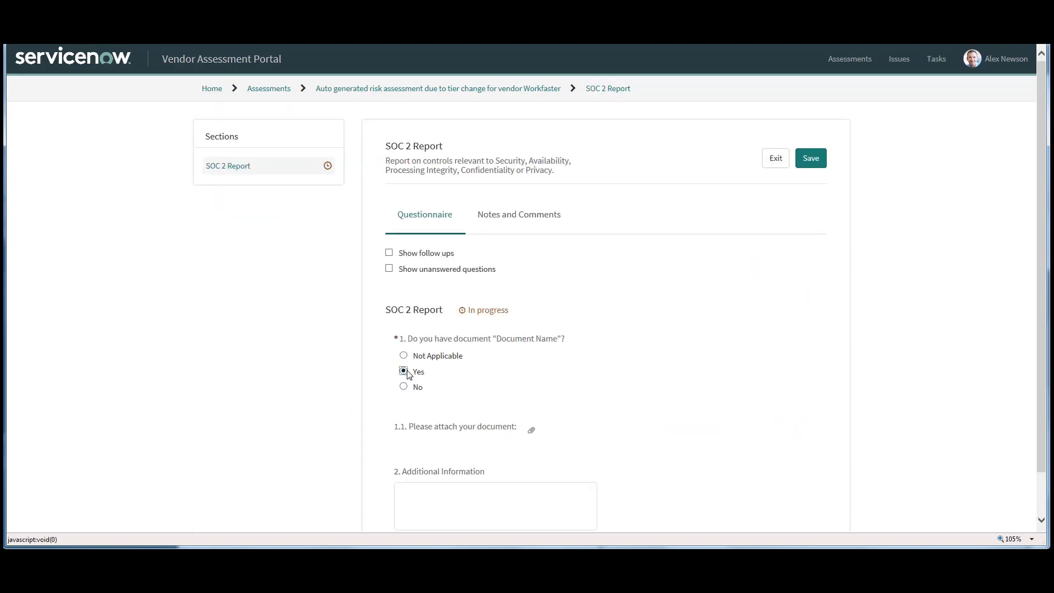
pyautogui.click(532, 431)
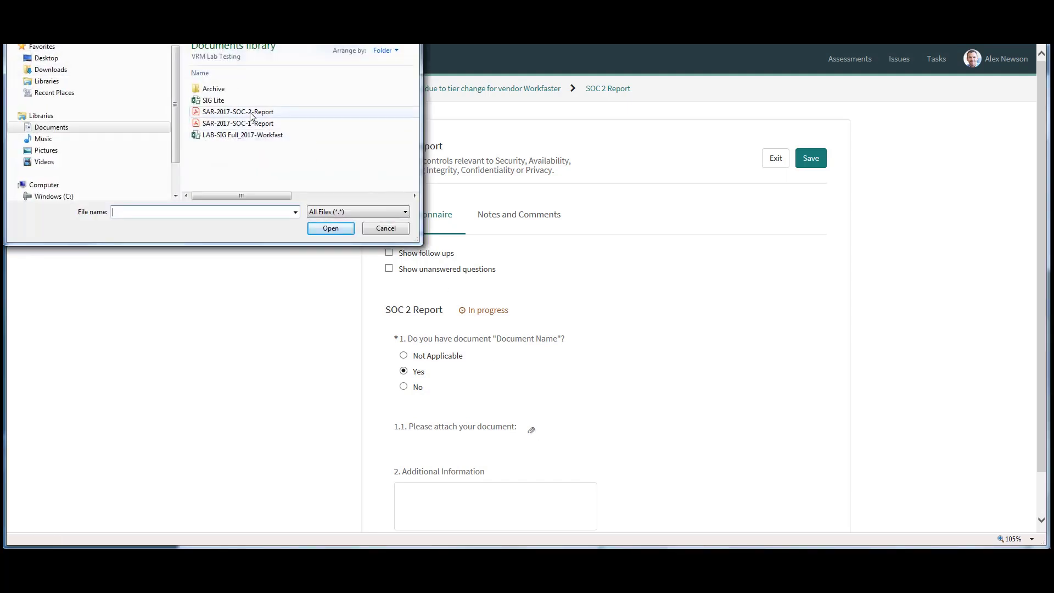
pyautogui.click(251, 112)
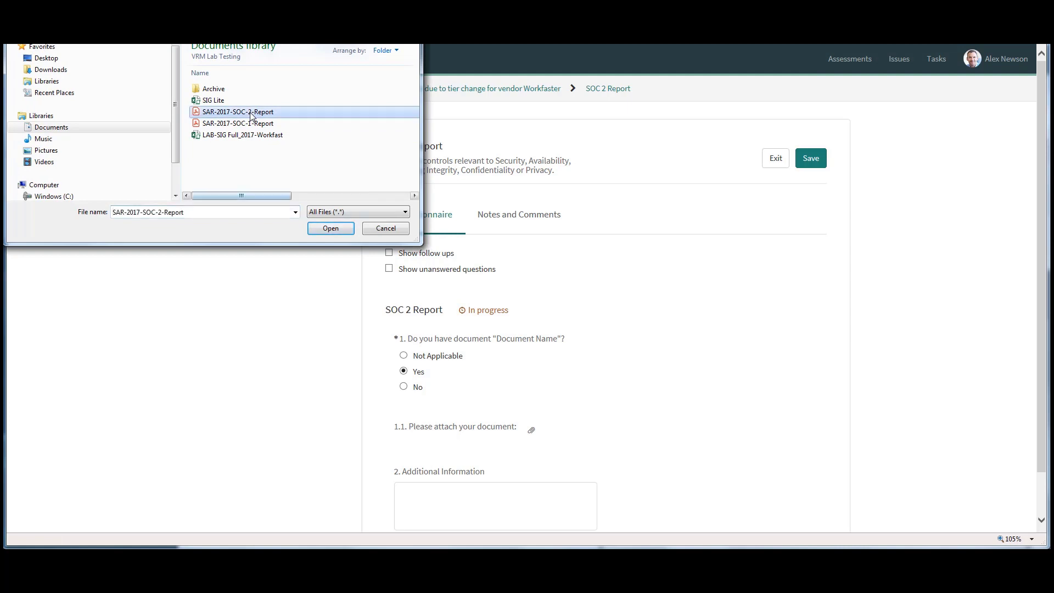
pyautogui.click(314, 228)
pyautogui.click(821, 159)
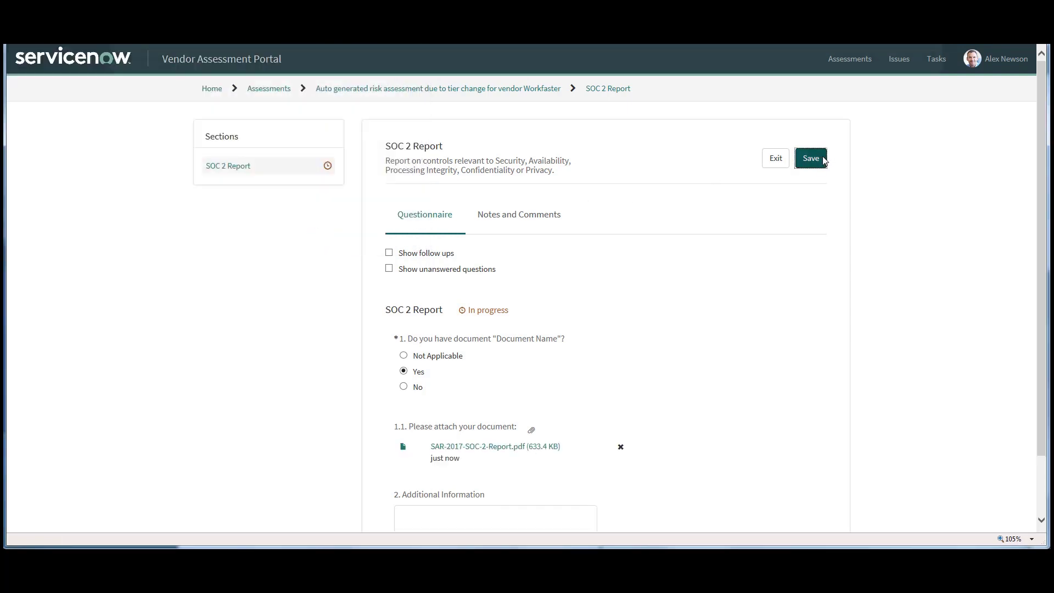
# Submit the auto generated risk assessment for Workfaster from the vendor portal.
pyautogui.click(461, 91)
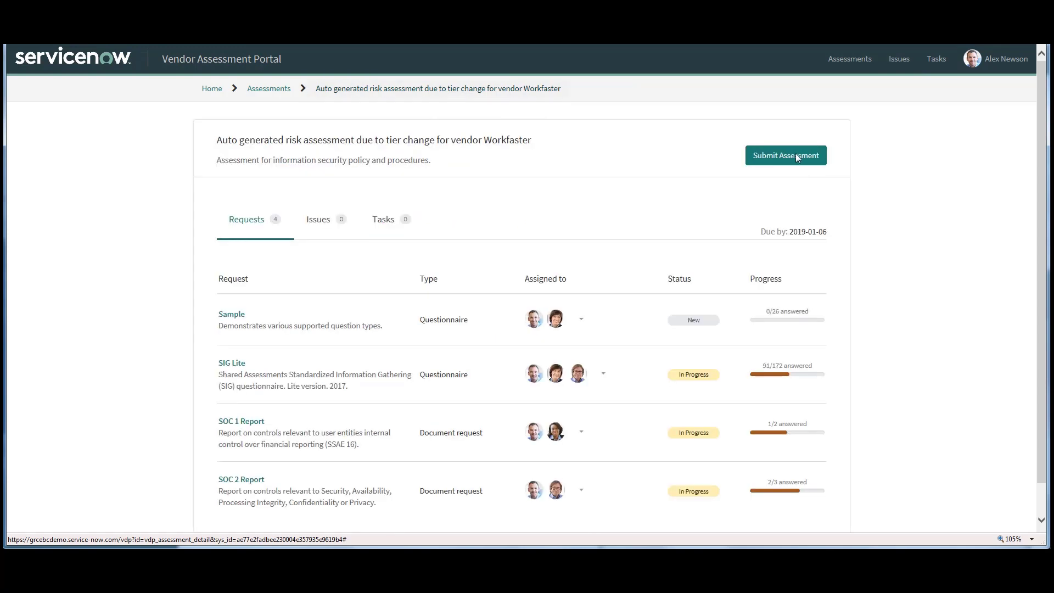
pyautogui.click(795, 157)
pyautogui.click(795, 153)
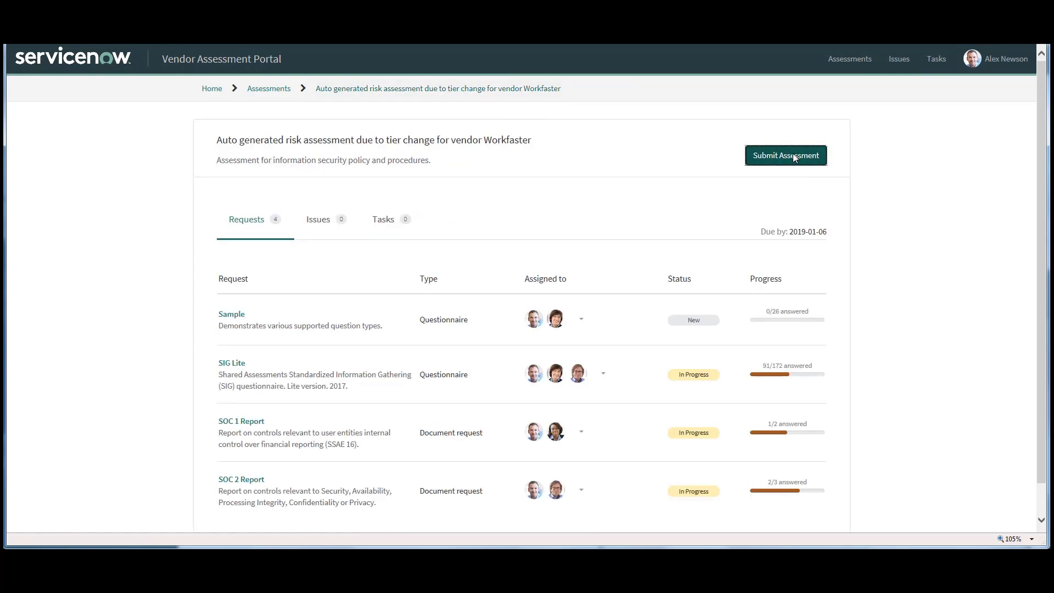
pyautogui.click(678, 118)
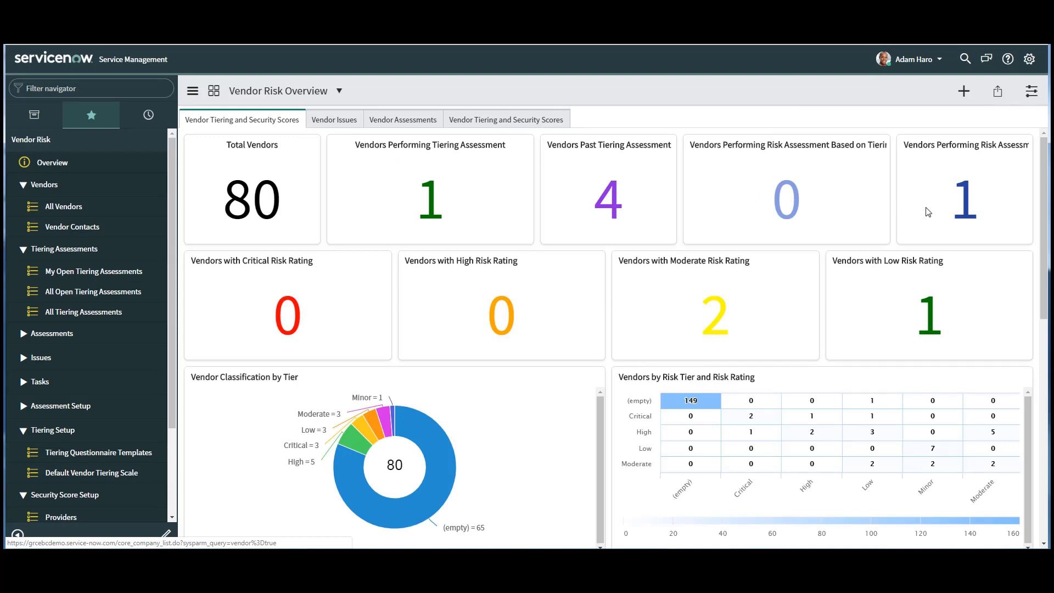
# Open the auto generated risk assessment due to tier change from Workfaster's vendor record.
pyautogui.click(262, 195)
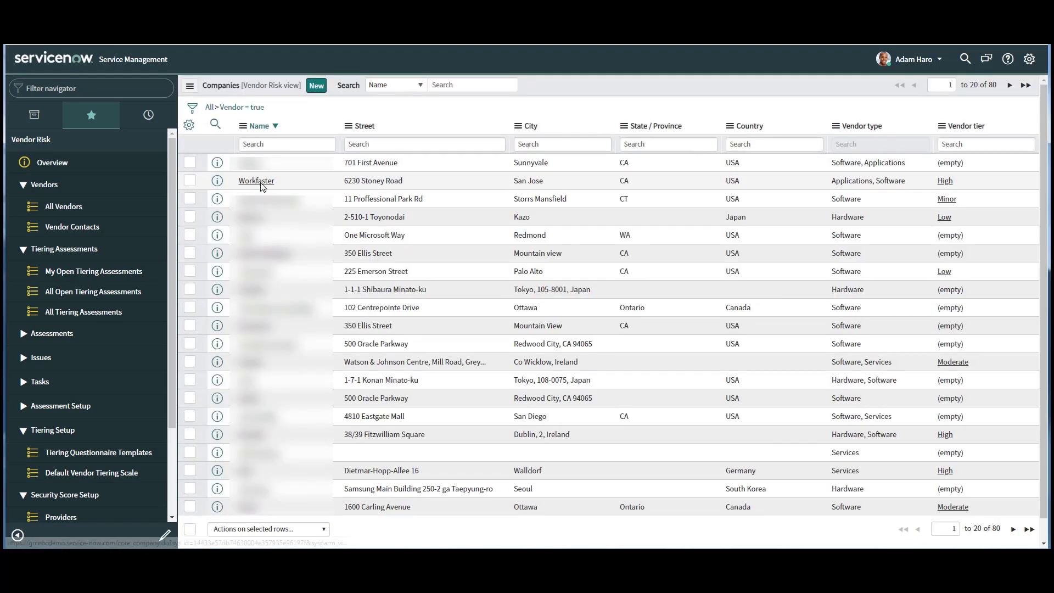
pyautogui.click(262, 184)
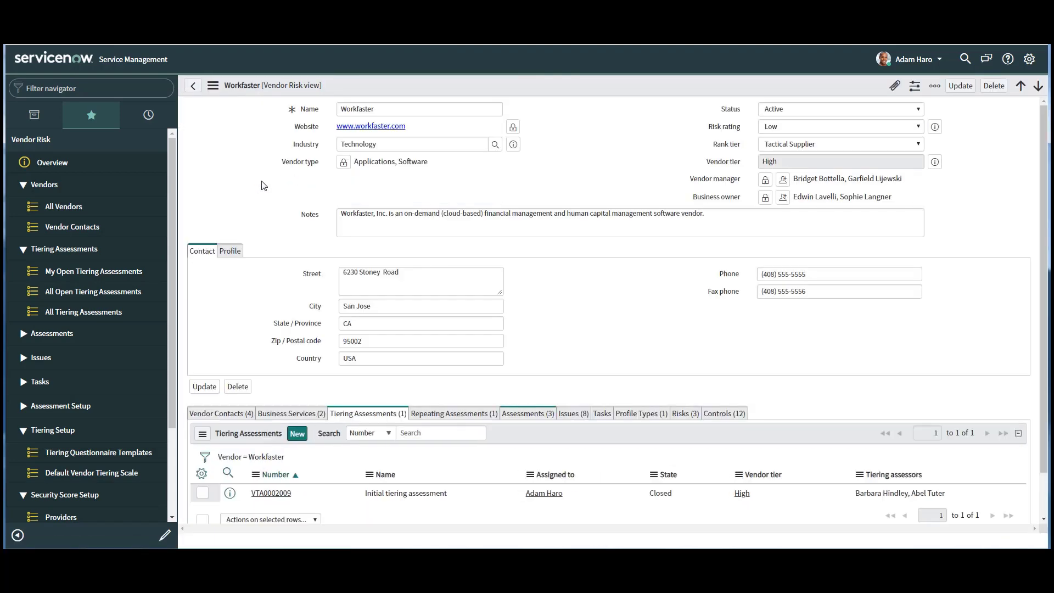
pyautogui.click(520, 414)
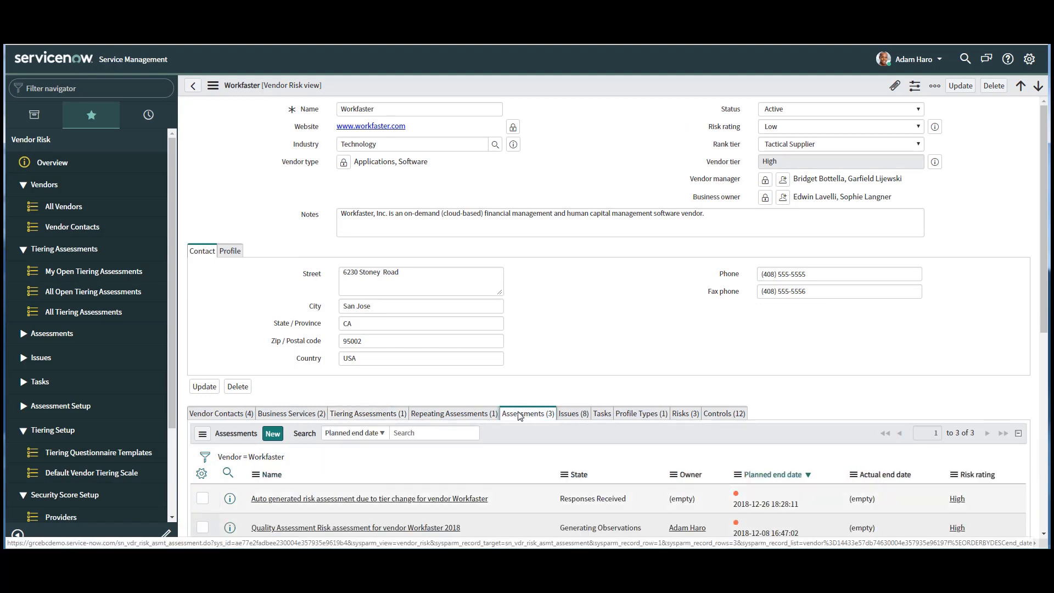
pyautogui.click(346, 499)
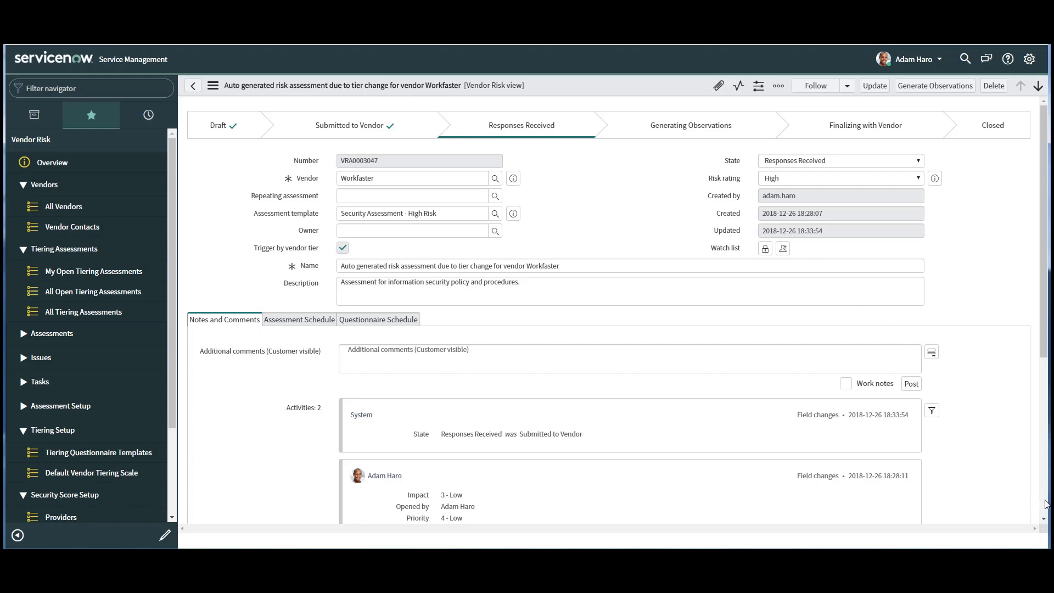
# View the SIG Lite responses of the assessment, showing only incorrect and un-scored responses in the Access Control section.
pyautogui.scroll(-1, 1046, 504)
pyautogui.scroll(-5, 1046, 503)
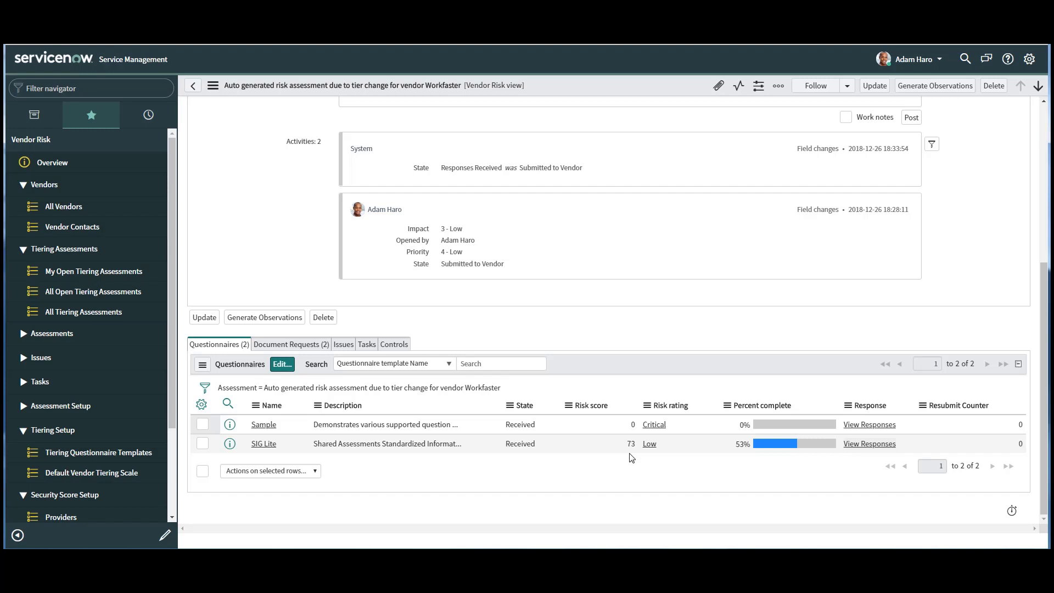
pyautogui.click(863, 445)
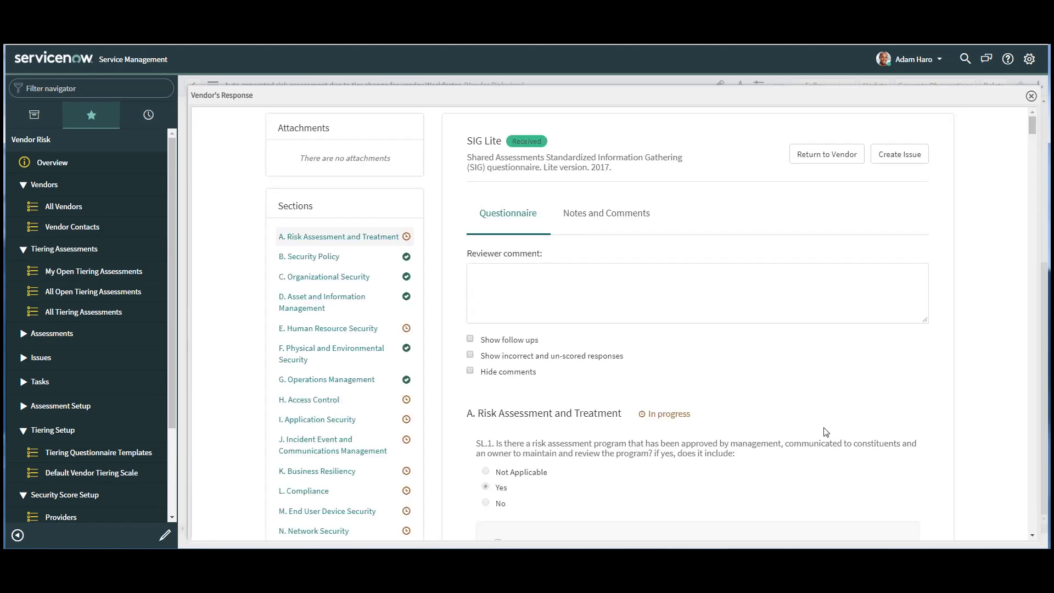
pyautogui.click(471, 355)
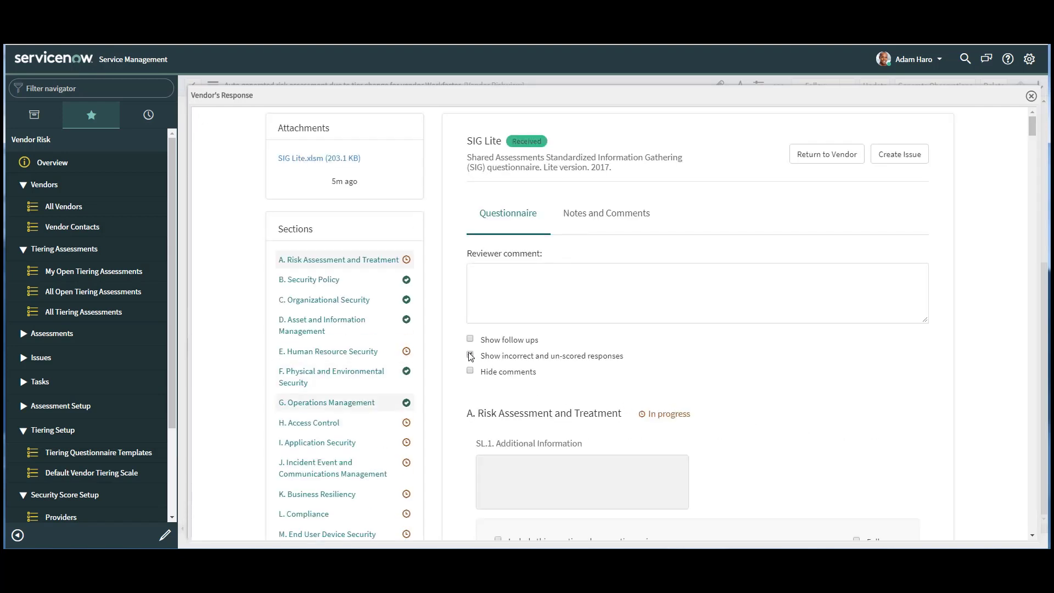
pyautogui.click(335, 425)
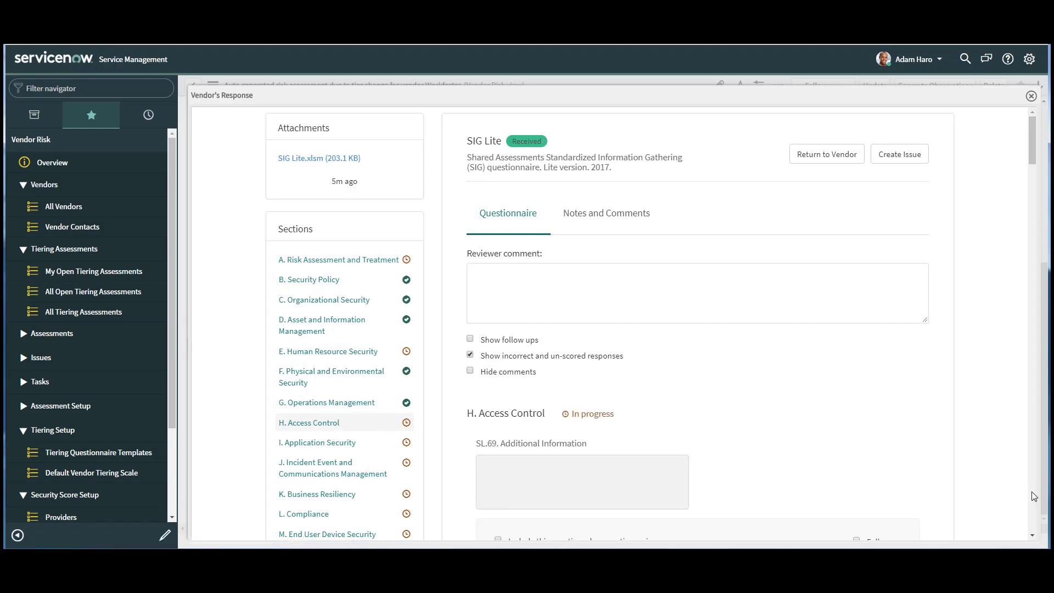
# Mark SL.71 for follow up and issue creation, with internal comment "Passwords must be used on all systems" and the same vendor comment plus "please provide evidence".
pyautogui.scroll(-15, 1032, 492)
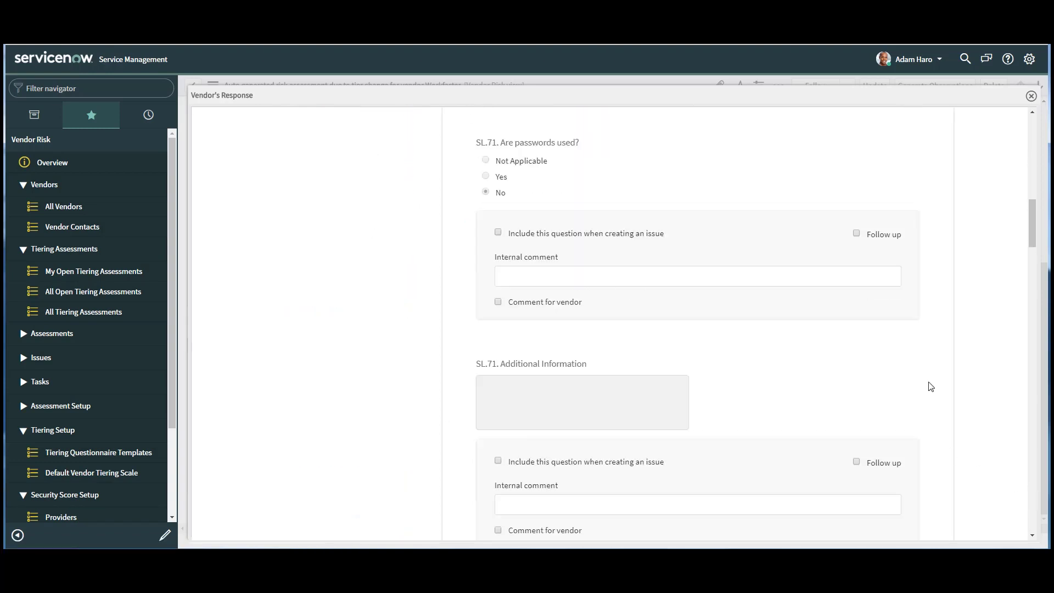
pyautogui.click(855, 234)
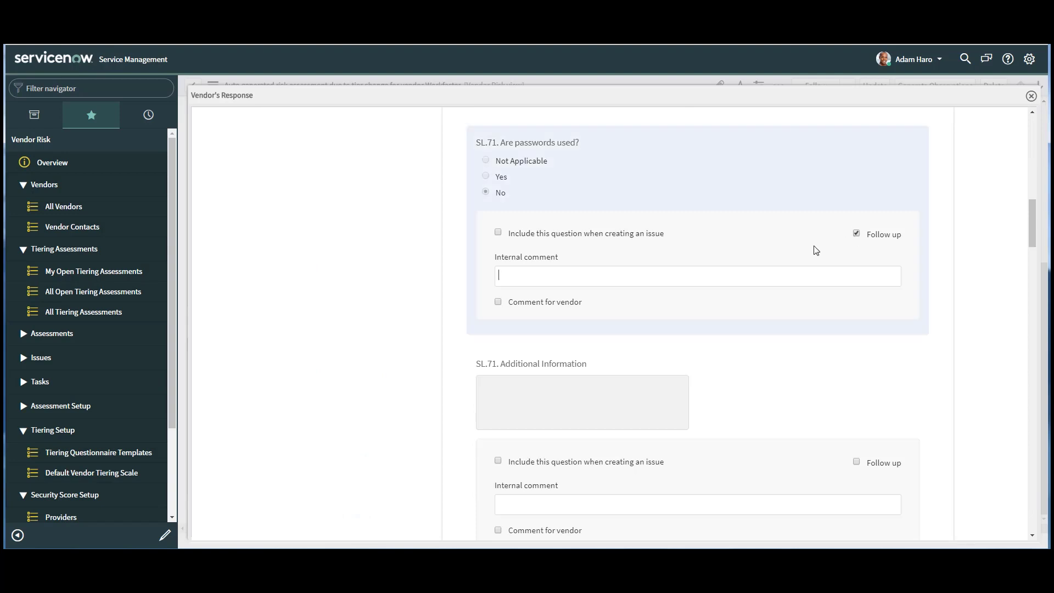
pyautogui.write('Passwords must be used on all systems')
pyautogui.click(498, 301)
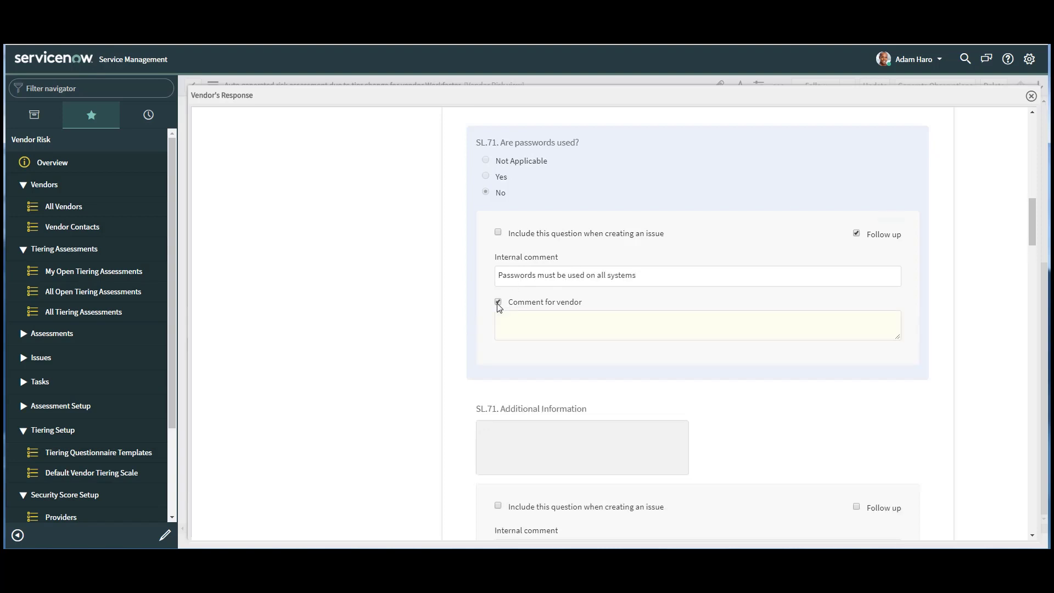
pyautogui.write('Passwords must be used on all systems please provide eviden')
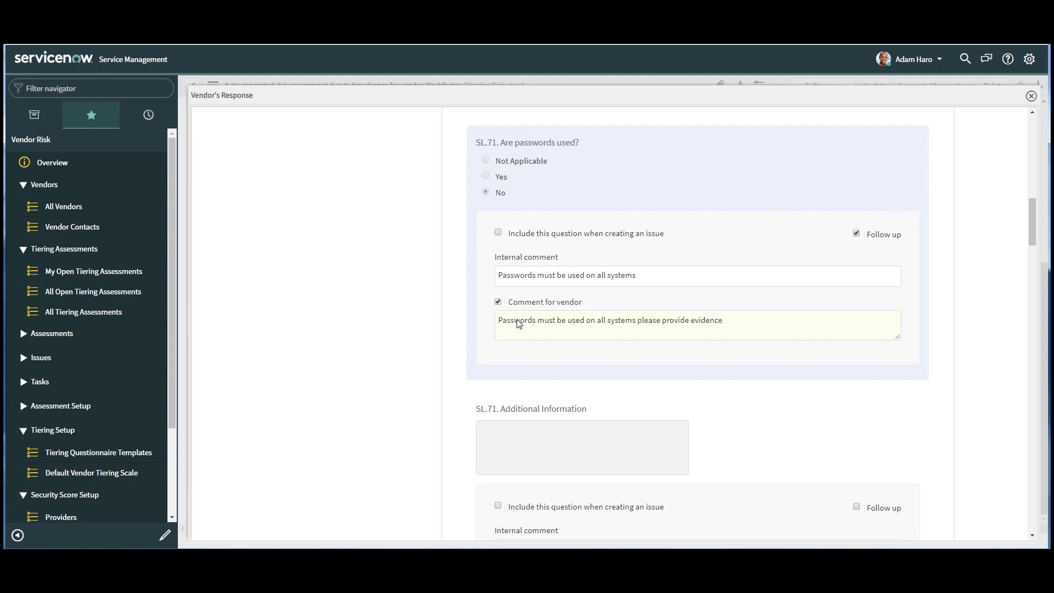
pyautogui.write('ce')
pyautogui.click(498, 233)
# Mark SL.72 for follow up and issue creation, commenting "A password policy is mandatory" internally and "Please provide a password policy within 10 days" for the vendor.
pyautogui.click(1032, 507)
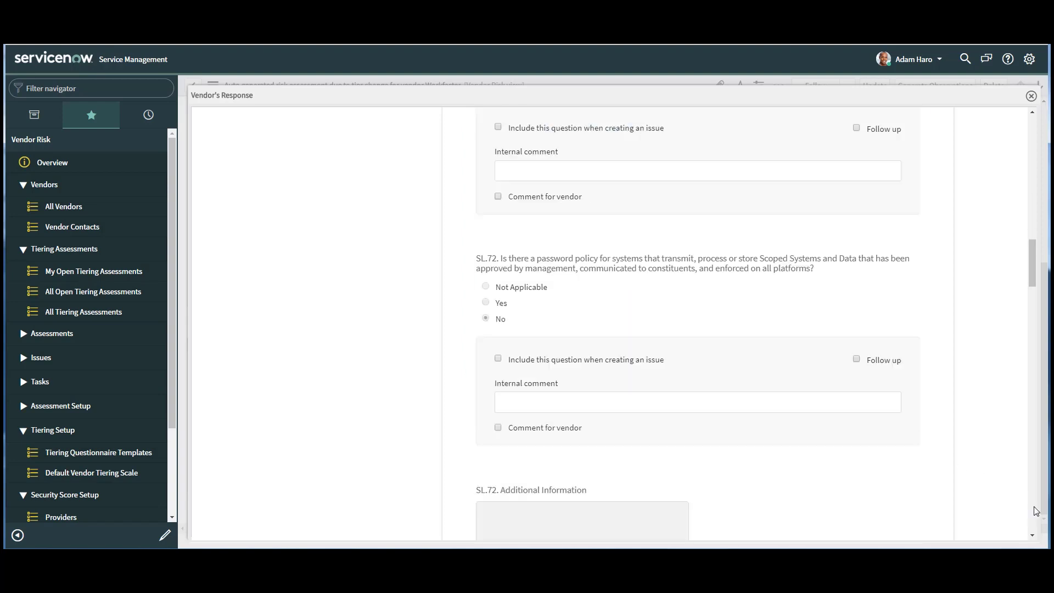
pyautogui.click(856, 358)
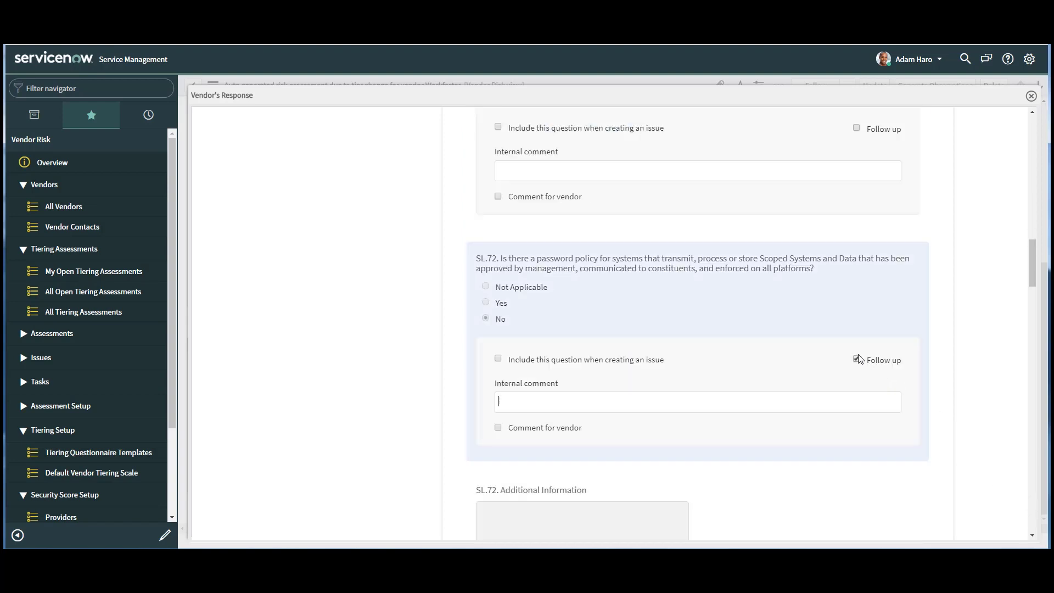
pyautogui.click(511, 404)
pyautogui.write('A password policy is mandatory')
pyautogui.click(498, 428)
pyautogui.write('Ple')
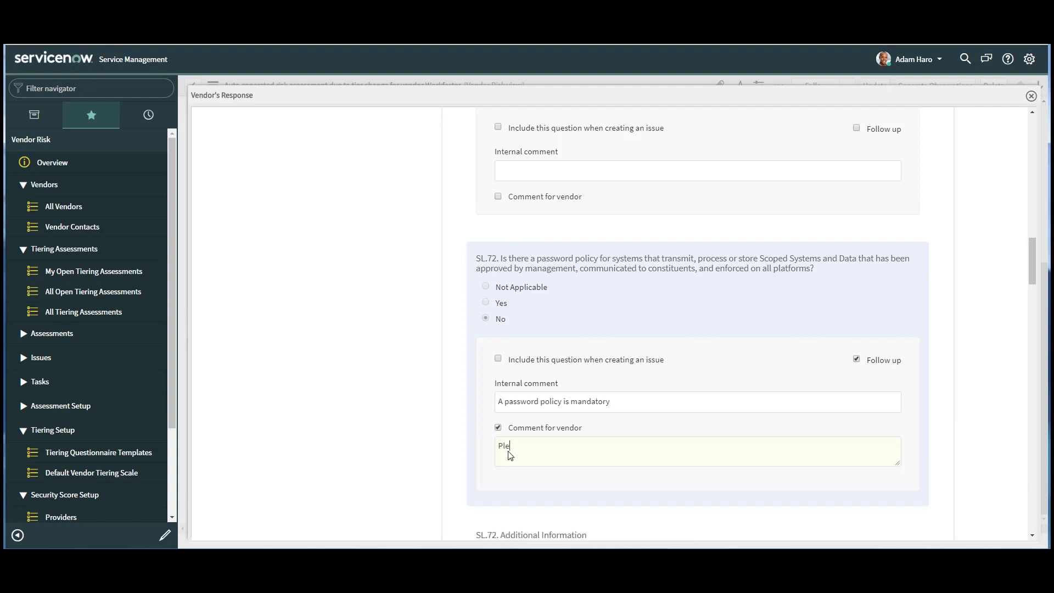
pyautogui.write('ase provide a password policy within 10 days')
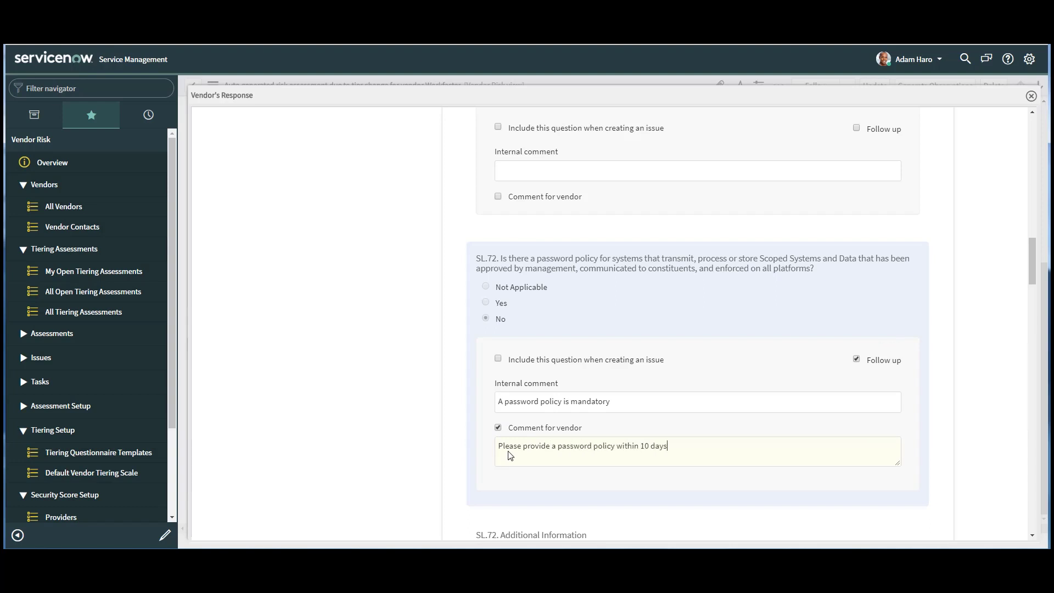
pyautogui.click(497, 359)
# Create an issue for the selected questions of the SIG Lite questionnaire.
pyautogui.scroll(20, 1032, 146)
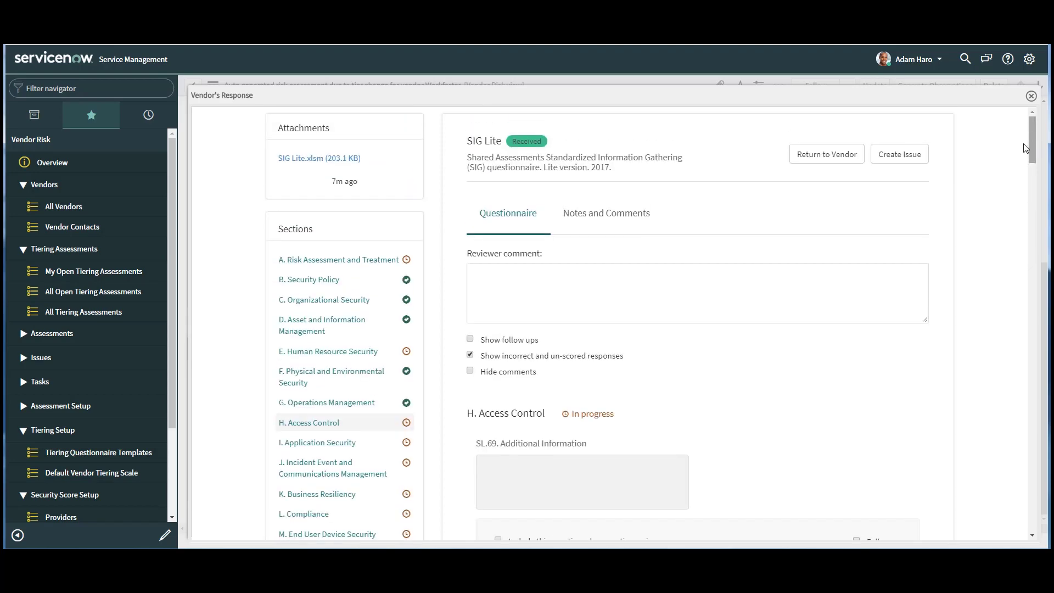
pyautogui.click(893, 157)
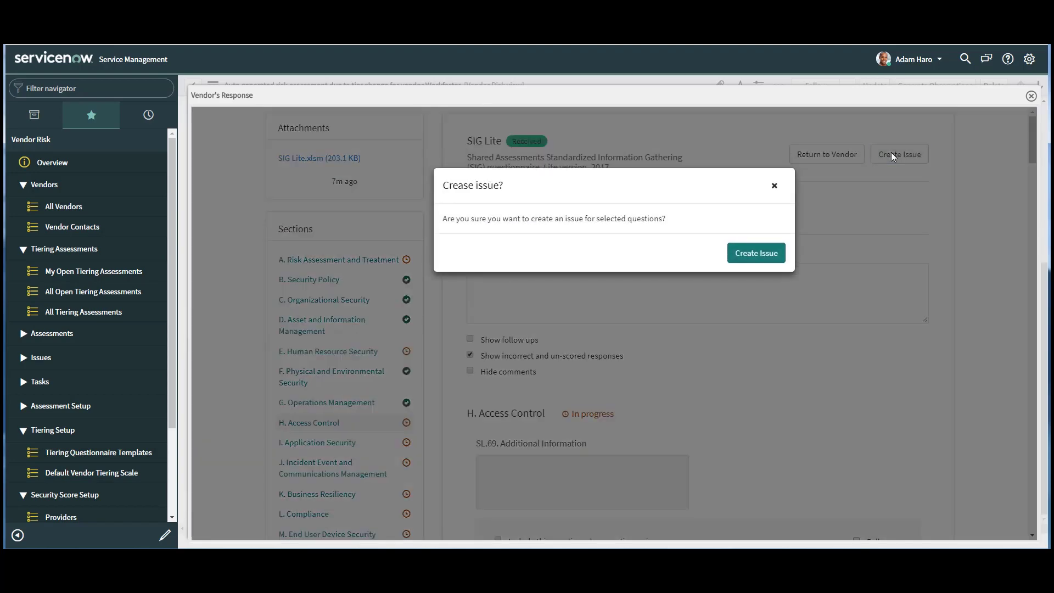
pyautogui.click(748, 253)
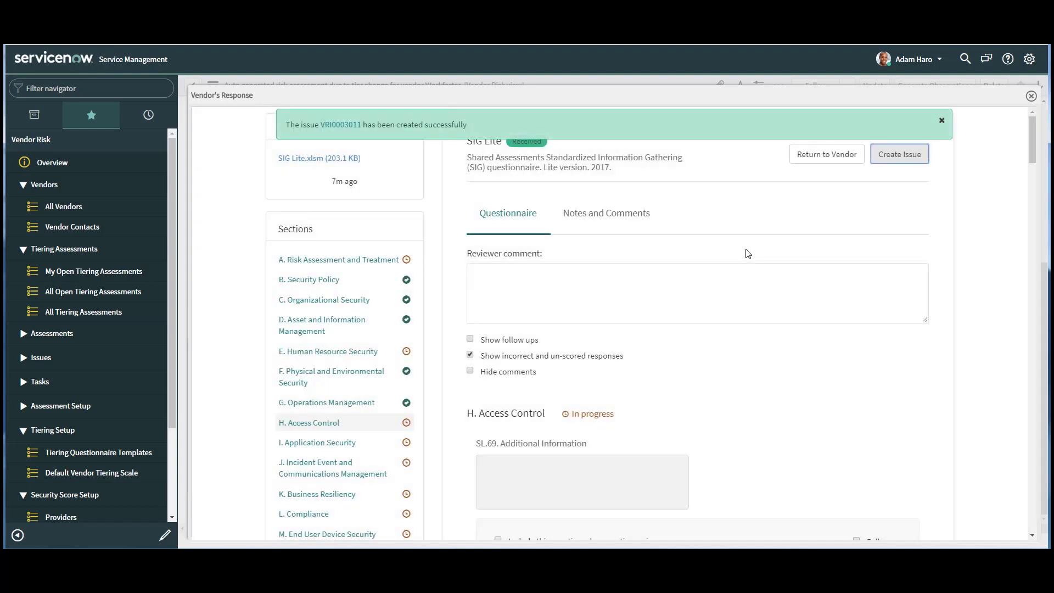
# Add the reviewer comment "Please address issues in Access Control section." and return the SIG Lite questionnaire to the vendor with a 10-day extension.
pyautogui.click(553, 281)
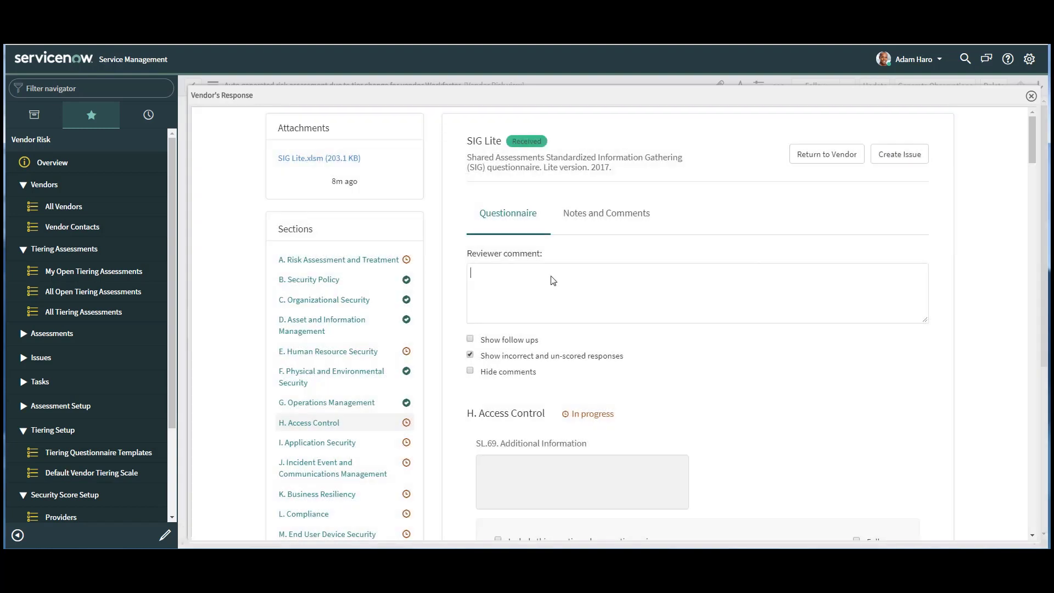
pyautogui.write('Please address issues in Access Control se')
pyautogui.write('ction.')
pyautogui.click(831, 155)
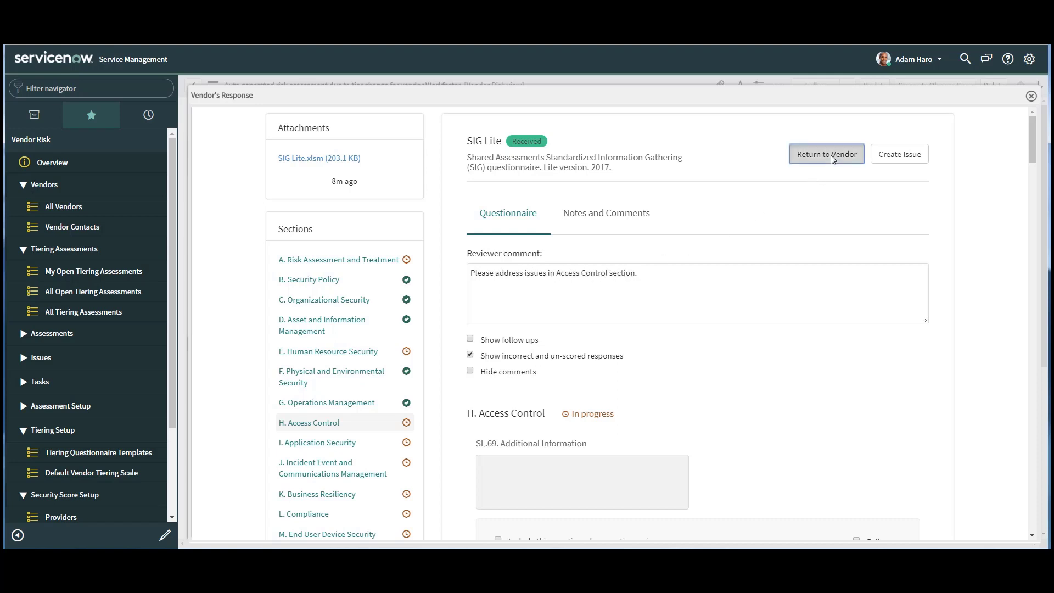
pyautogui.click(472, 231)
pyautogui.write('10')
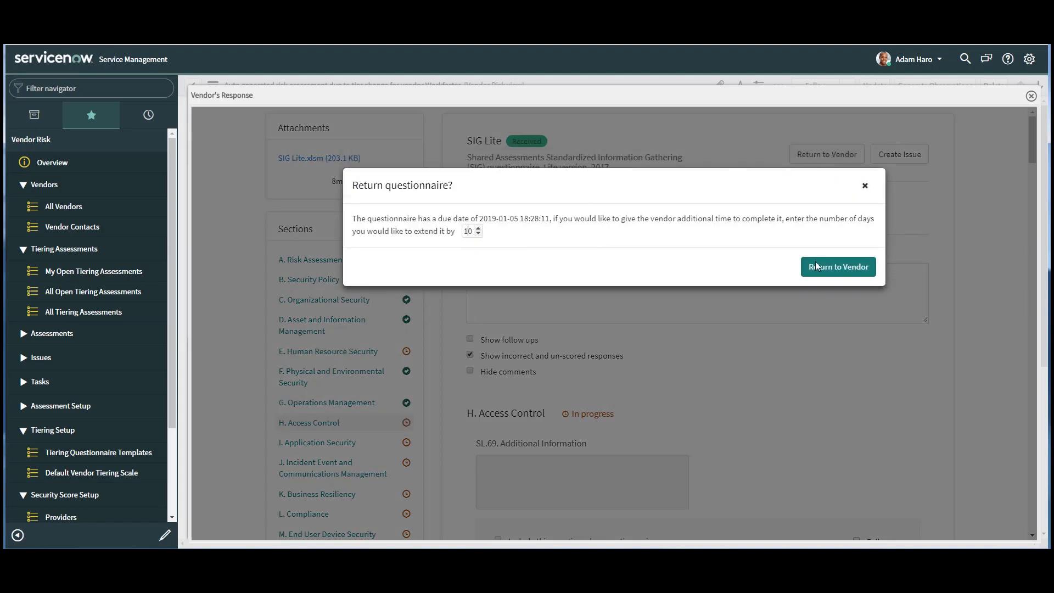
pyautogui.click(815, 266)
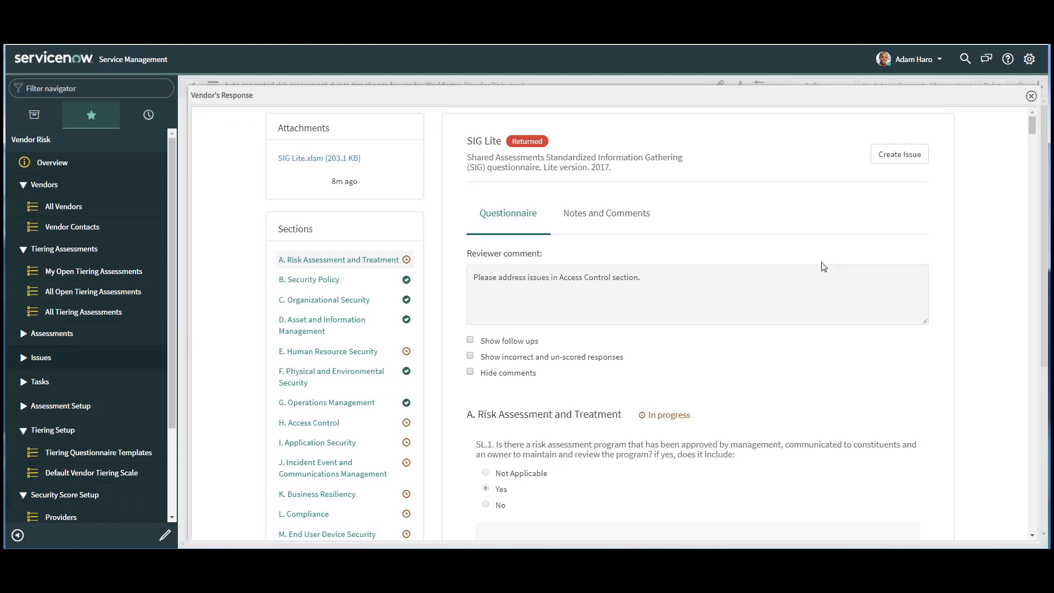
# Open the SOC2 report issue generation rule and rename it as SOC1 report.
pyautogui.click(36, 354)
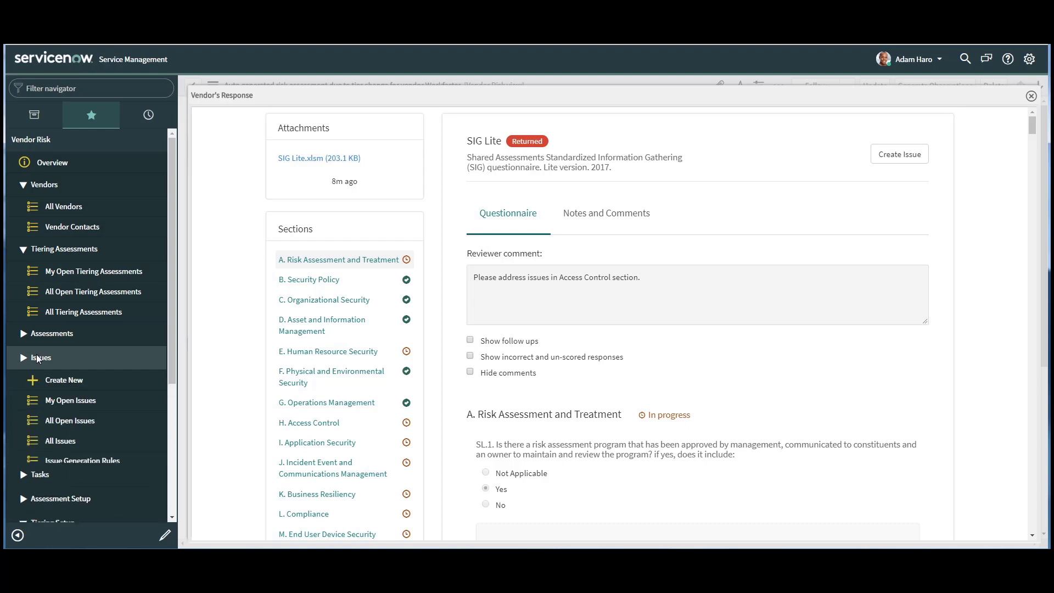
pyautogui.click(64, 459)
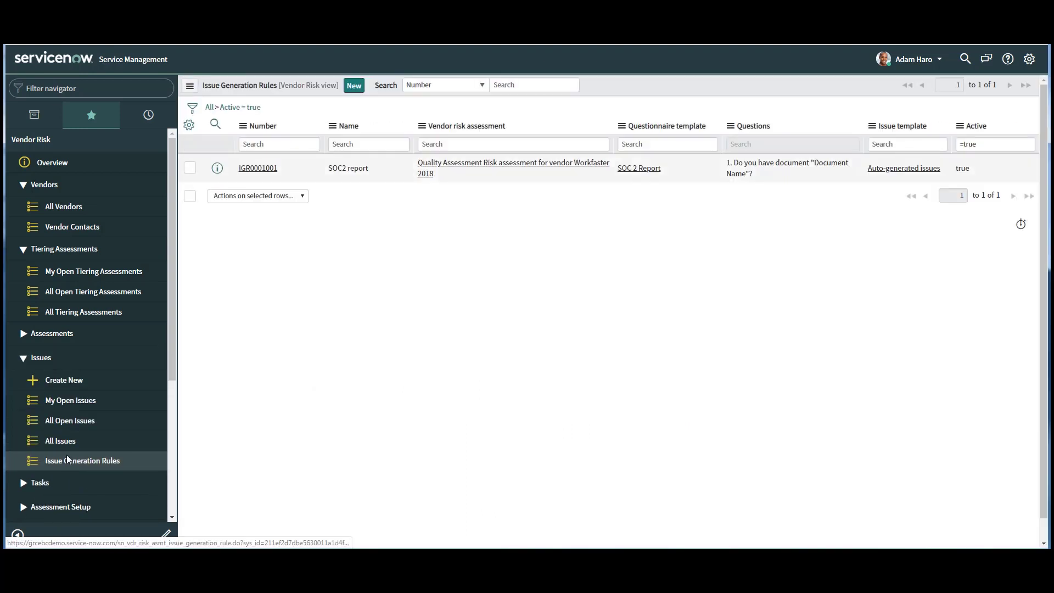
pyautogui.click(256, 168)
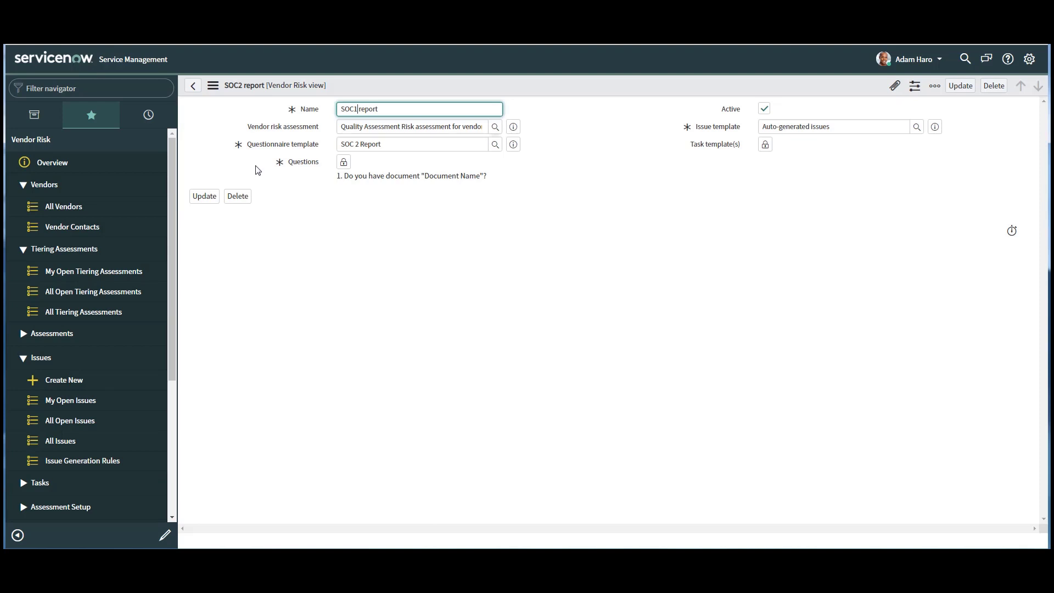
# Set the rule's vendor risk assessment to Workfaster's auto generated risk assessment and its questionnaire template to SOC 1 Report.
pyautogui.click(495, 128)
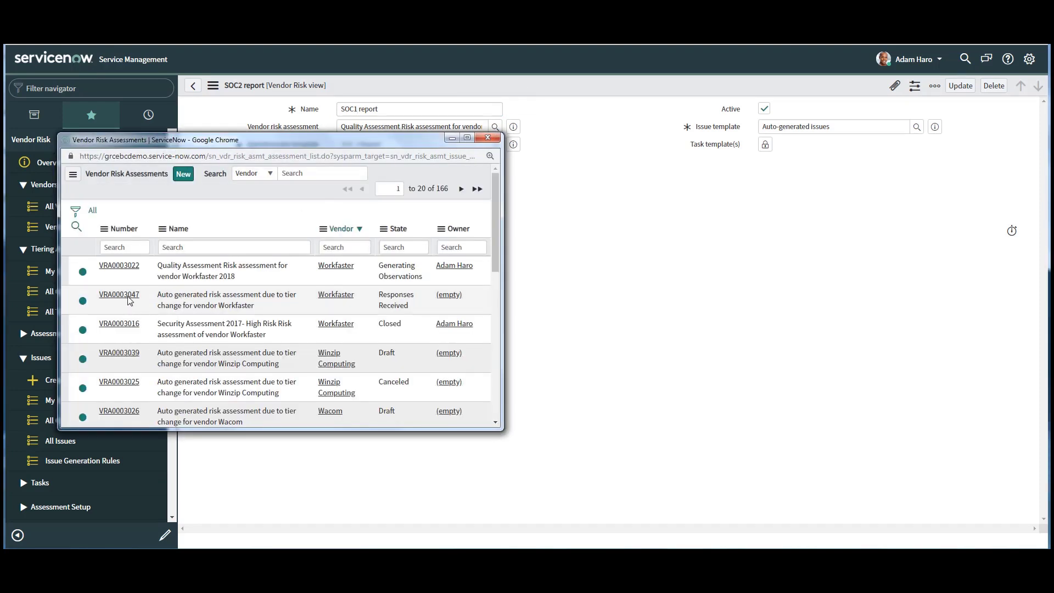
pyautogui.click(128, 297)
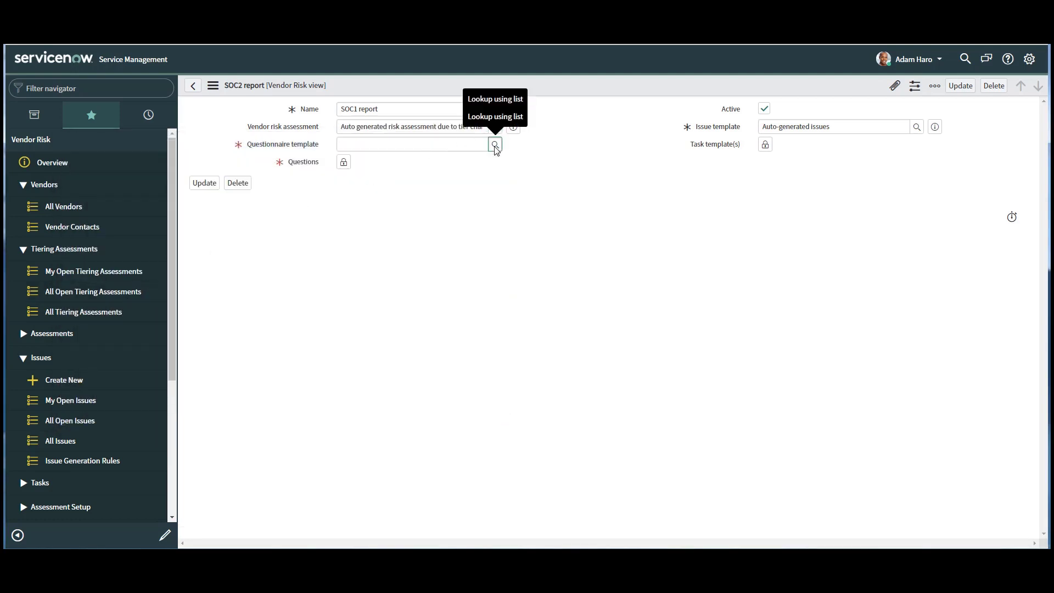
pyautogui.click(494, 145)
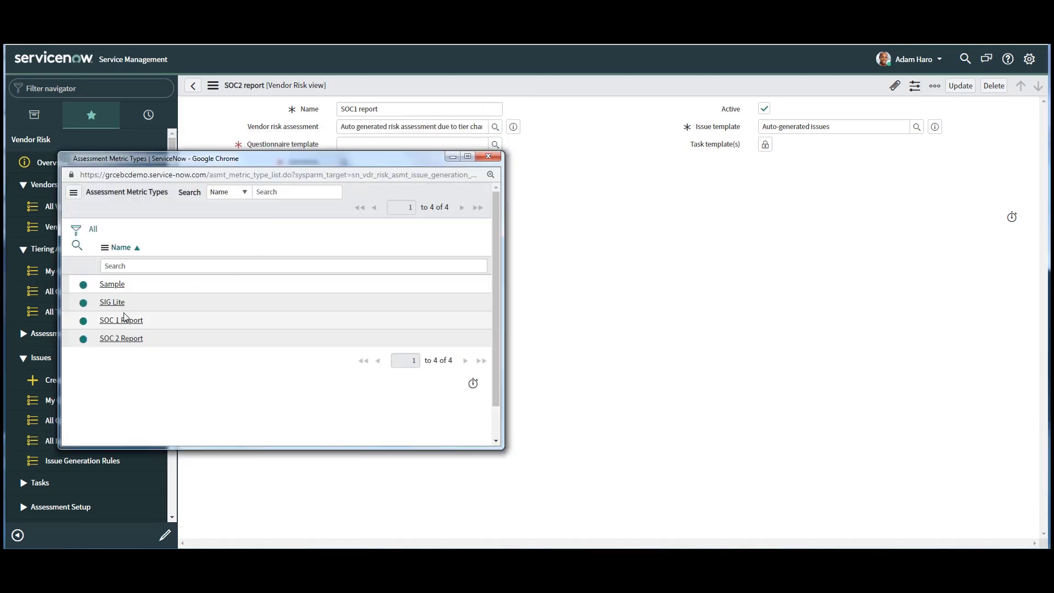
pyautogui.click(118, 321)
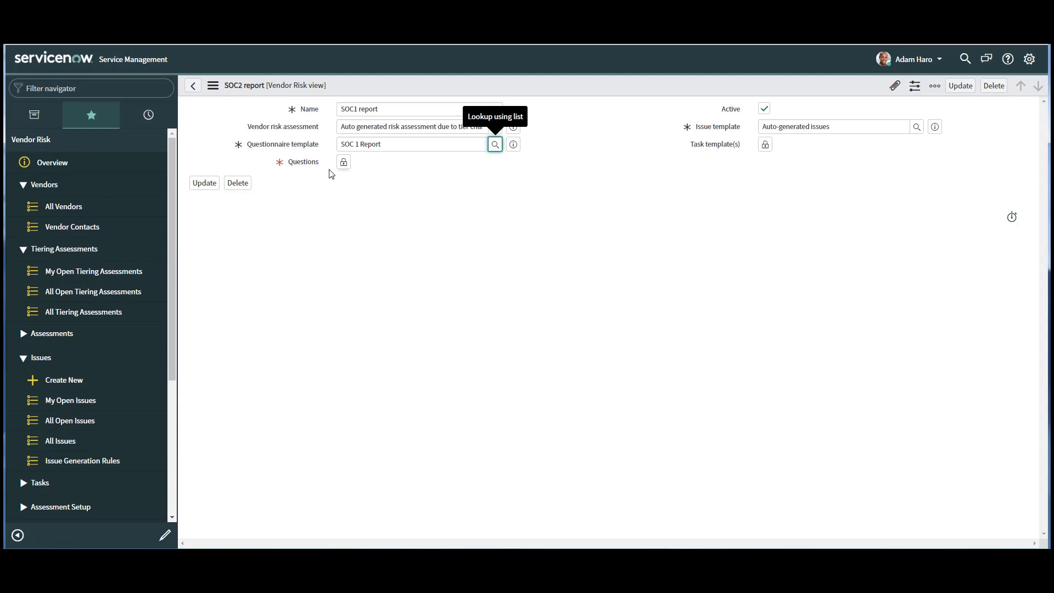
# Add the question 1. Do you have document "Document Name"? to the issue generation rule and save the rule.
pyautogui.click(344, 162)
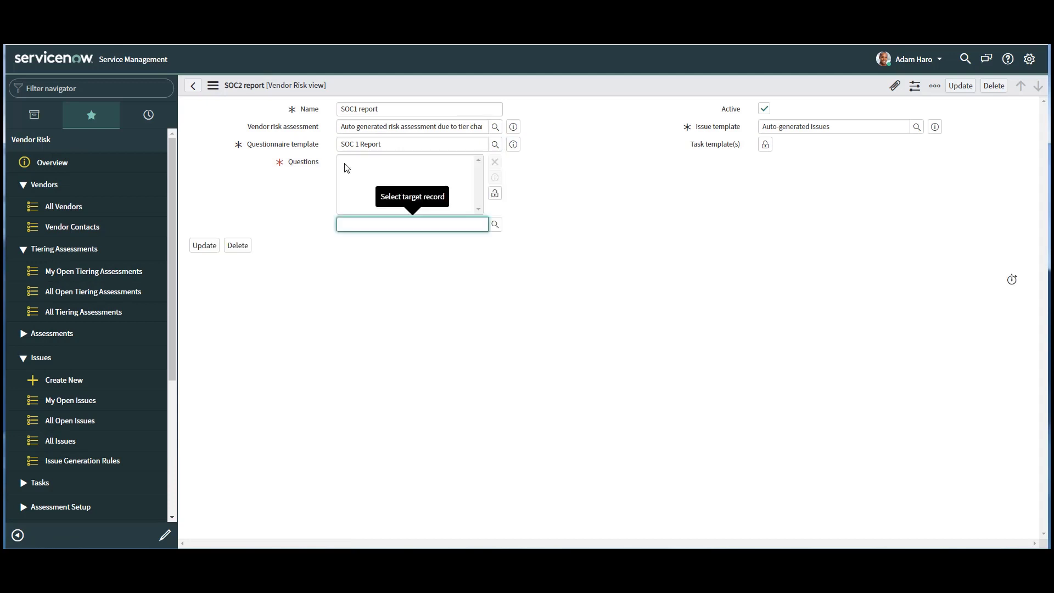
pyautogui.click(495, 225)
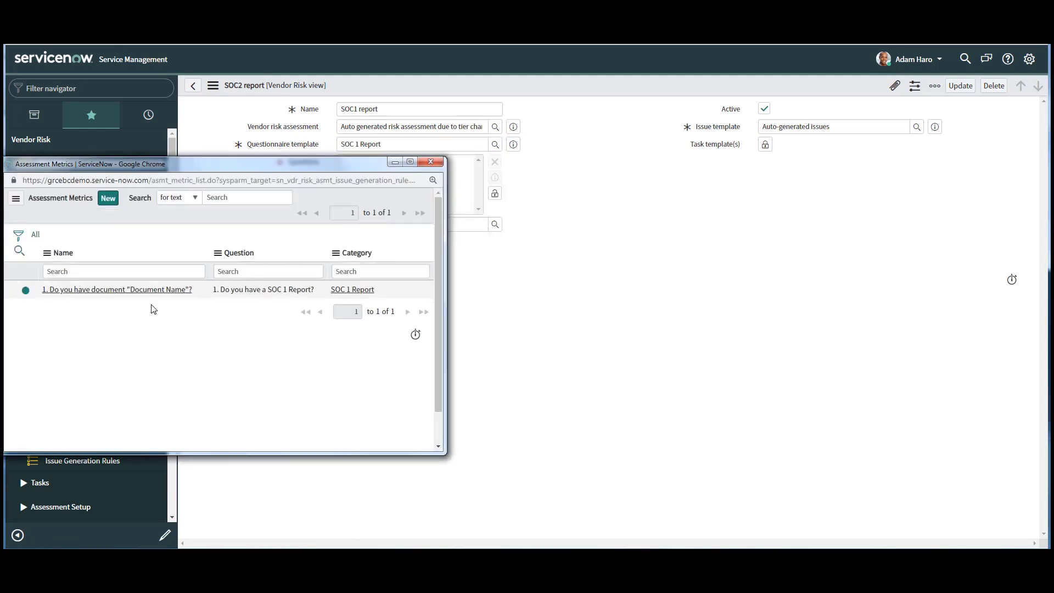
pyautogui.click(124, 289)
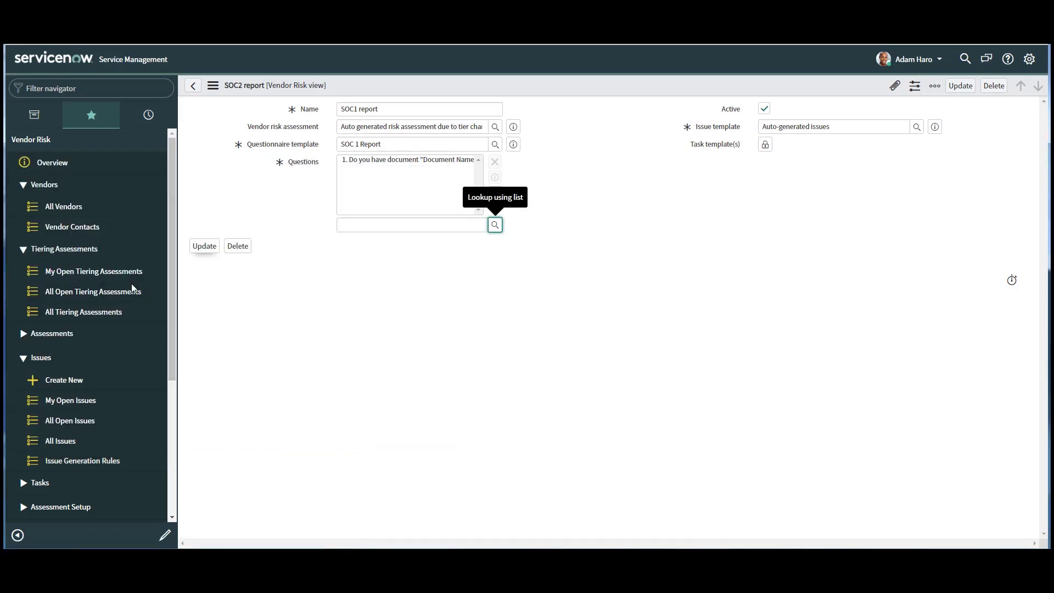
pyautogui.click(207, 247)
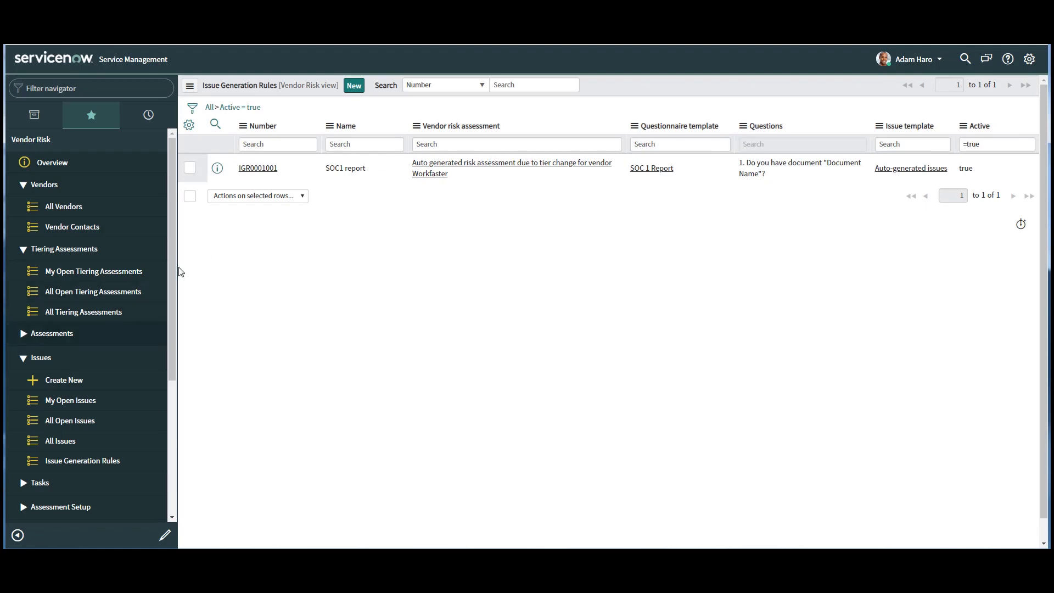
# Open Workfaster's auto generated risk assessment from the open vendor risk assessments and generate its observations.
pyautogui.click(137, 334)
pyautogui.click(58, 378)
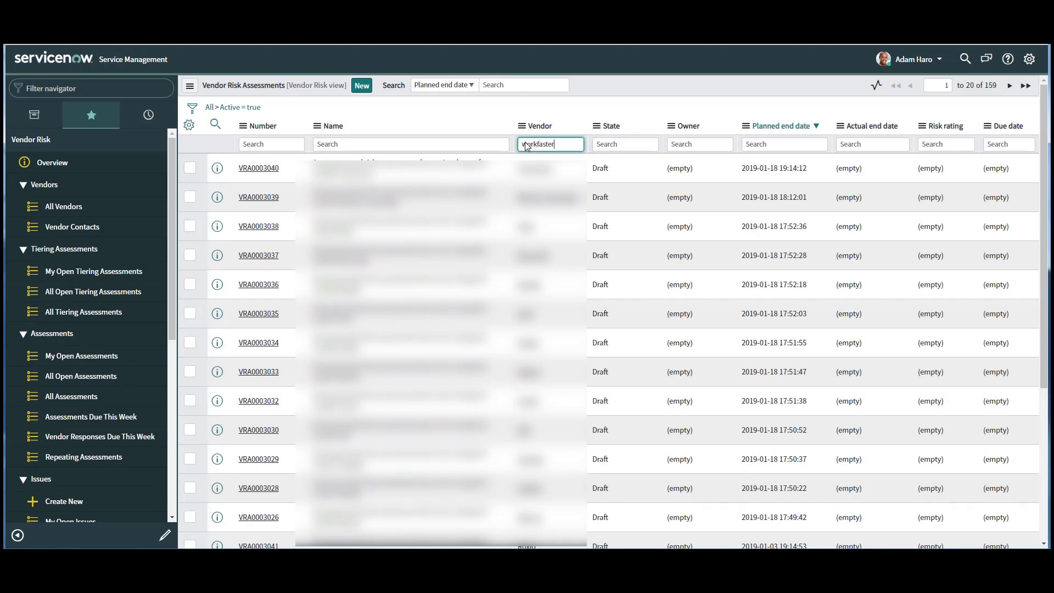
pyautogui.press('Return')
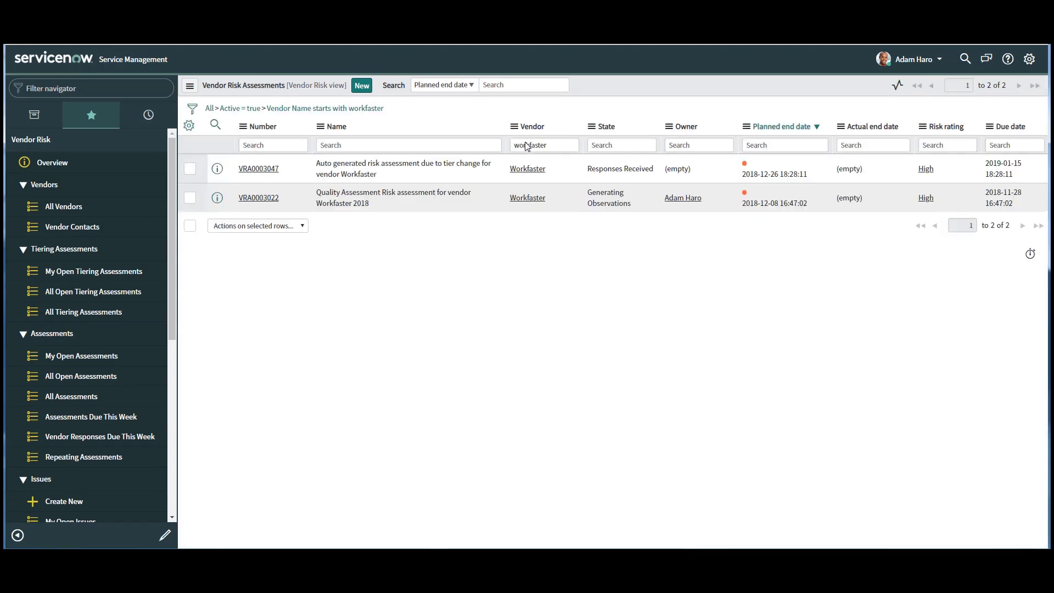
pyautogui.click(257, 169)
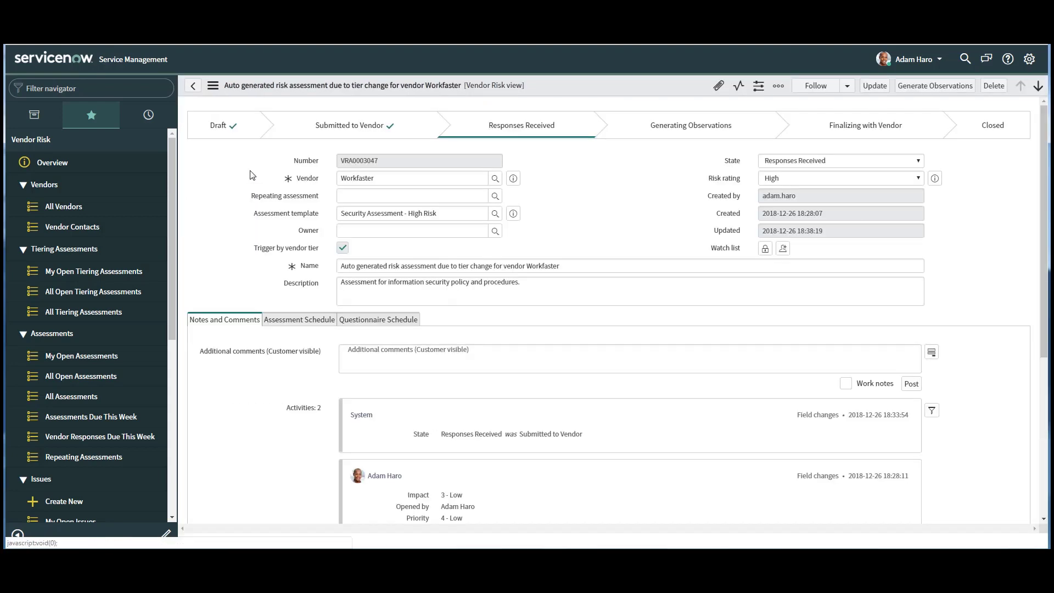
pyautogui.click(919, 91)
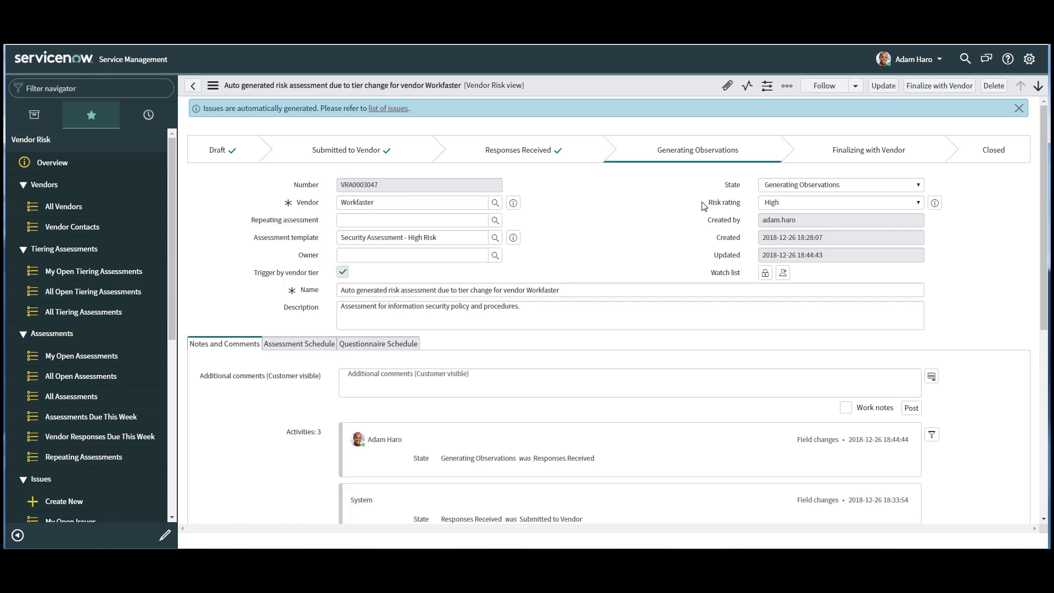
# Start a new task on the assessment with the short description "Address all open issue in next 10 days".
pyautogui.click(1045, 455)
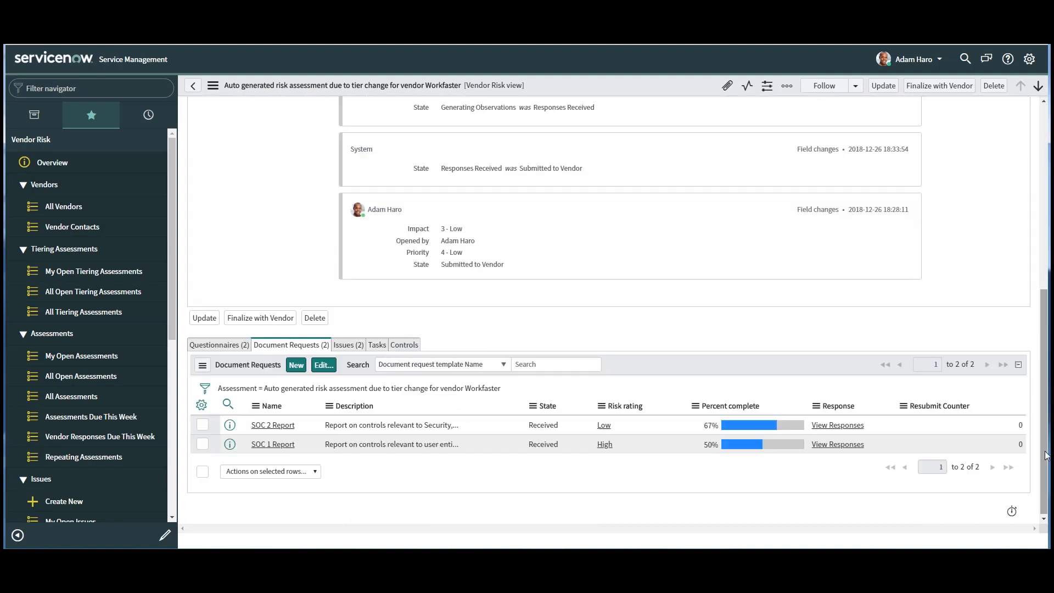
pyautogui.click(375, 346)
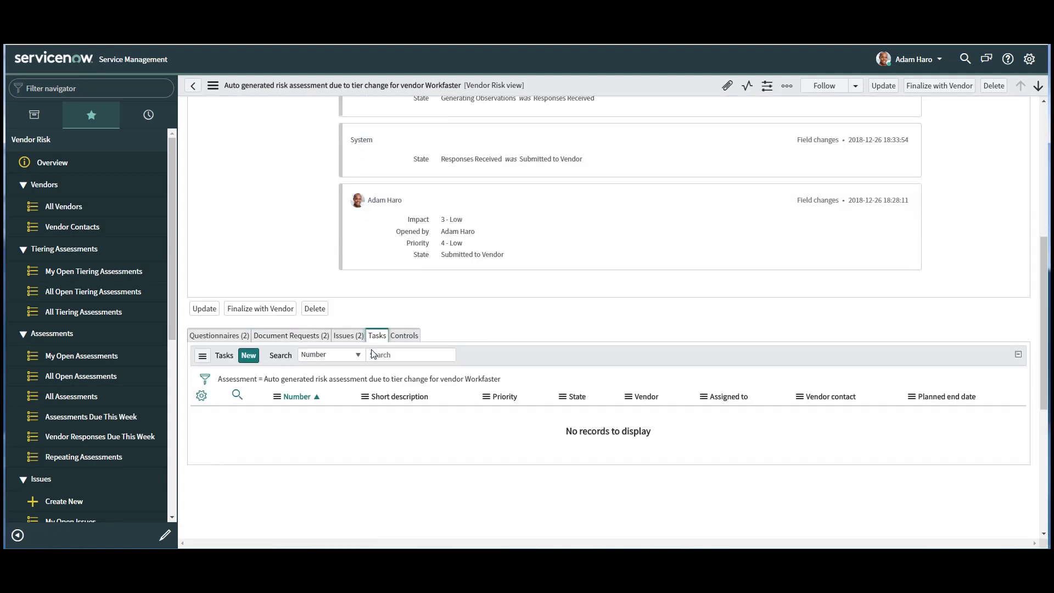
pyautogui.click(248, 355)
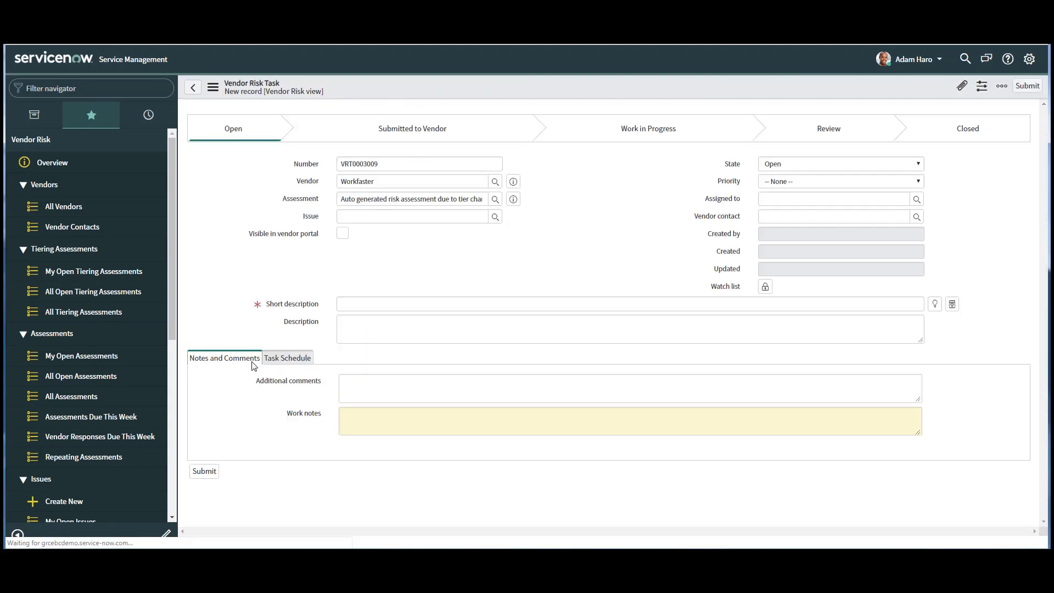
pyautogui.click(375, 305)
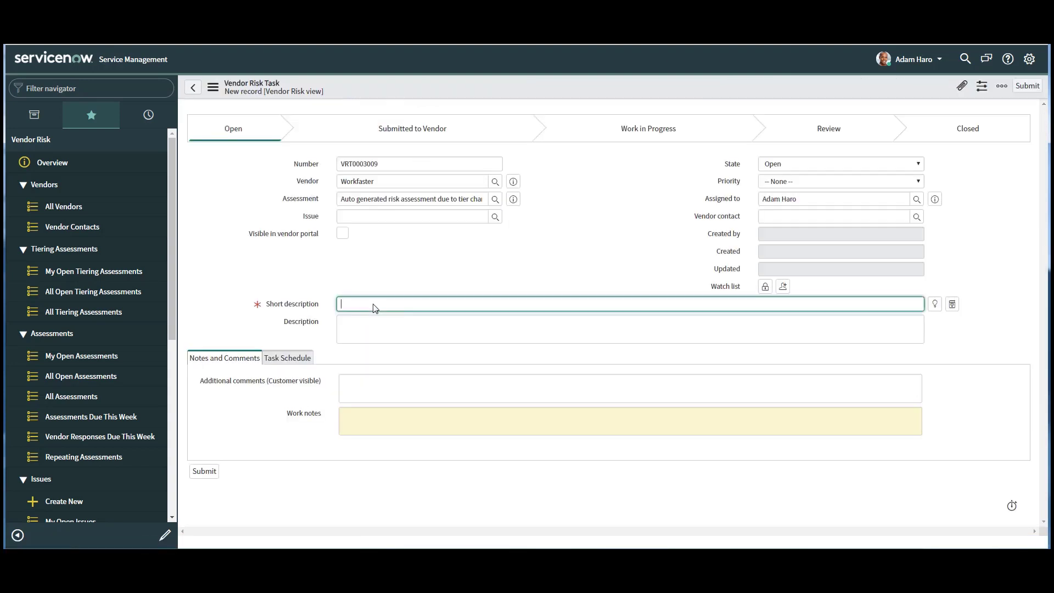
pyautogui.write('Address all open issue in next 10 days')
# Add the customer-visible comment "All open issues must be addressed within 10 days" to the task and submit it.
pyautogui.click(356, 388)
pyautogui.write('All op')
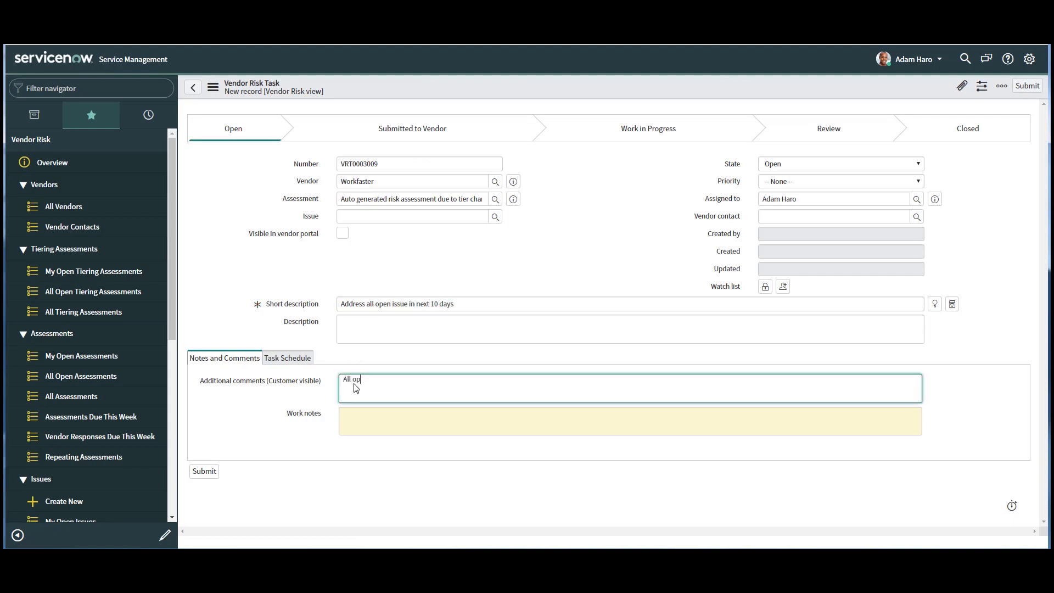
pyautogui.write('en issues must be addressed ')
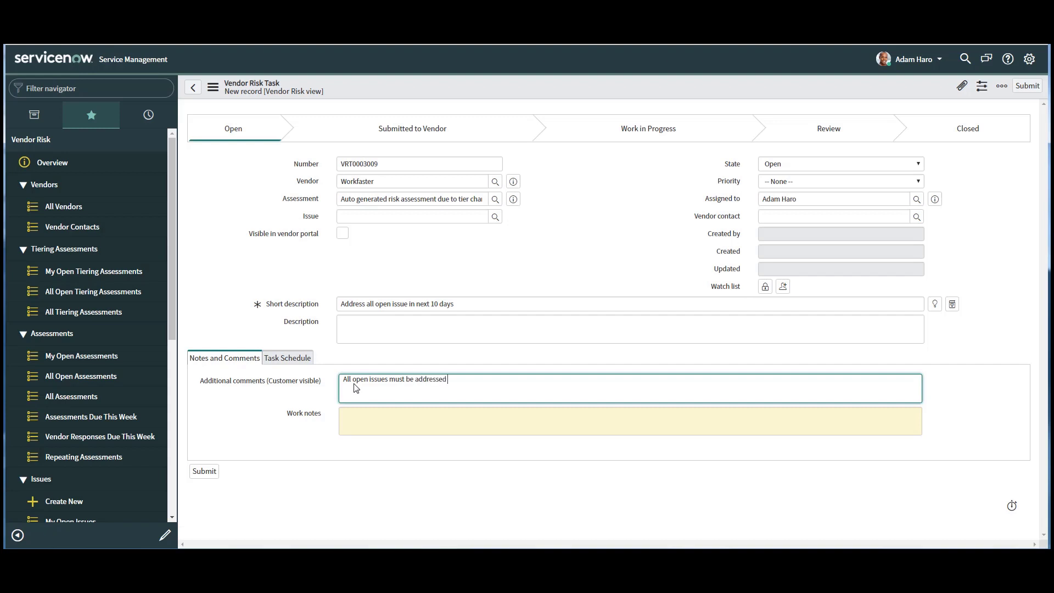
pyautogui.write('within 10 days')
pyautogui.click(205, 471)
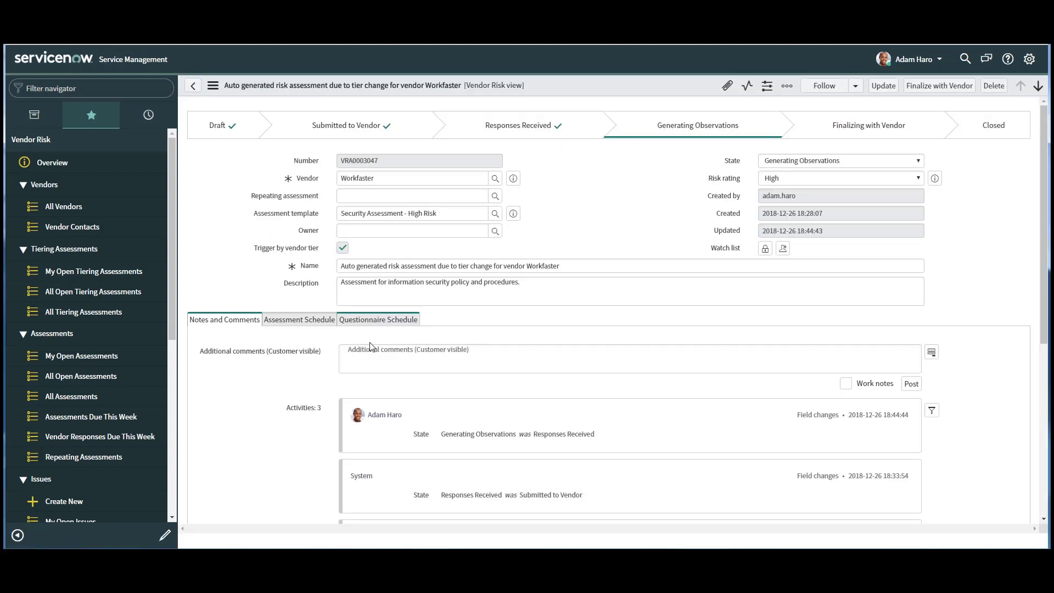
# Set the auto-generated SOC 1 Report issue's recommendation to Vendor to remediate, with the explanation "Please provide SOC1 document".
pyautogui.click(377, 319)
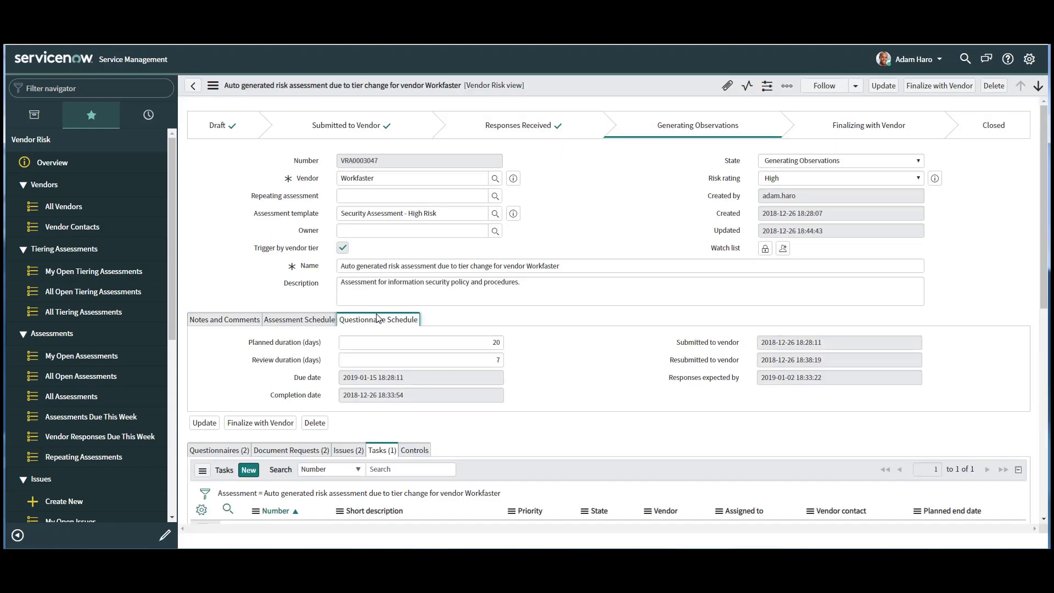
pyautogui.click(346, 454)
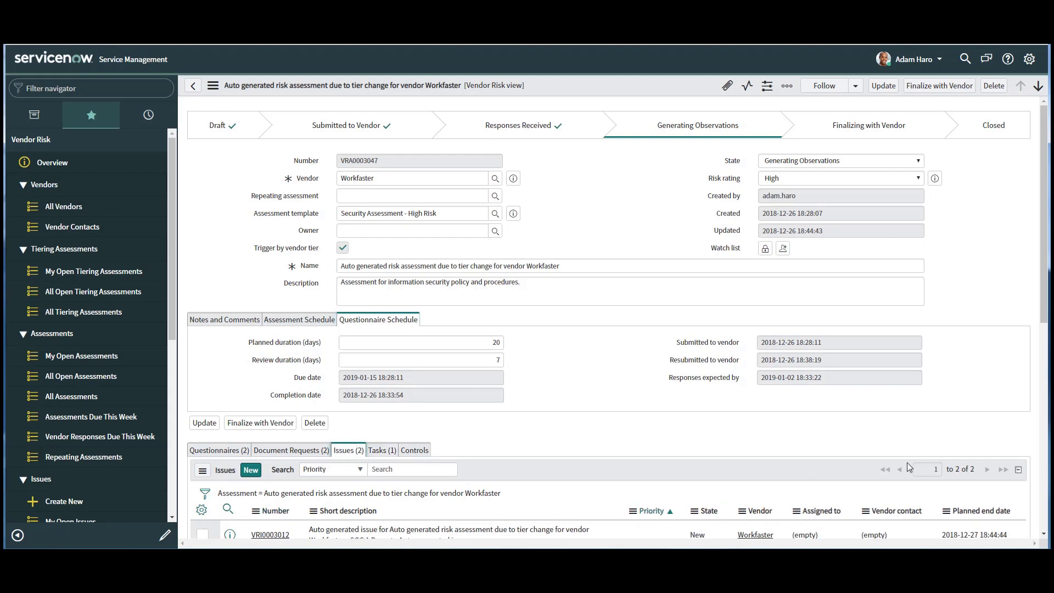
pyautogui.click(1046, 482)
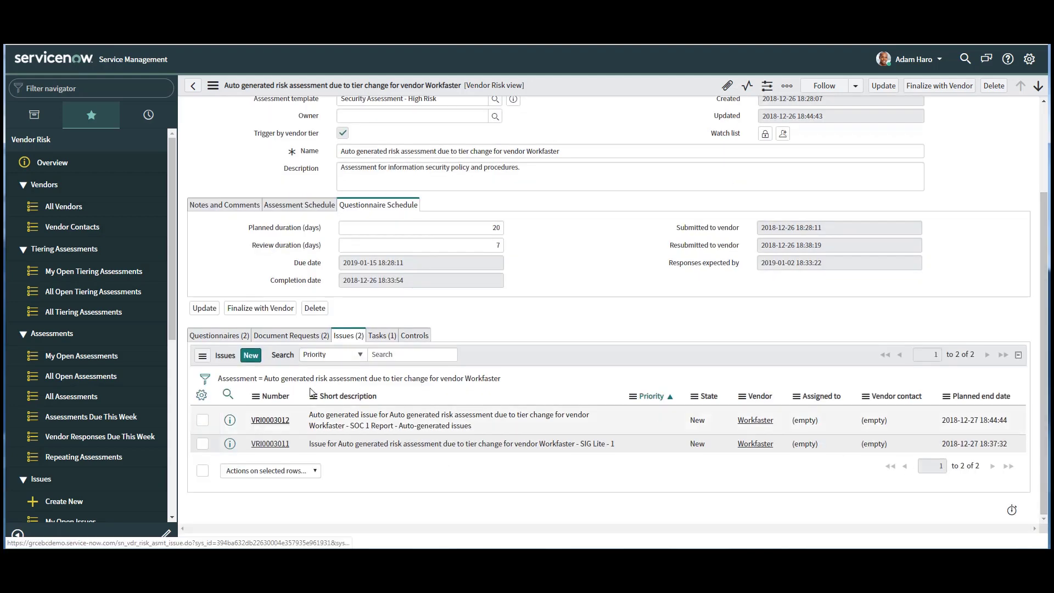
pyautogui.click(268, 421)
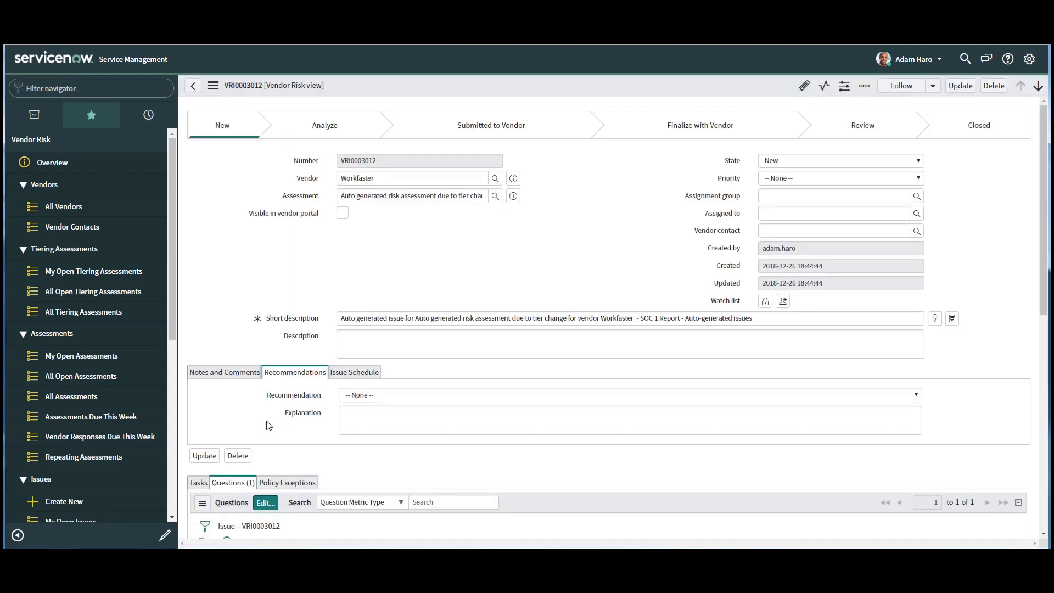
pyautogui.click(369, 396)
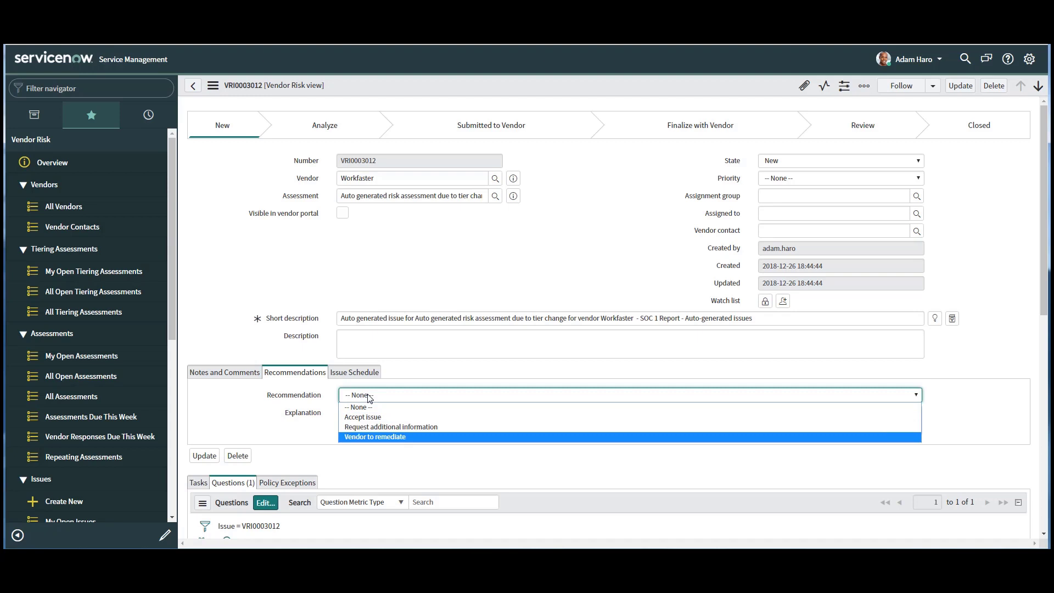
pyautogui.click(369, 437)
pyautogui.click(367, 422)
pyautogui.write('Please')
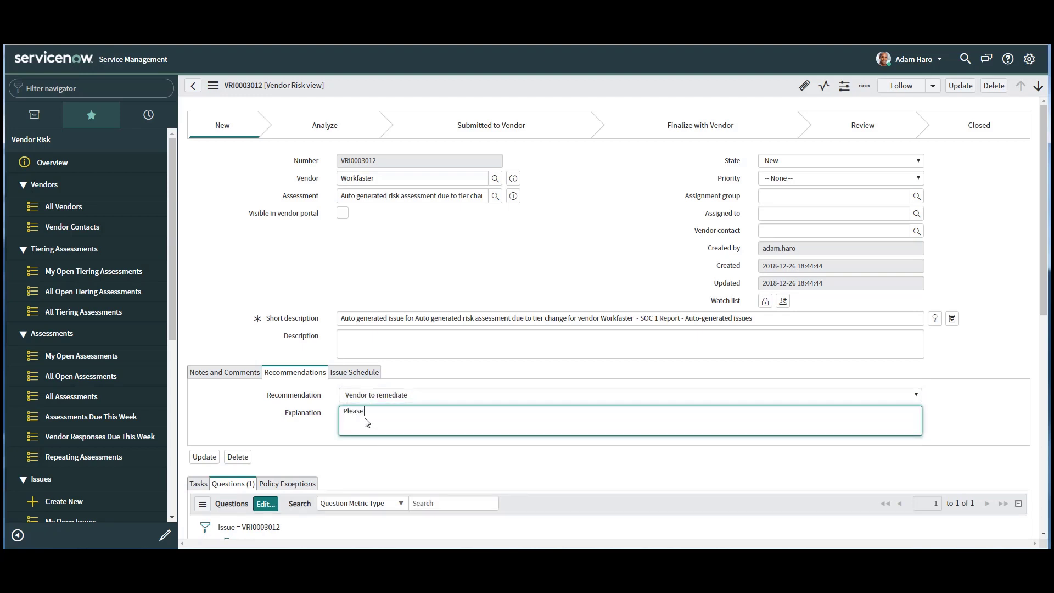
pyautogui.write(' provide SOC1 document')
# Set the SOC 1 Report issue's state to Submitted to Vendor and save the issue.
pyautogui.click(838, 161)
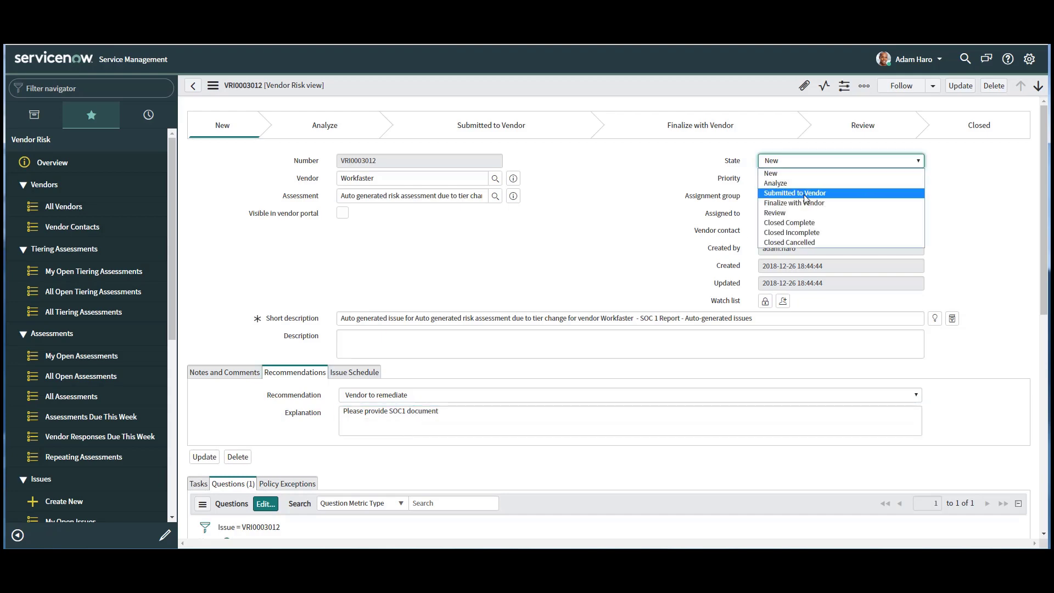
pyautogui.click(805, 193)
pyautogui.click(966, 84)
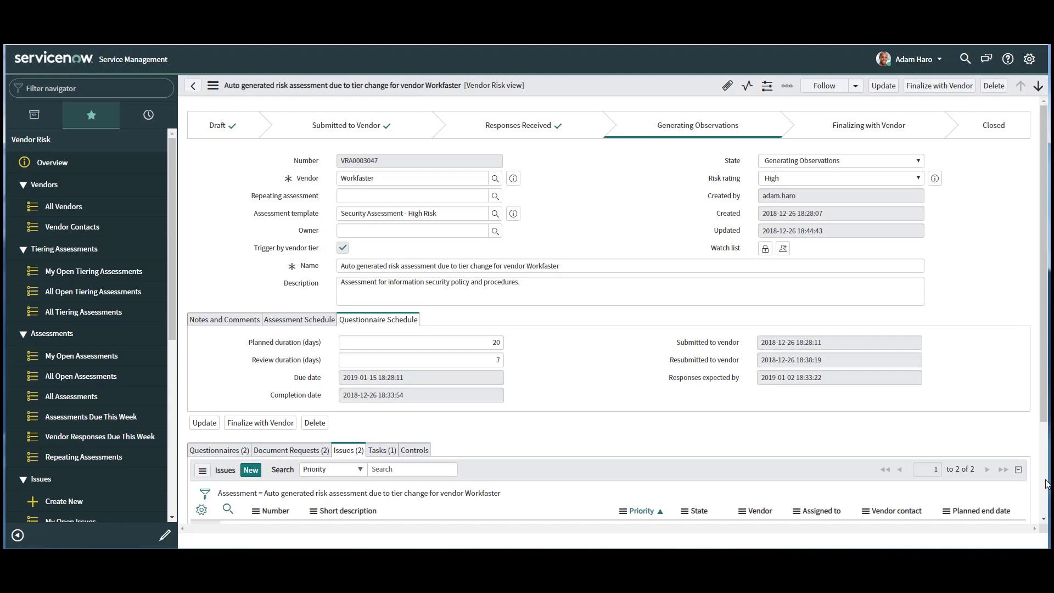
# Set the SIG Lite issue's recommendation to Vendor to remediate, with the explanation "All issues must be addressed within 10 days".
pyautogui.scroll(-3, 1045, 486)
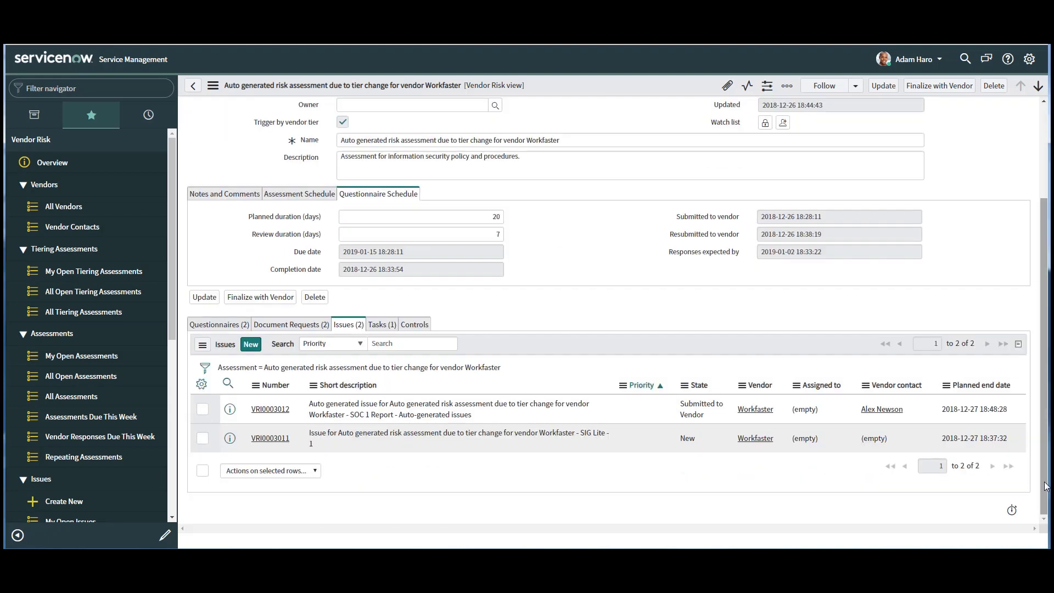
pyautogui.click(270, 438)
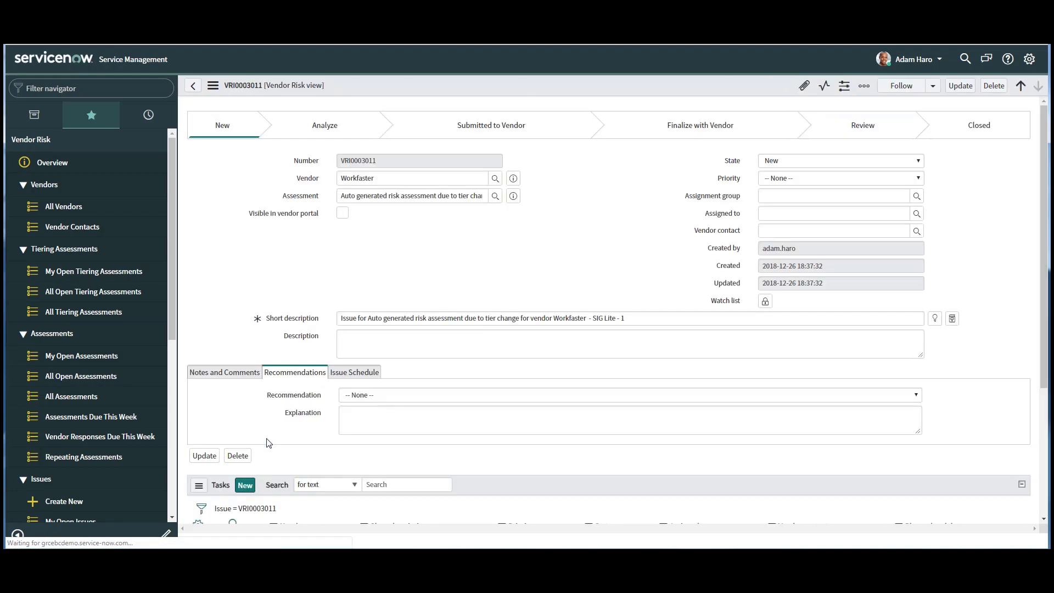
pyautogui.click(354, 397)
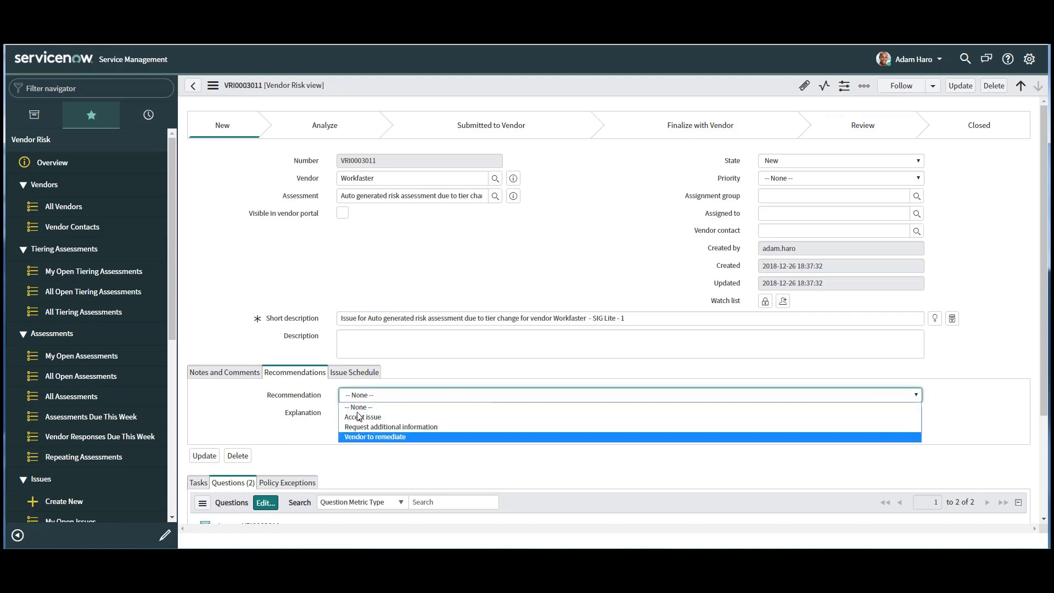
pyautogui.click(359, 437)
pyautogui.click(363, 421)
pyautogui.write('All')
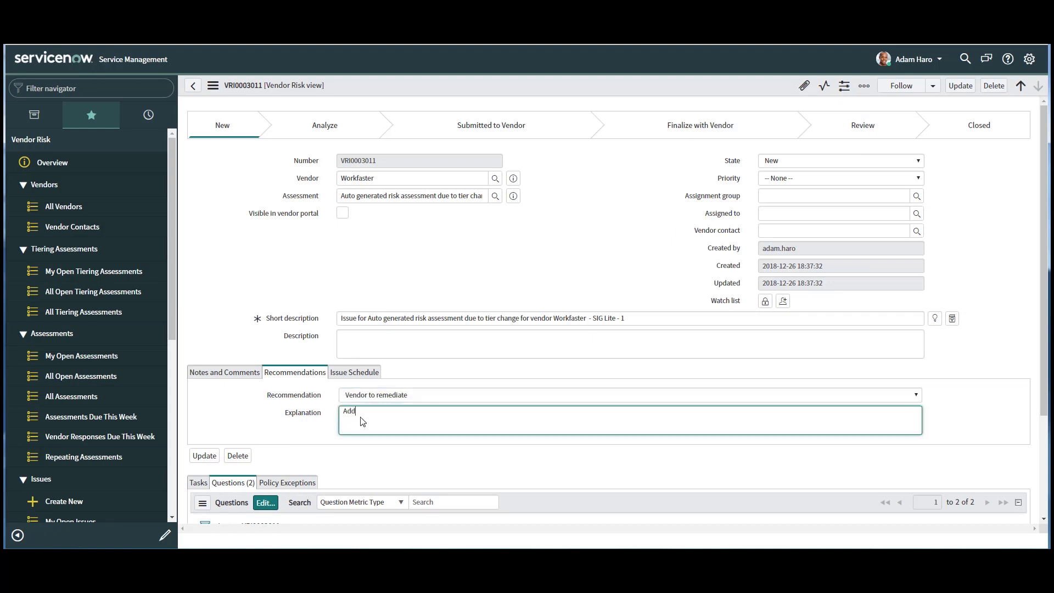
pyautogui.write(' issues must be add')
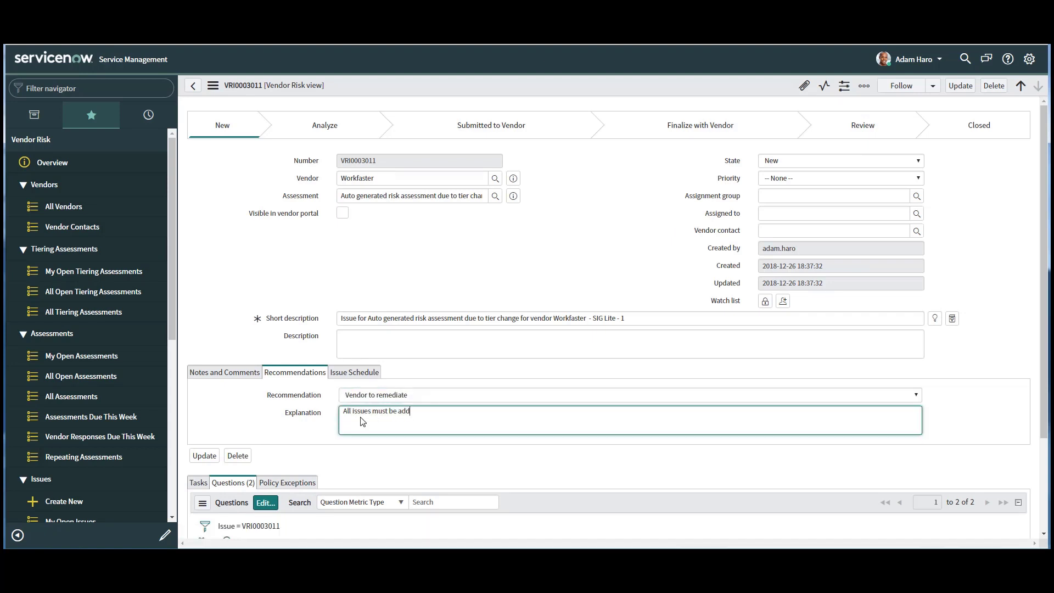
pyautogui.write('ressed within 10 days')
# Check the SIG Lite issue's linked questions, set its state to Submitted to Vendor and save the issue.
pyautogui.scroll(-2, 1043, 507)
pyautogui.scroll(-1, 1043, 507)
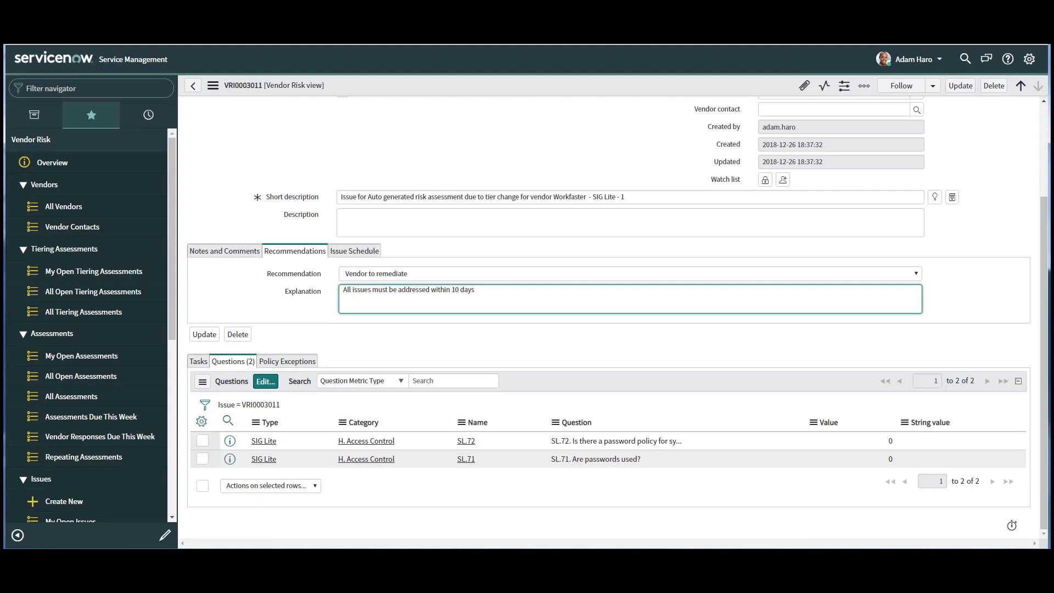
pyautogui.scroll(3, 1044, 158)
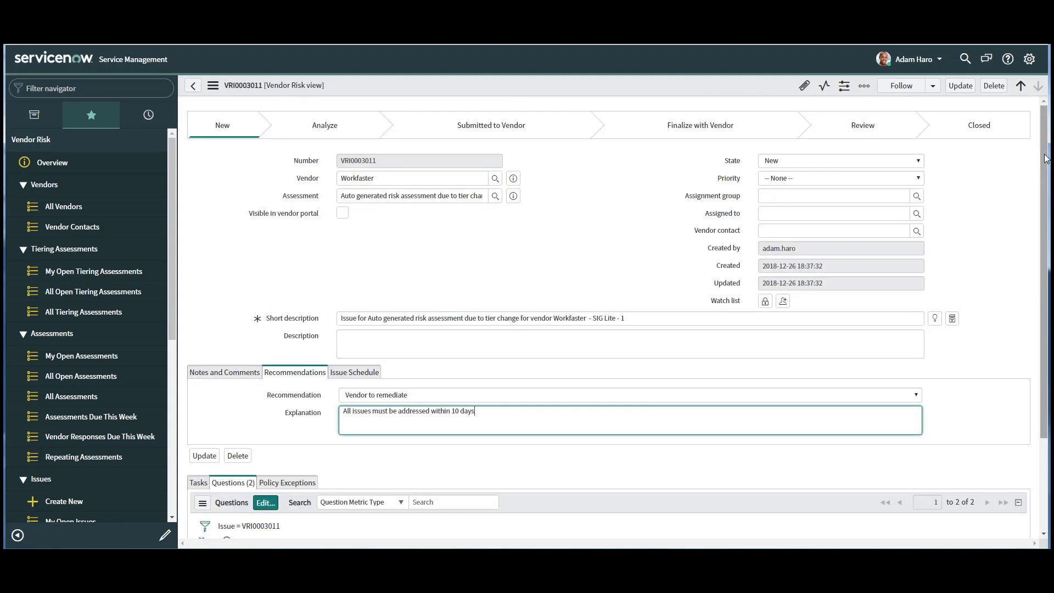
pyautogui.click(805, 161)
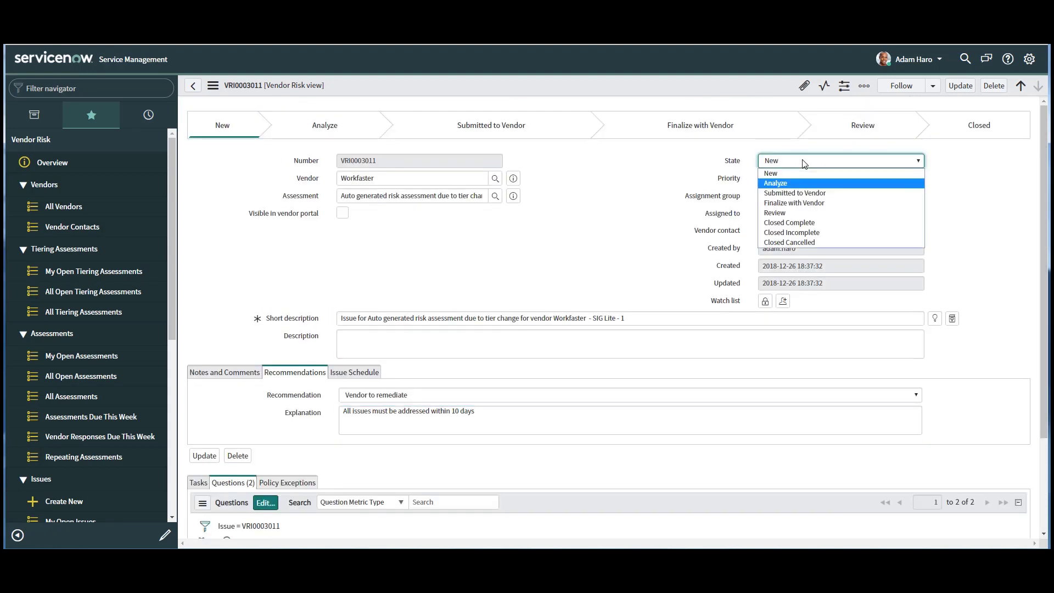
pyautogui.click(780, 193)
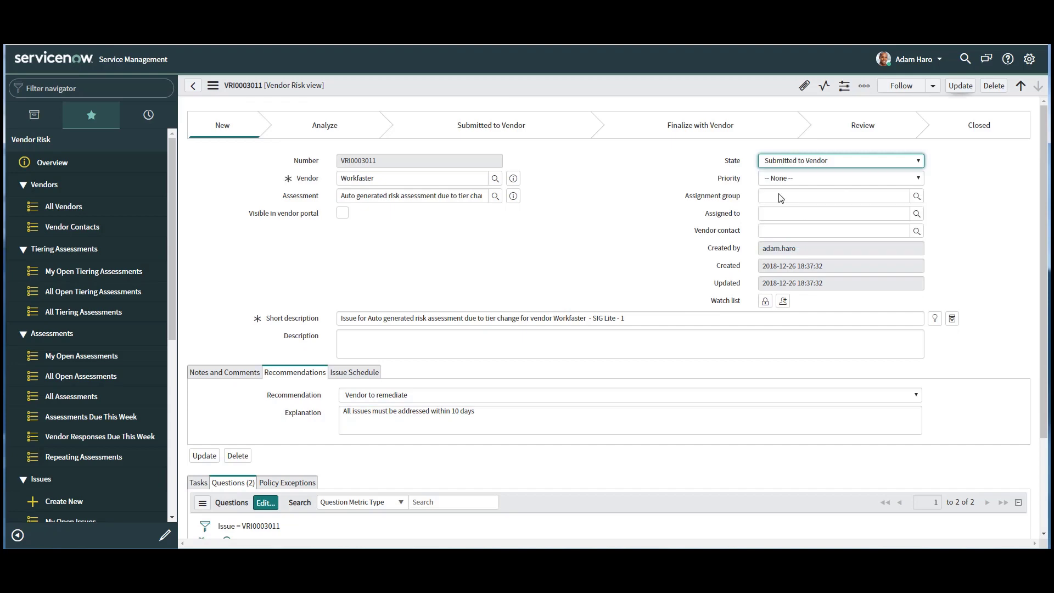
pyautogui.click(960, 86)
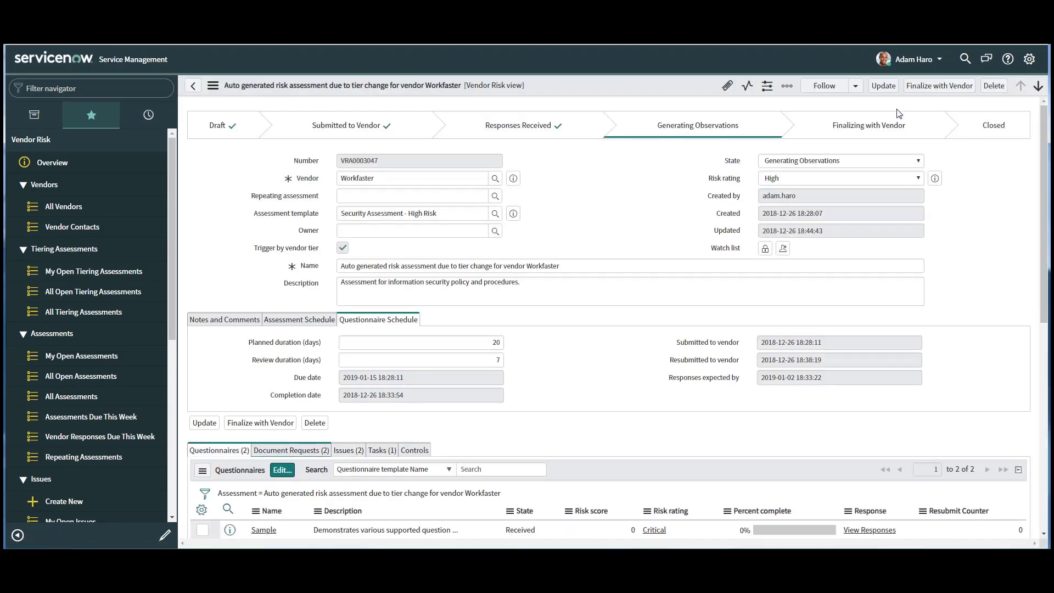
# Return the SOC 1 Report document request to the vendor with a 10-day extension and close the vendor's response.
pyautogui.click(269, 453)
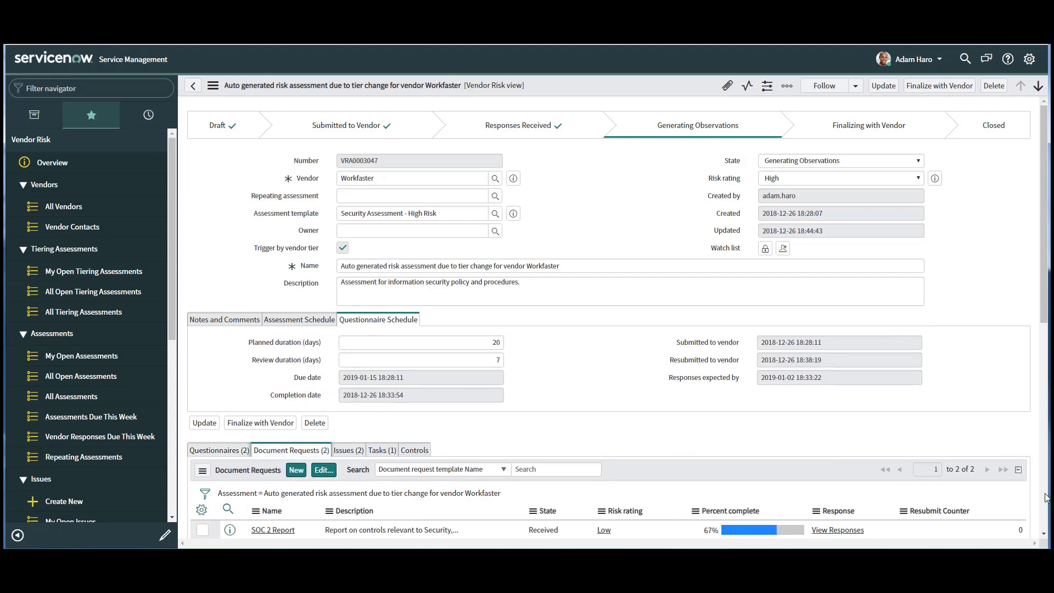
pyautogui.scroll(-7, 1044, 497)
pyautogui.click(828, 166)
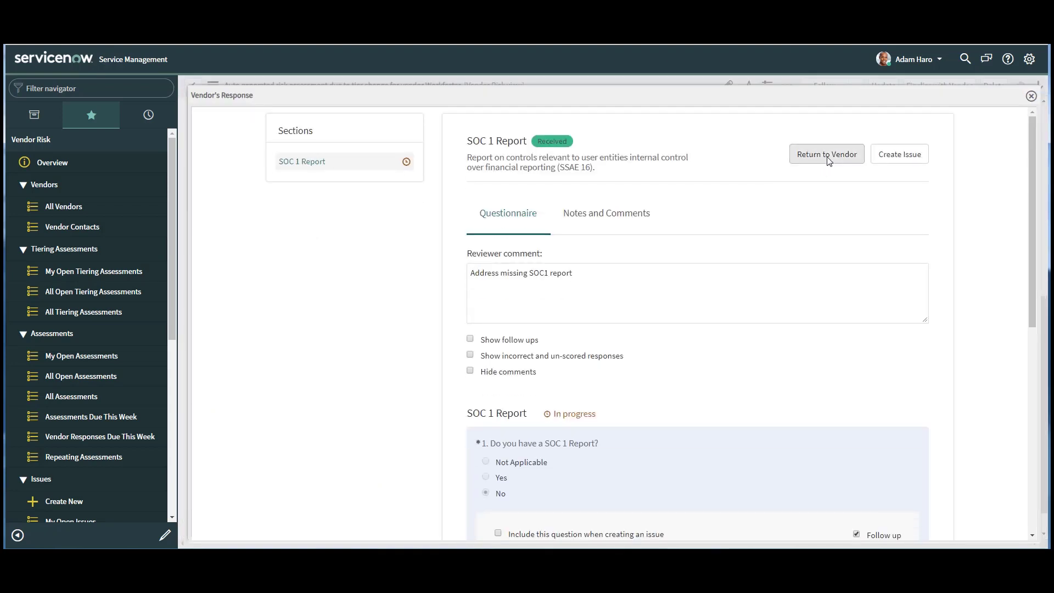
pyautogui.click(827, 155)
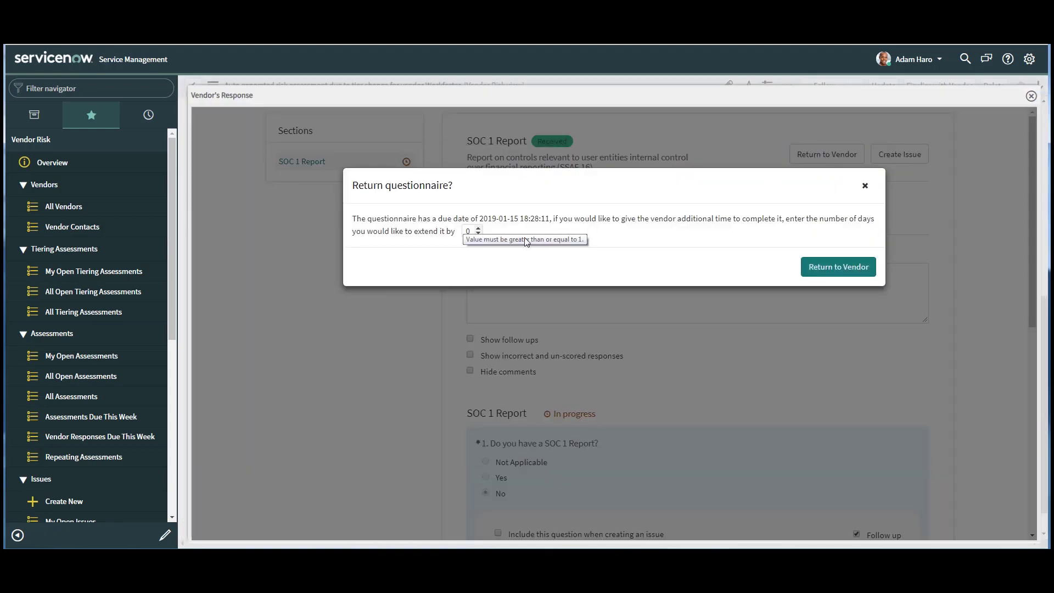
pyautogui.write('10')
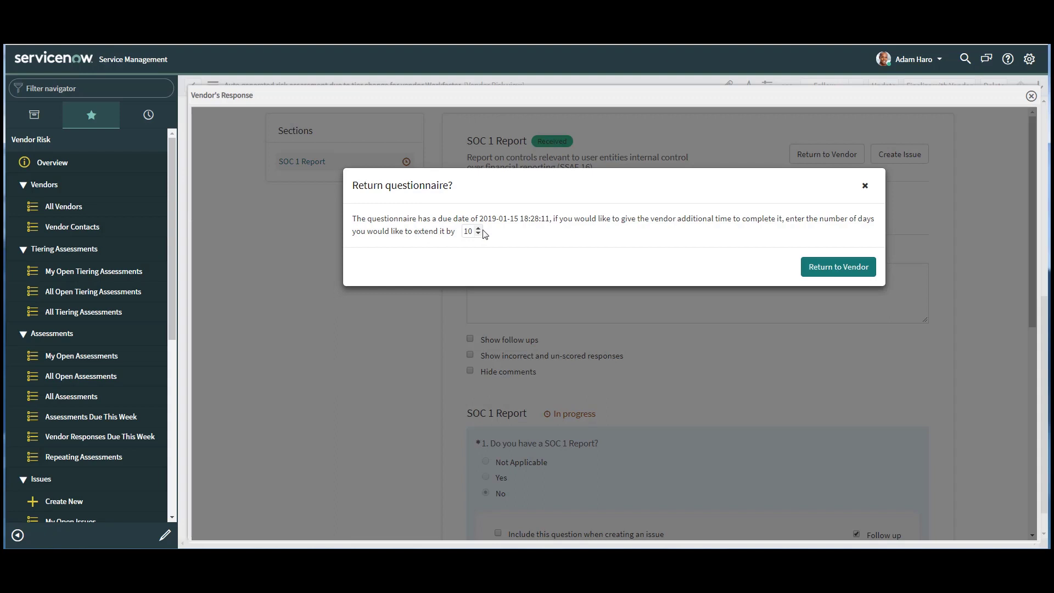
pyautogui.click(830, 266)
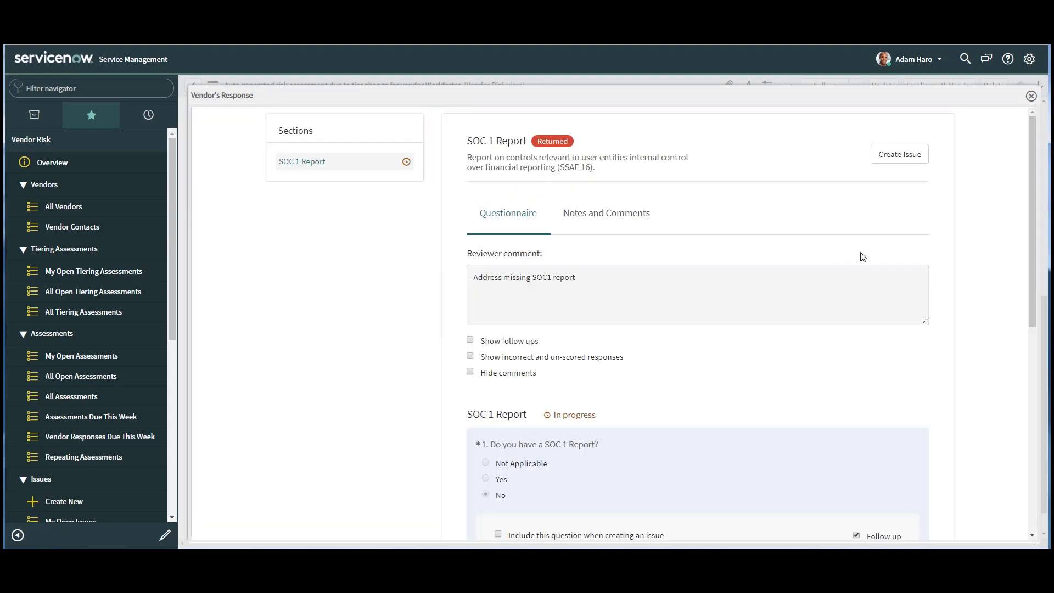
pyautogui.click(1031, 97)
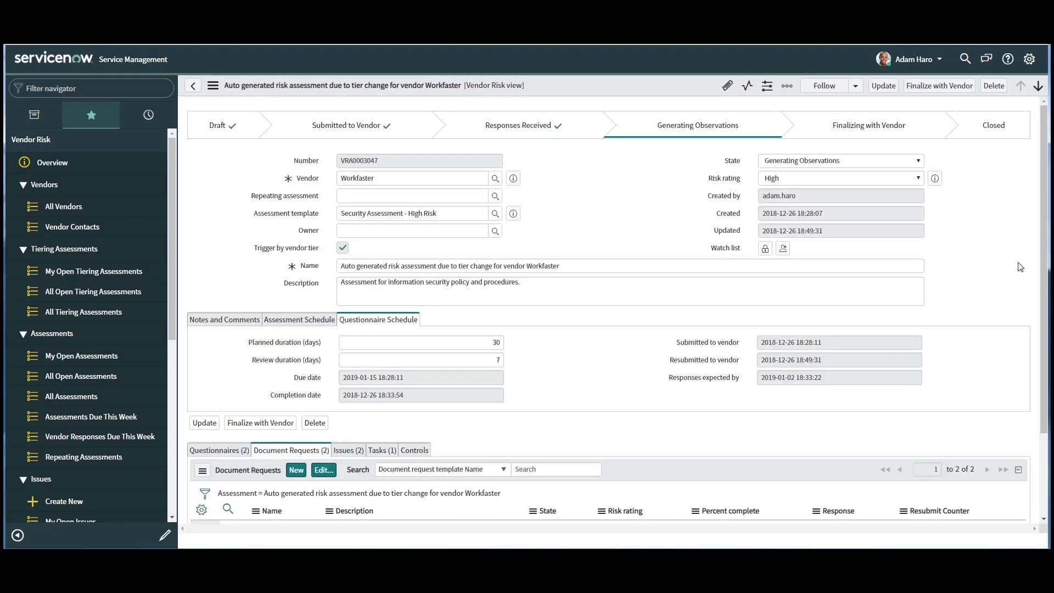
# In the vendor portal's SIG Lite questionnaire, answer Yes to SL.71 about password use in the Access Control section and save the responses.
pyautogui.scroll(-1, 1045, 473)
pyautogui.scroll(-1, 1046, 472)
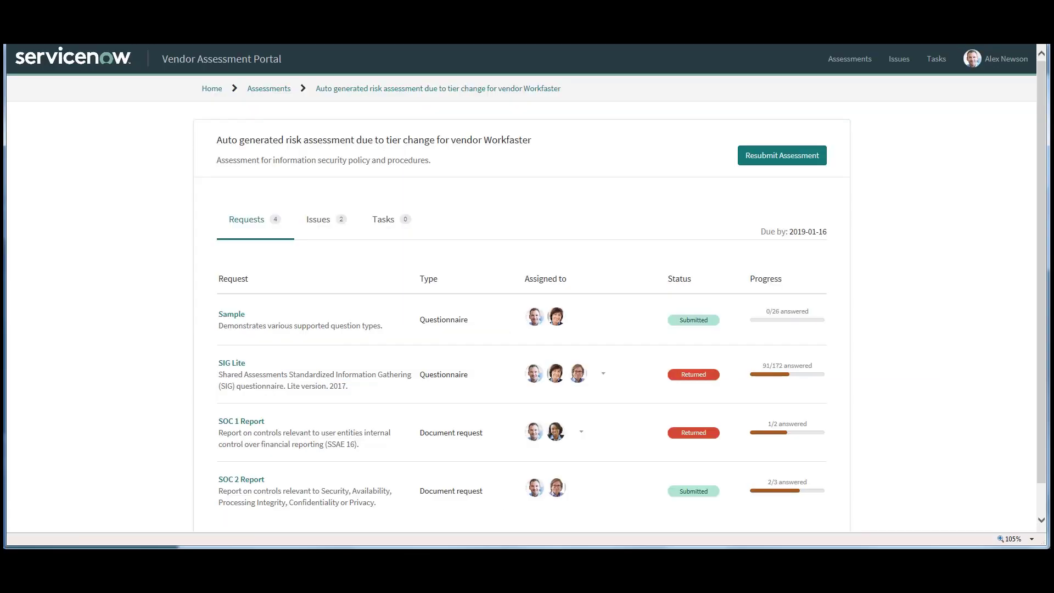
pyautogui.click(242, 363)
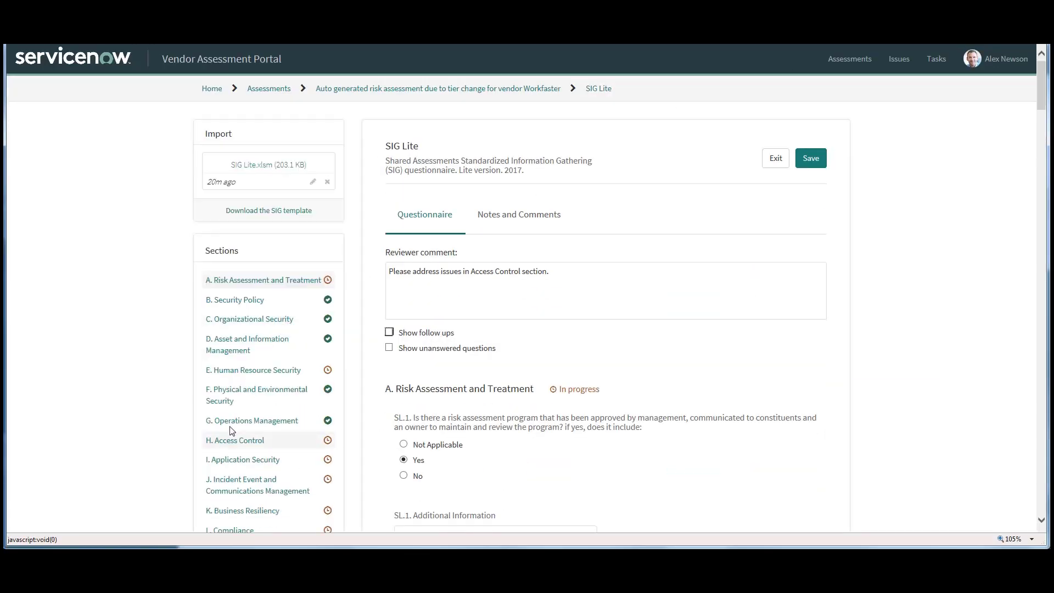
pyautogui.click(232, 443)
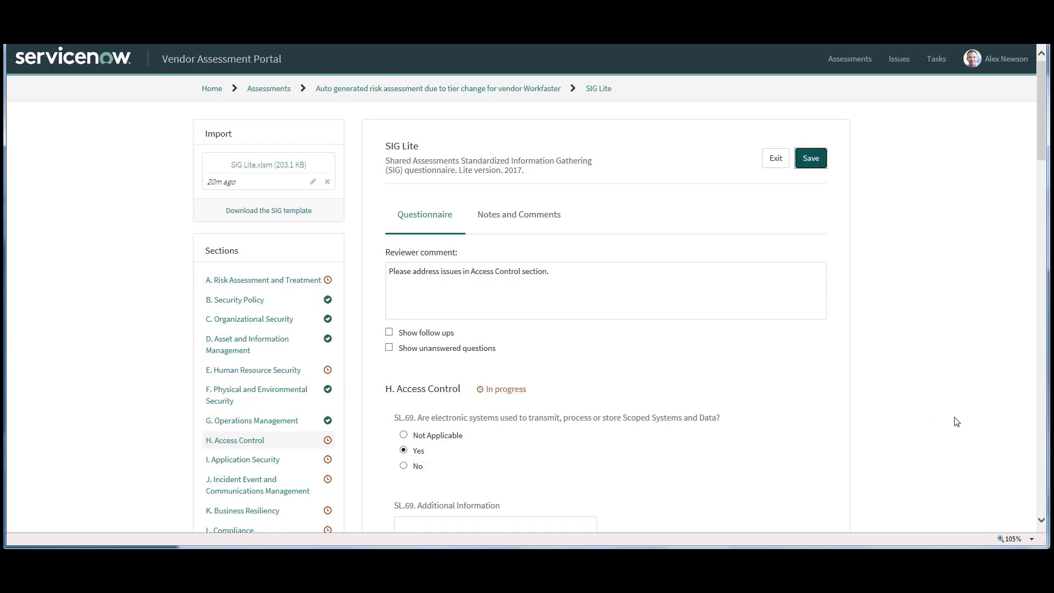
pyautogui.click(1041, 473)
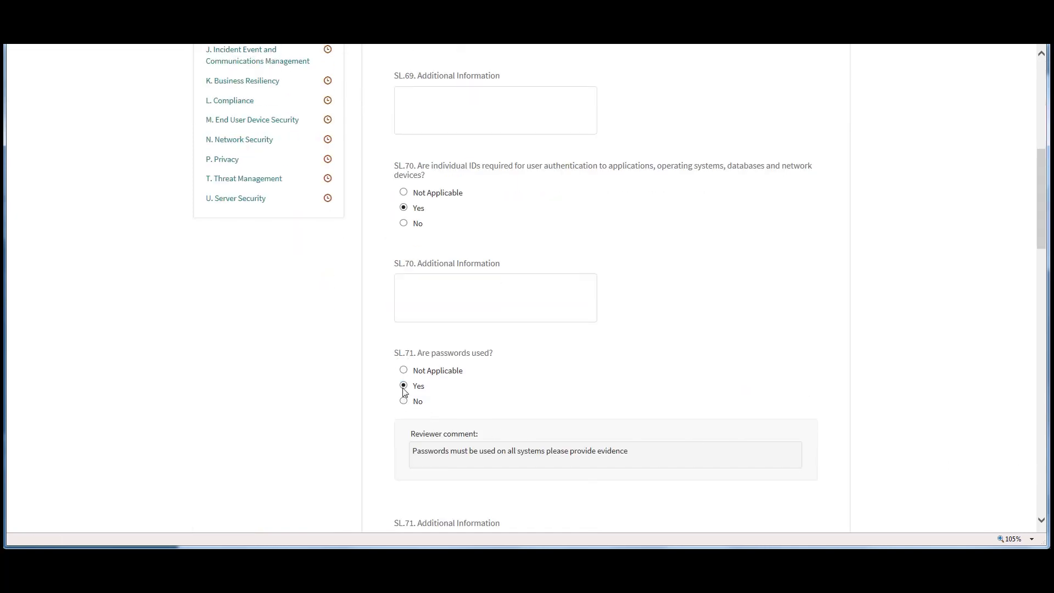
pyautogui.click(1041, 110)
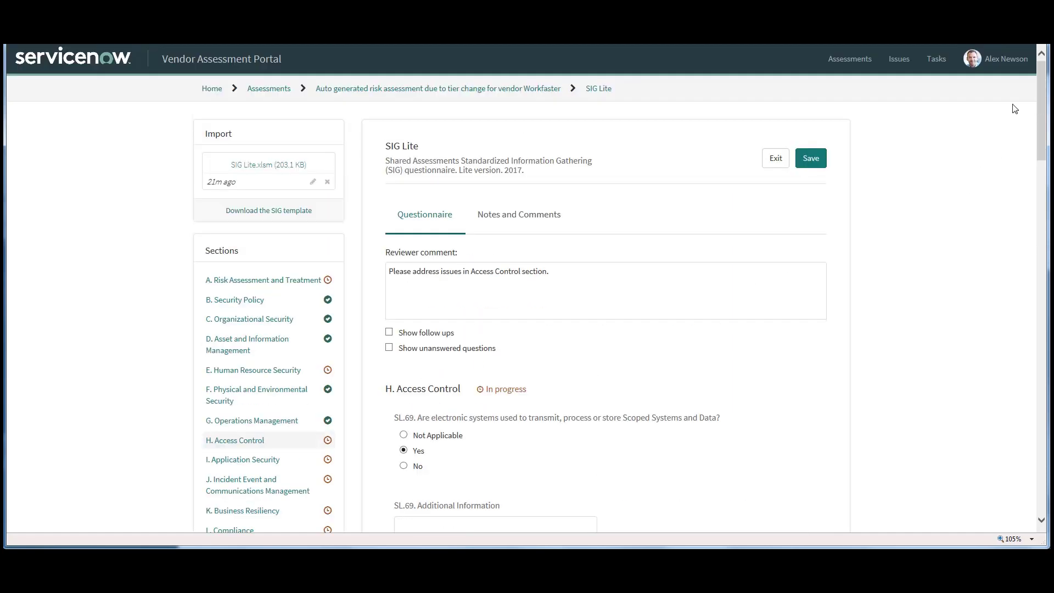
pyautogui.click(810, 158)
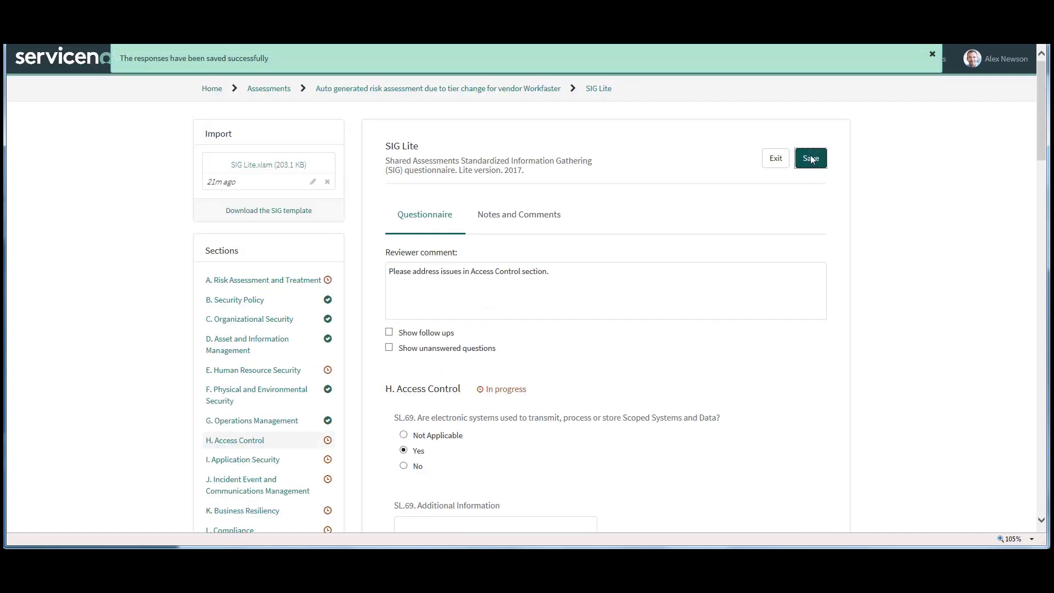
# Send the comment "Password policy will not be ready for 2 weeks. Will that suffice?" on the assessment's SIG Lite issue.
pyautogui.click(483, 92)
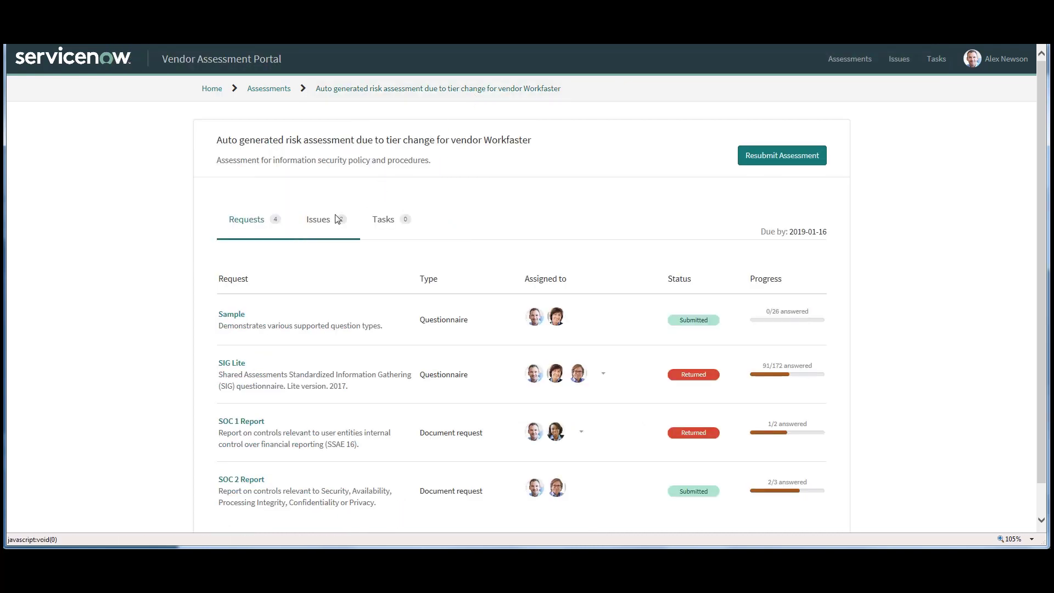
pyautogui.click(329, 222)
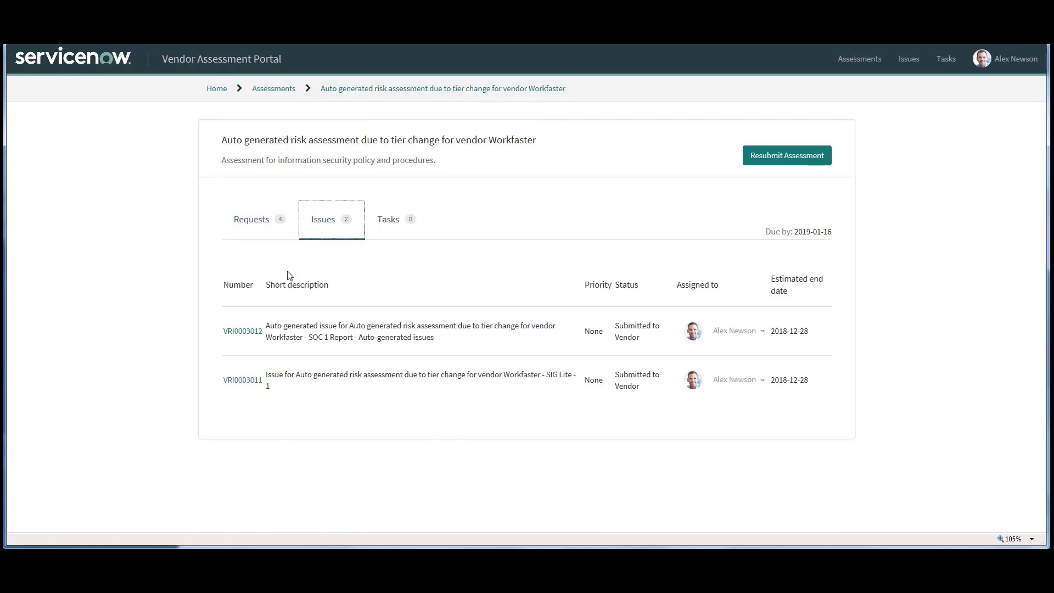
pyautogui.click(238, 380)
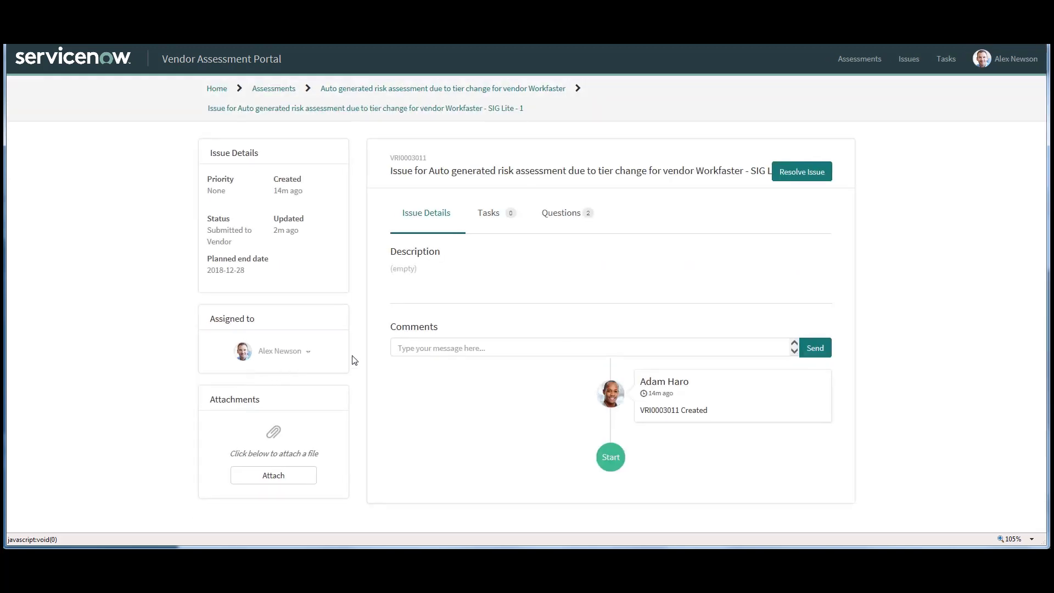
pyautogui.click(424, 349)
pyautogui.write('Password')
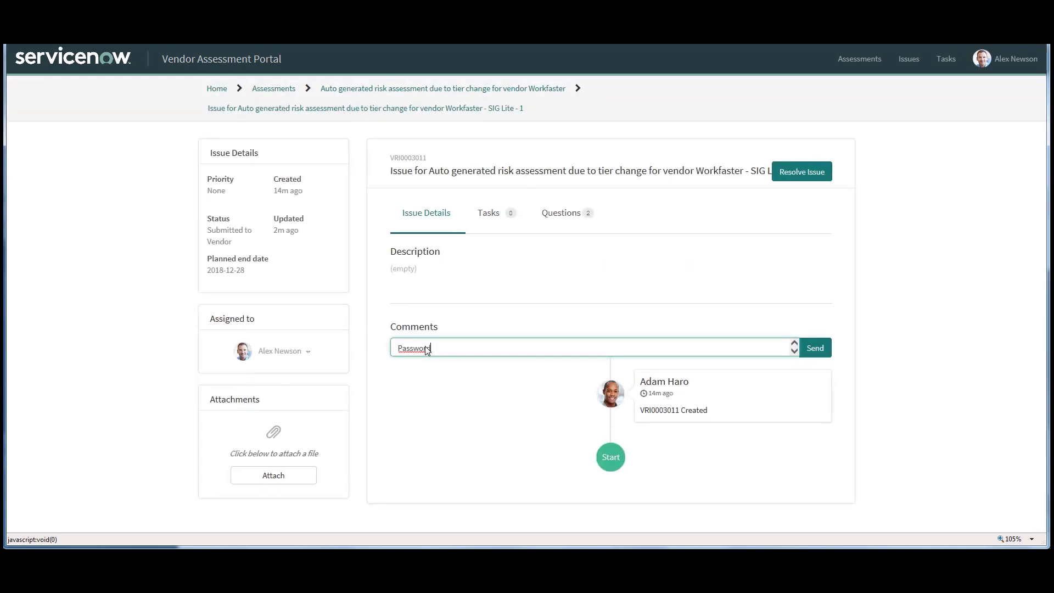
pyautogui.write(' policy will not be ready for 2 weeks.  Will that suffice?')
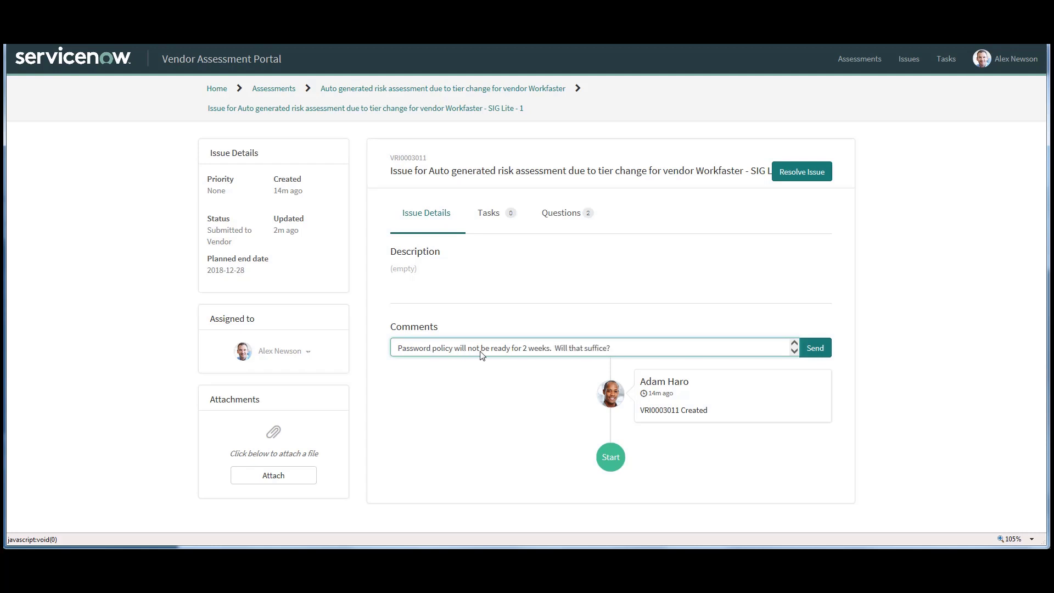
pyautogui.click(819, 346)
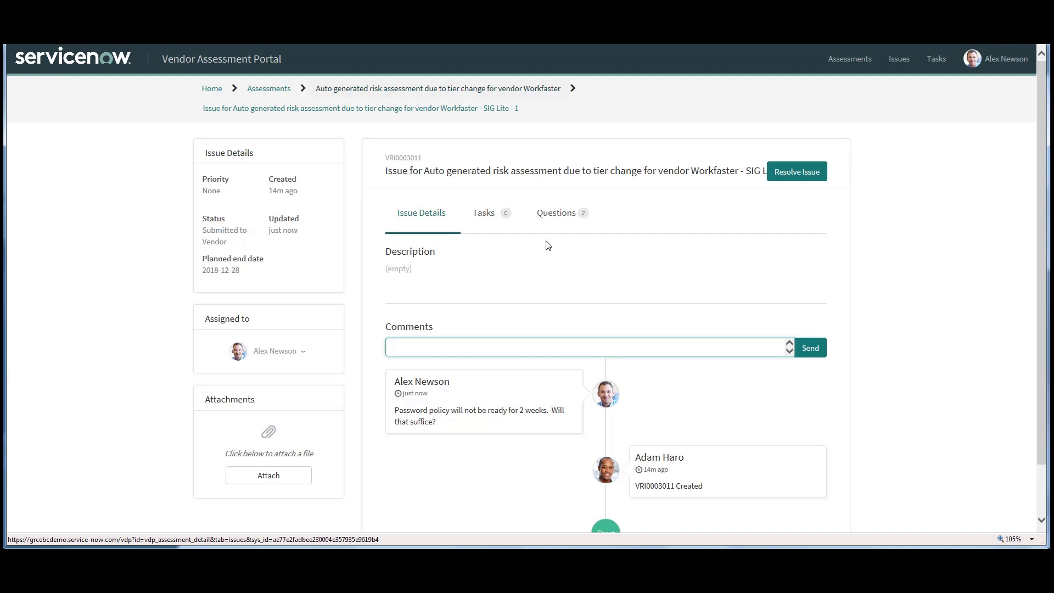
# Open the assessment's task "Address all open issue in next 10 days" and start progress on it.
pyautogui.click(385, 87)
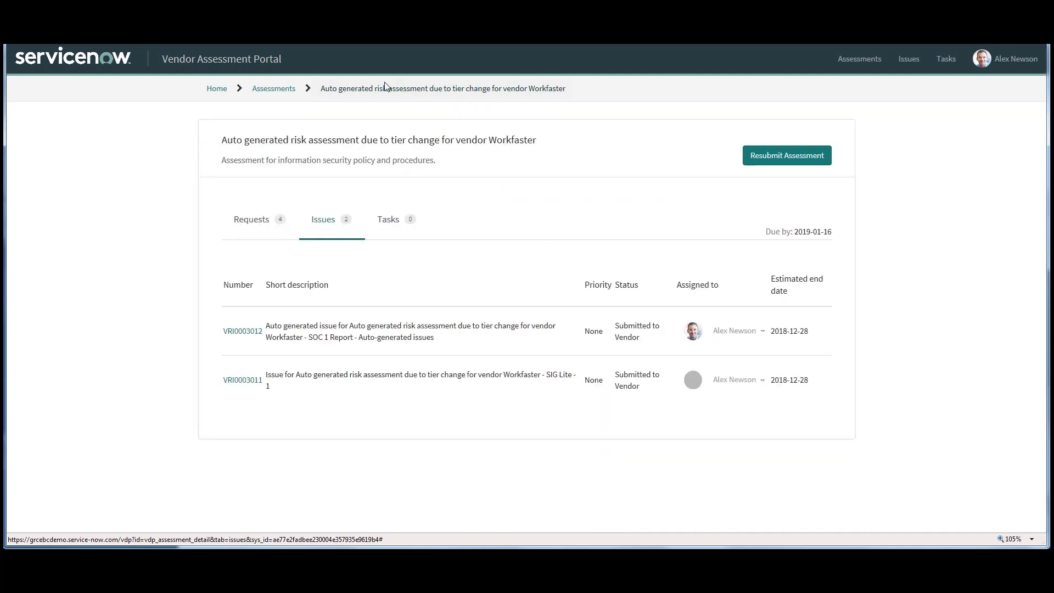
pyautogui.click(389, 221)
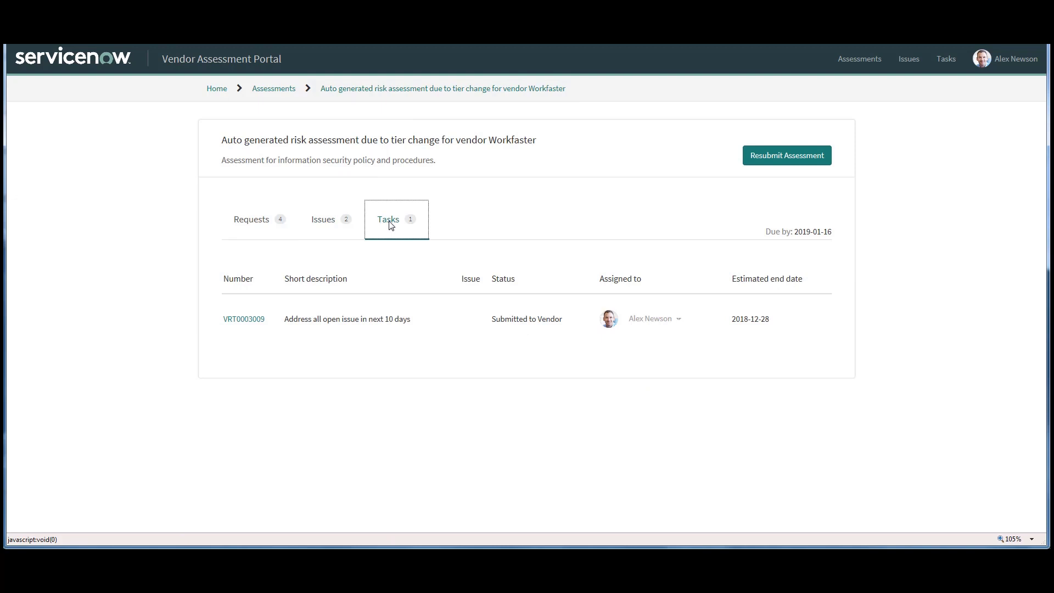
pyautogui.click(243, 319)
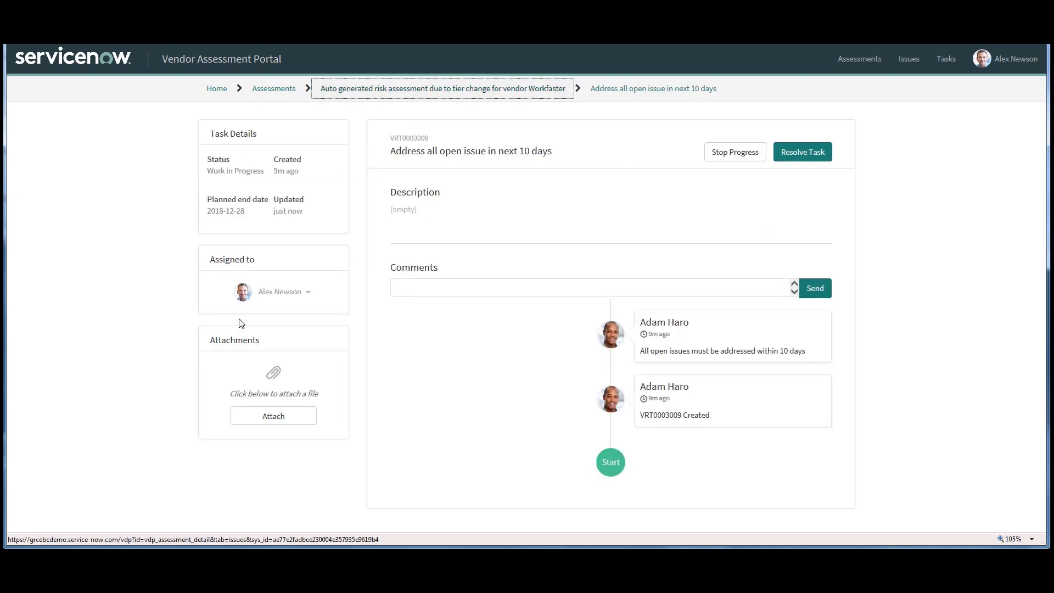
# Answer Yes to having a SOC 1 Report in that document request, attach SAR-2017-SOC-1-Report and save the responses.
pyautogui.click(423, 89)
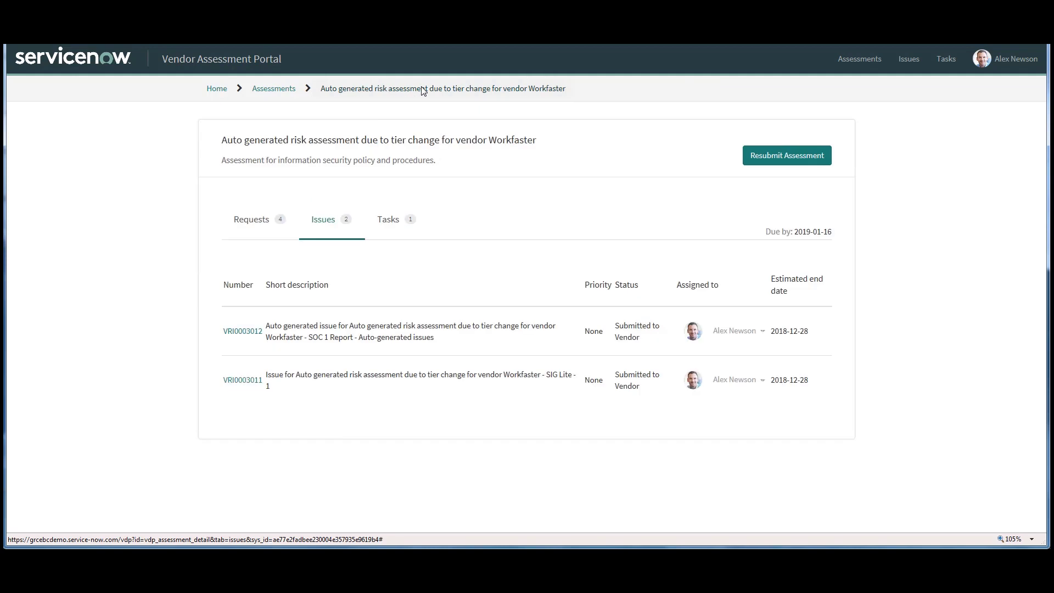
pyautogui.click(264, 224)
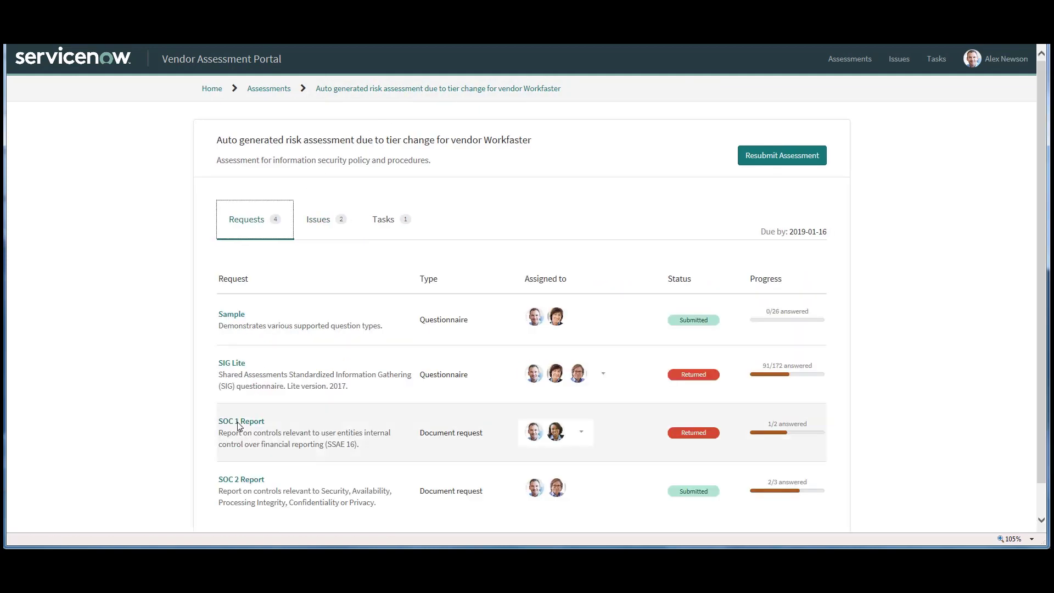
pyautogui.click(242, 421)
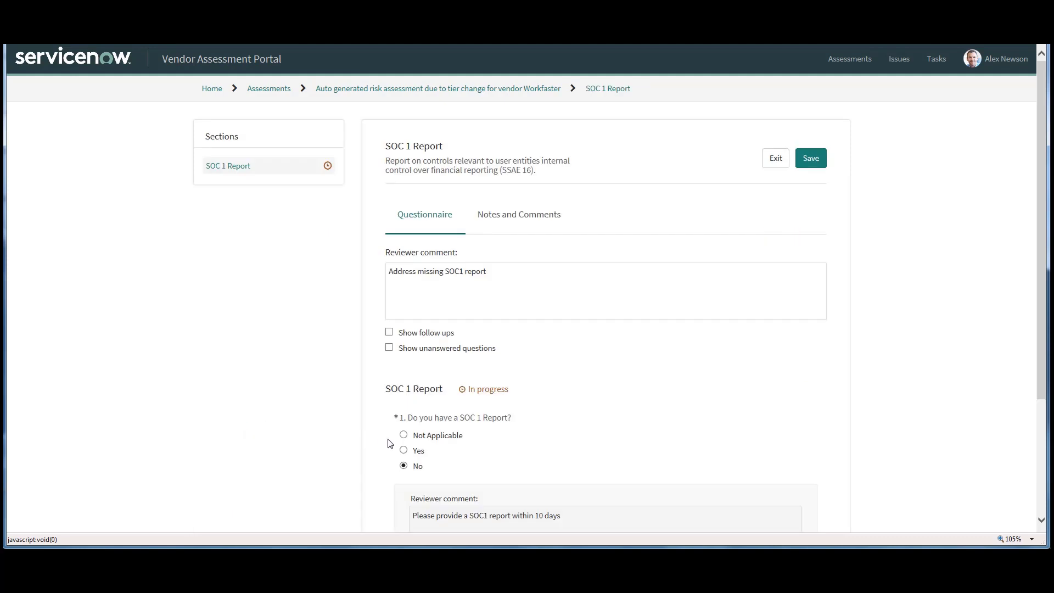
pyautogui.click(1042, 467)
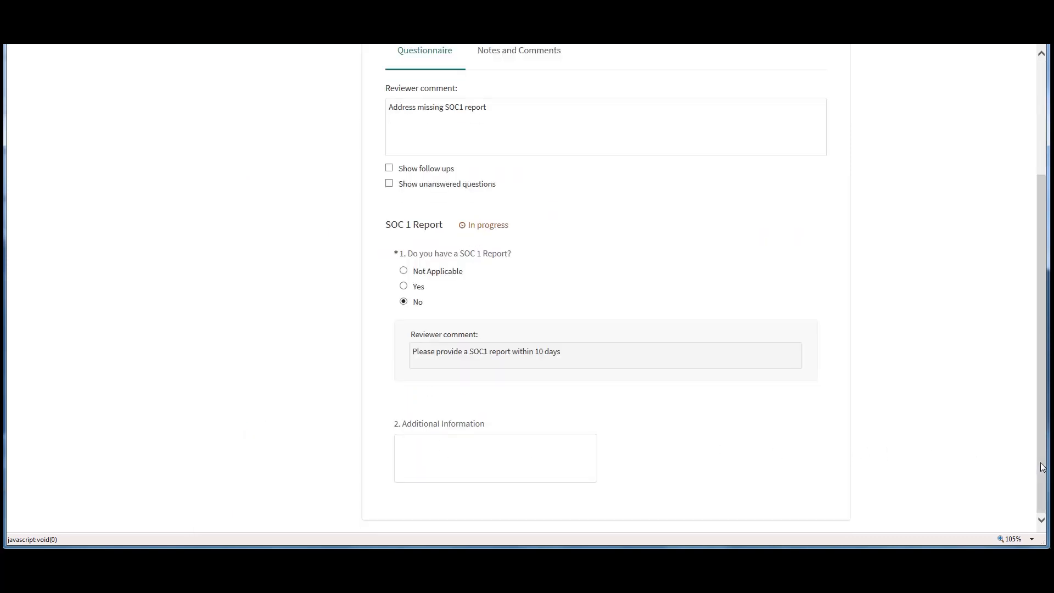
pyautogui.click(405, 286)
pyautogui.click(531, 428)
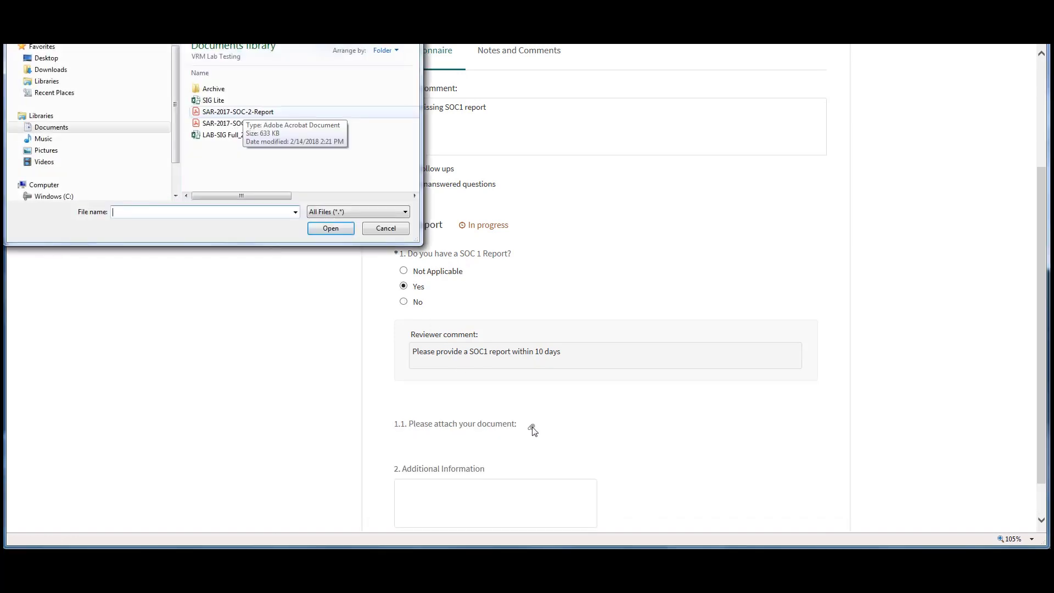
pyautogui.click(237, 123)
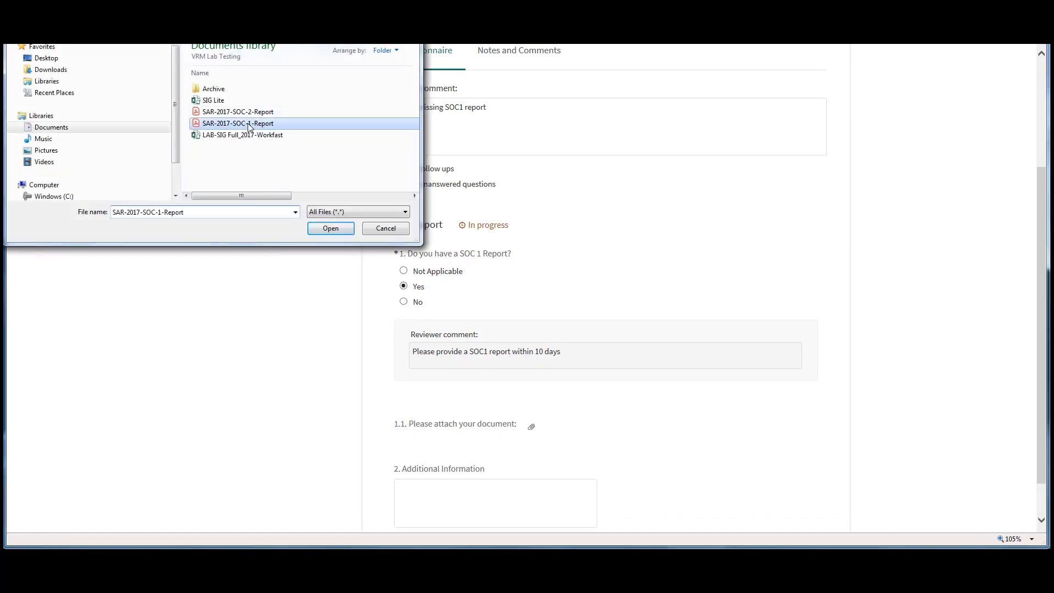
pyautogui.click(330, 228)
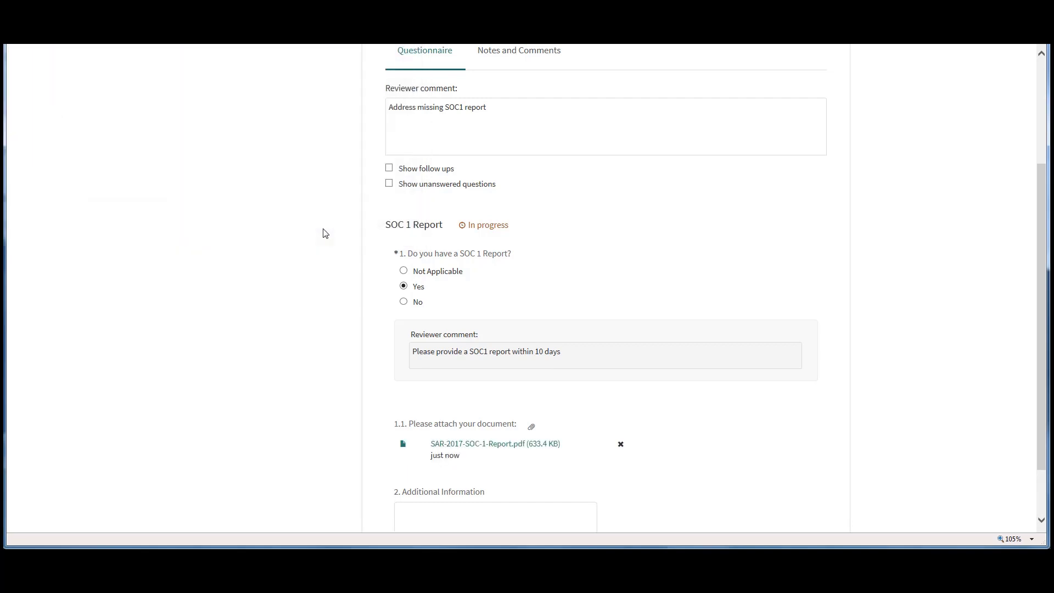
pyautogui.click(1044, 138)
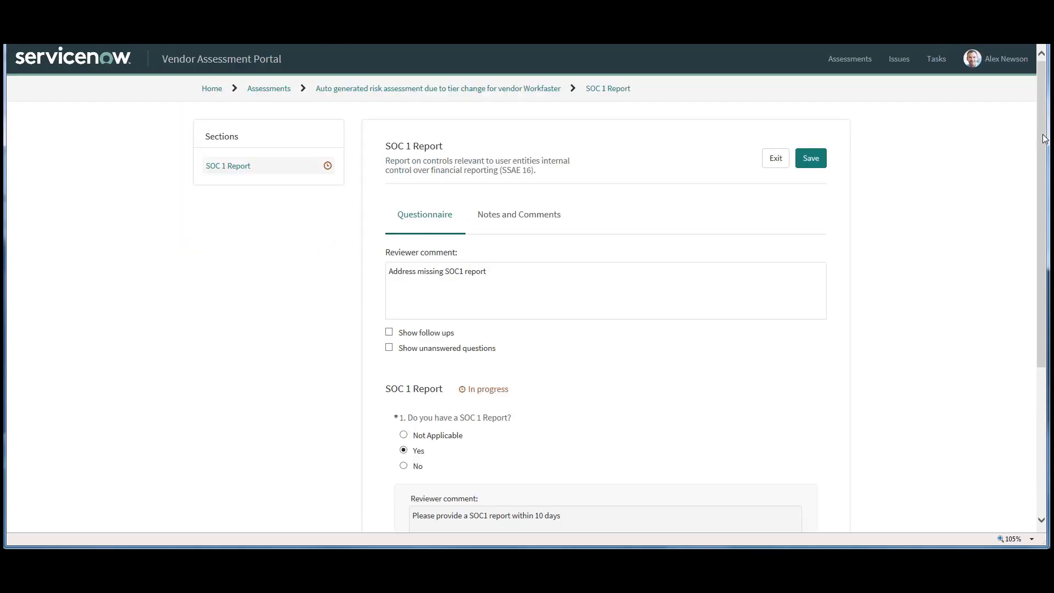
pyautogui.click(809, 162)
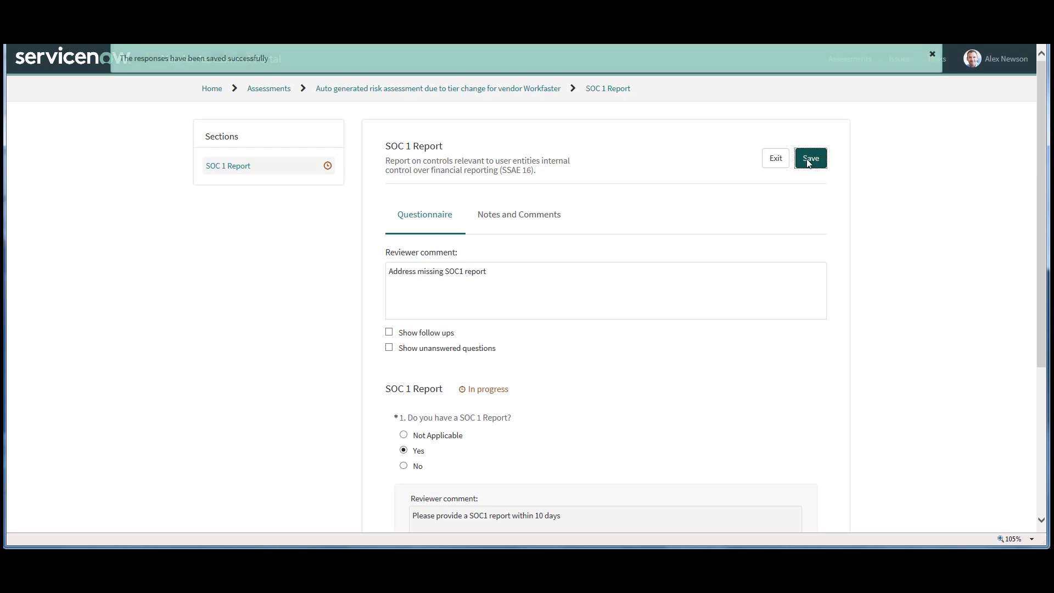
# Resubmit the Workfaster risk assessment from the vendor portal.
pyautogui.click(483, 91)
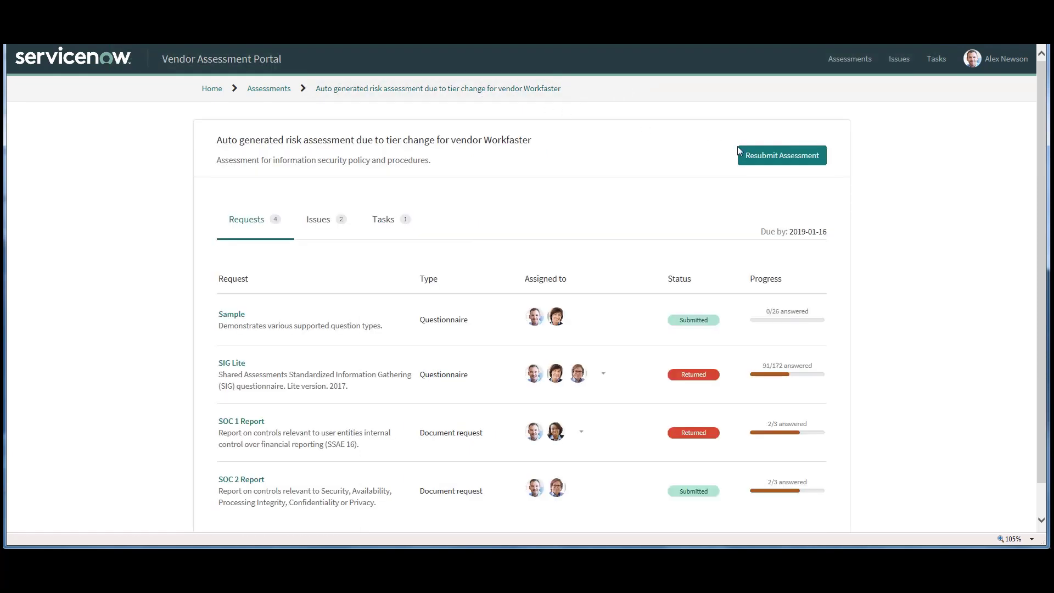
pyautogui.click(775, 150)
pyautogui.click(679, 117)
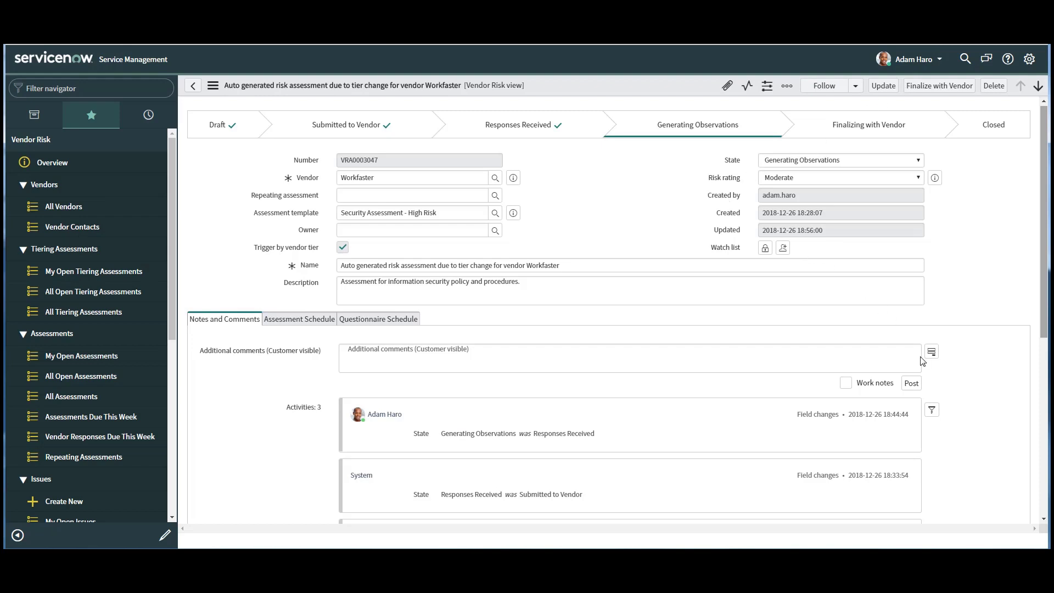
# Back in ServiceNow Service Management, post the customer-visible comment "That will be fine." on the SIG Lite issue and check the issue in the vendor portal.
pyautogui.scroll(-6, 1046, 440)
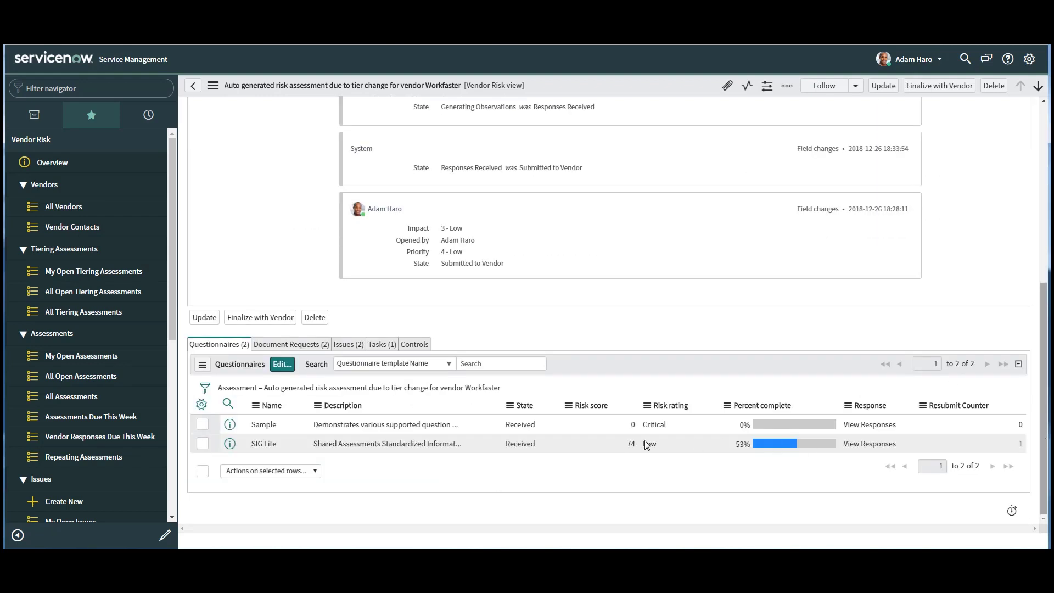
pyautogui.click(350, 344)
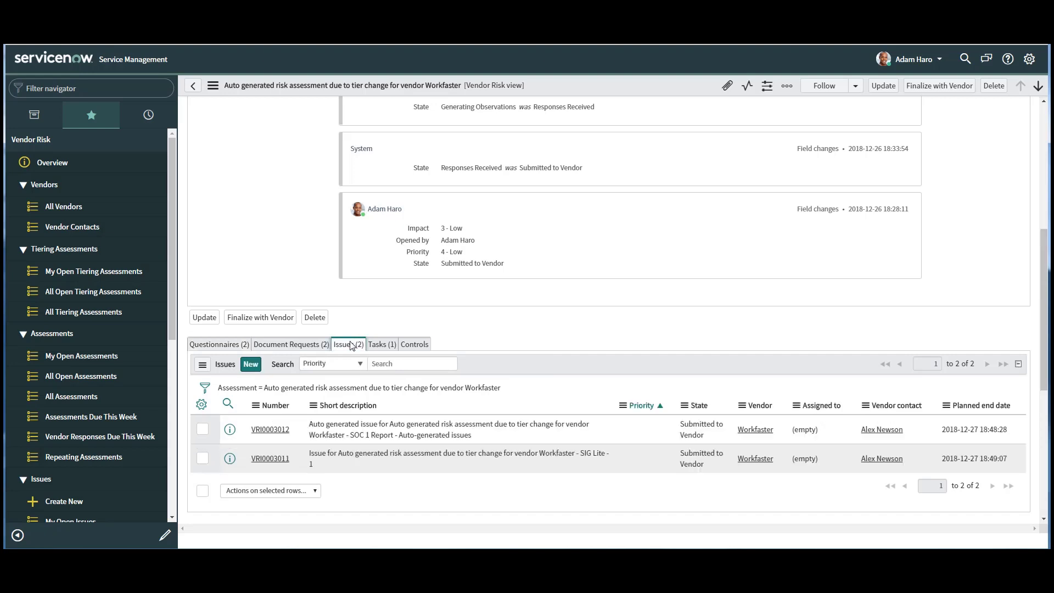
pyautogui.click(268, 460)
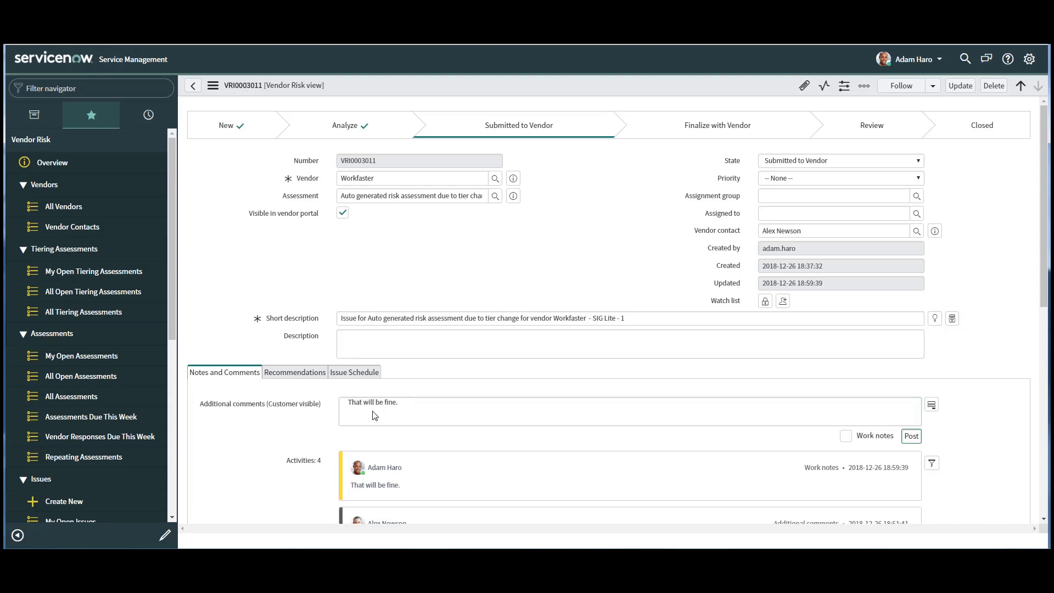
pyautogui.click(910, 437)
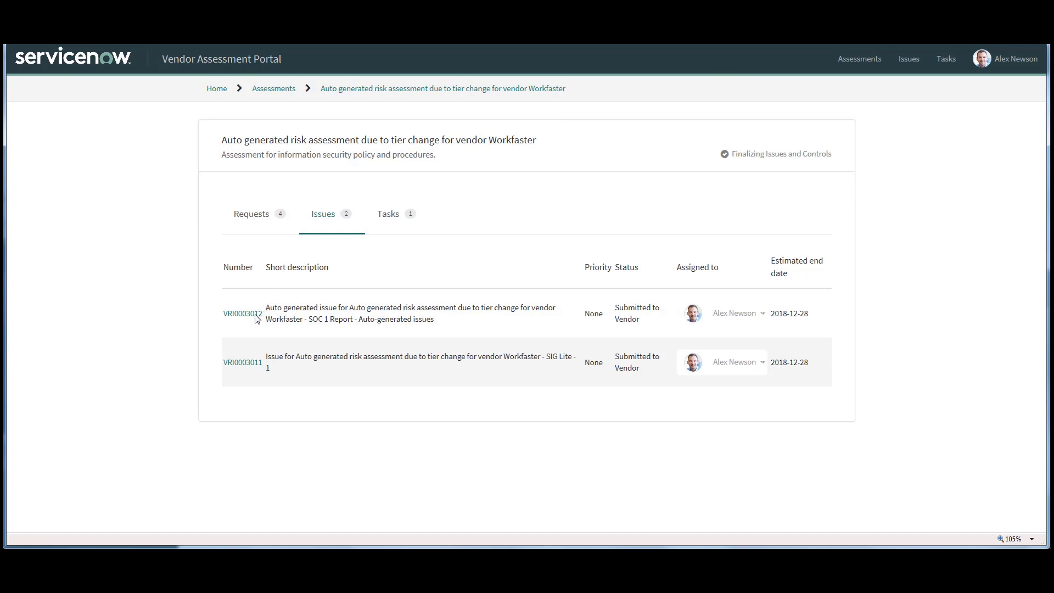
pyautogui.click(243, 363)
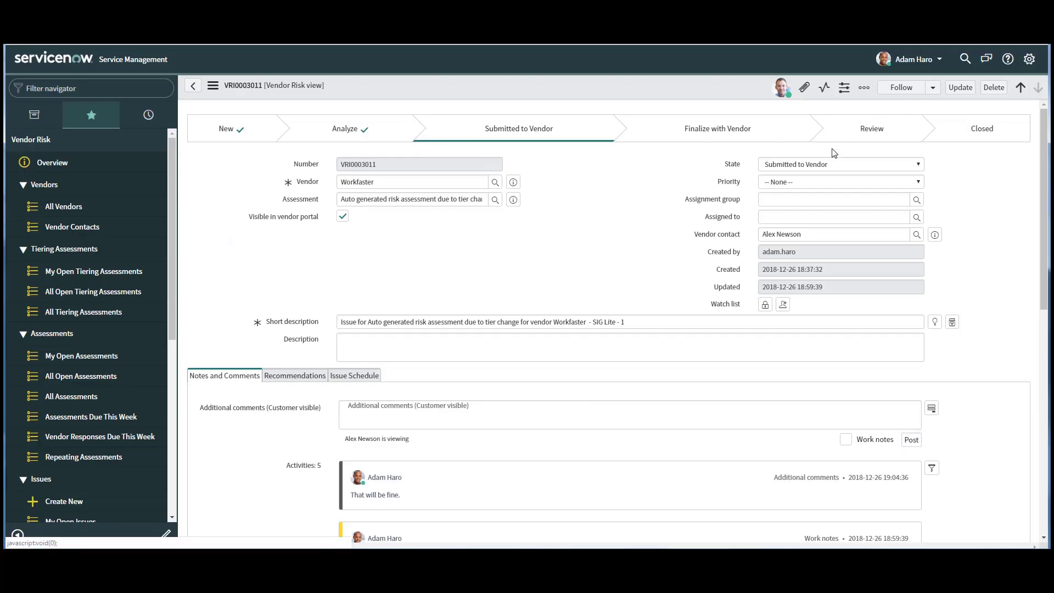
# Set the SIG Lite issue's state to Finalize with Vendor and save the issue.
pyautogui.click(811, 166)
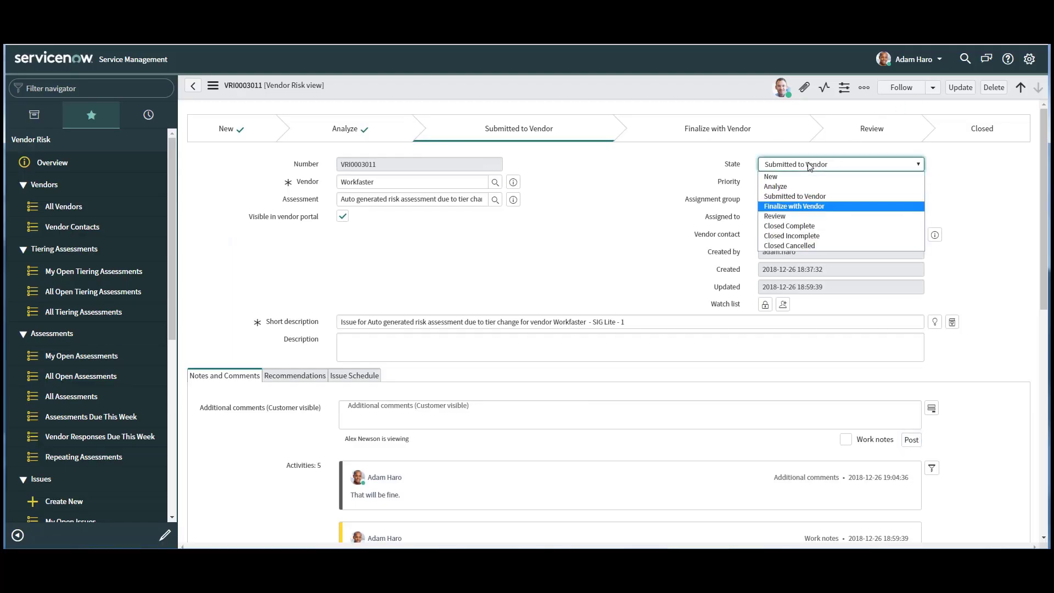
pyautogui.click(788, 207)
pyautogui.click(957, 89)
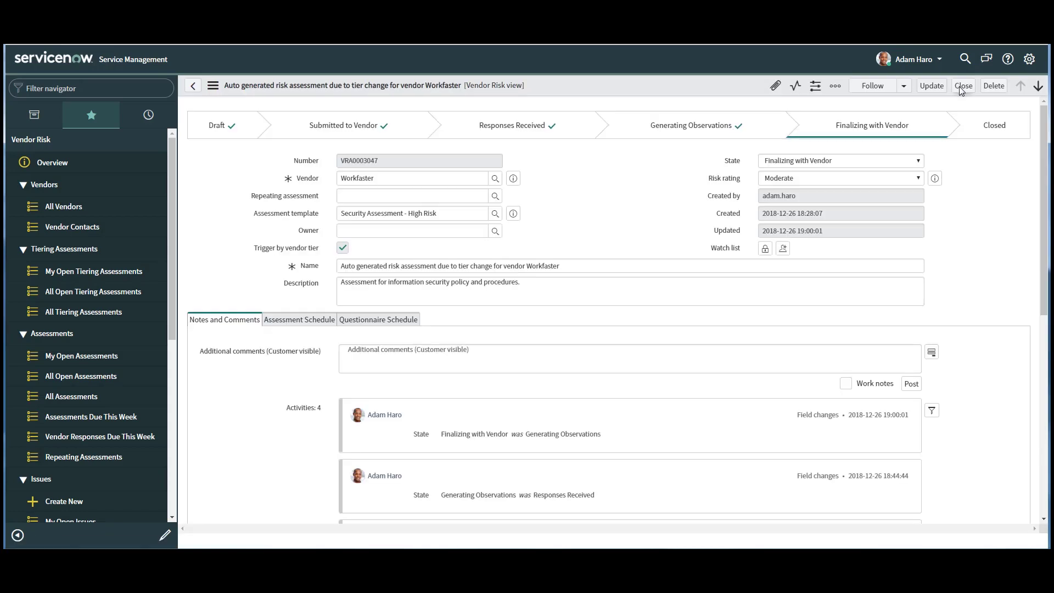
# Close the Workfaster risk assessment and open the Vendor Risk Overview dashboard.
pyautogui.click(959, 86)
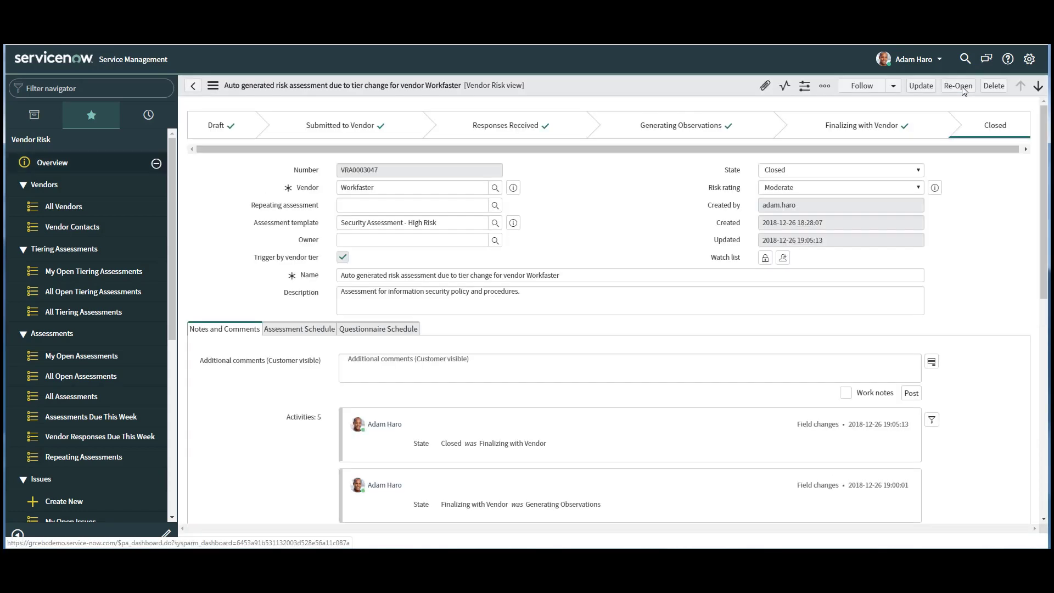
pyautogui.click(146, 163)
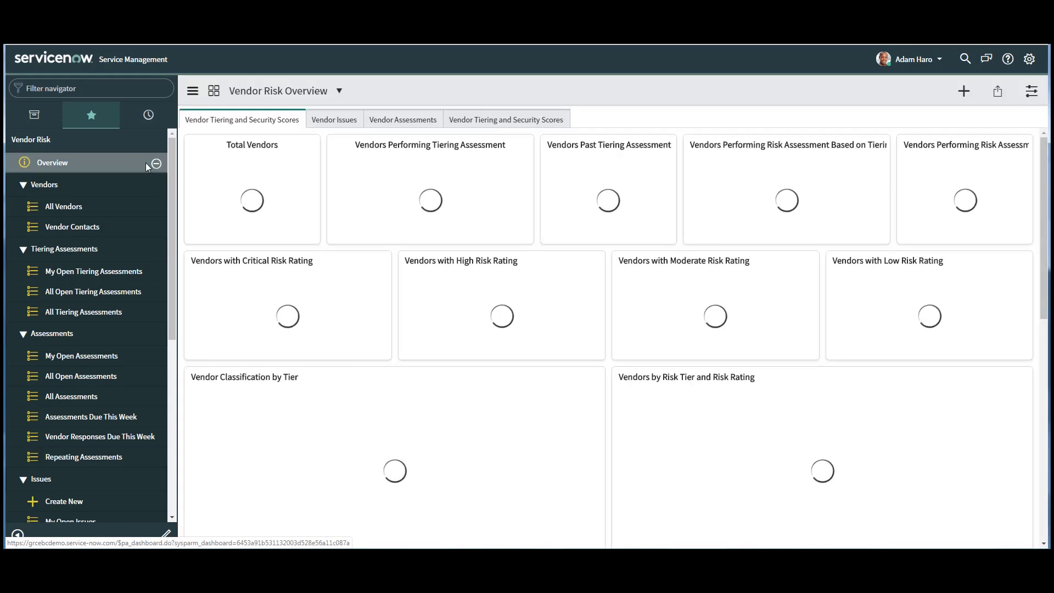